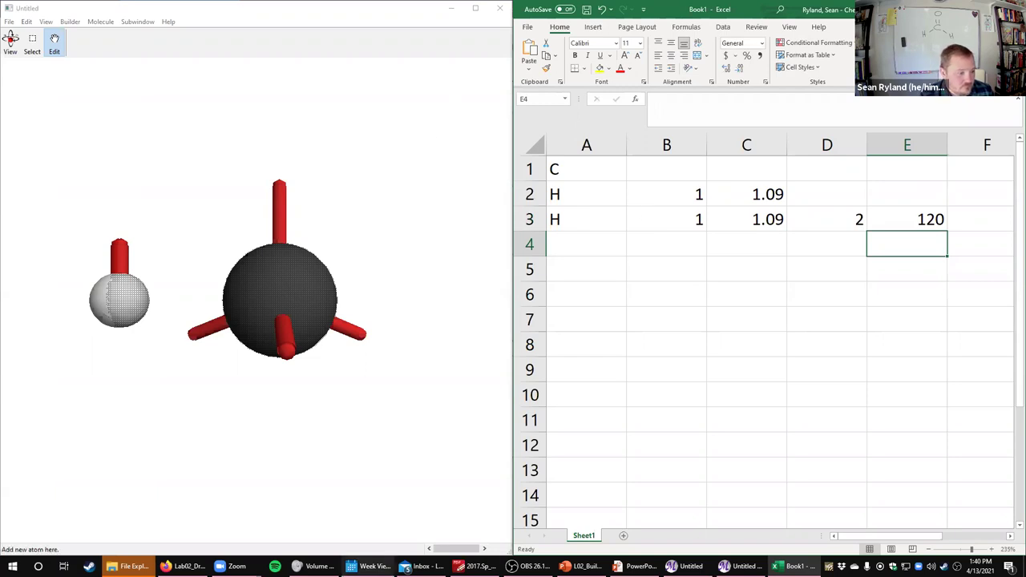
Step: Switch to the wxMacMolPlt coordinates window and try to open its Z-Matrix Calculator
click(741, 566)
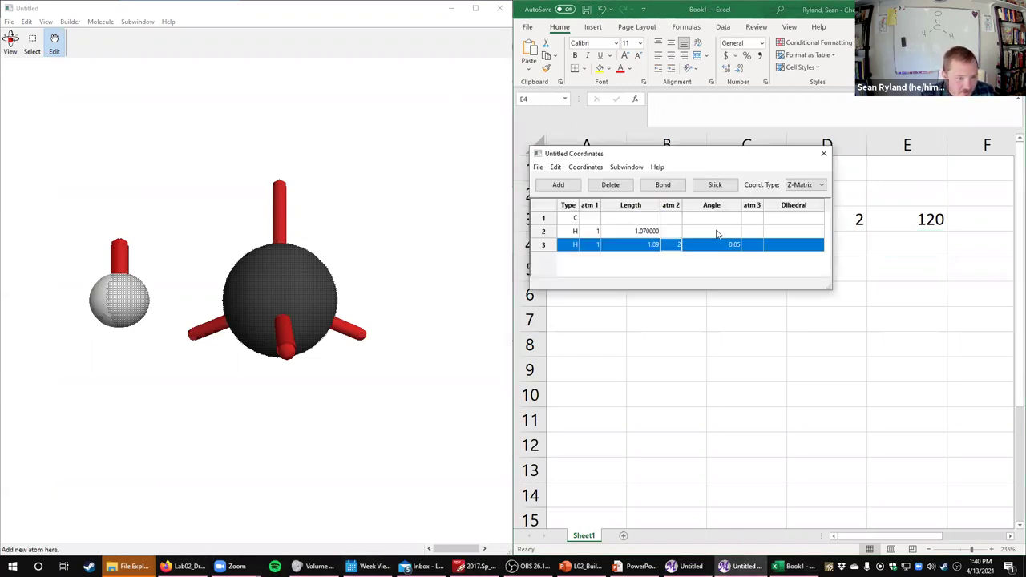
click(632, 167)
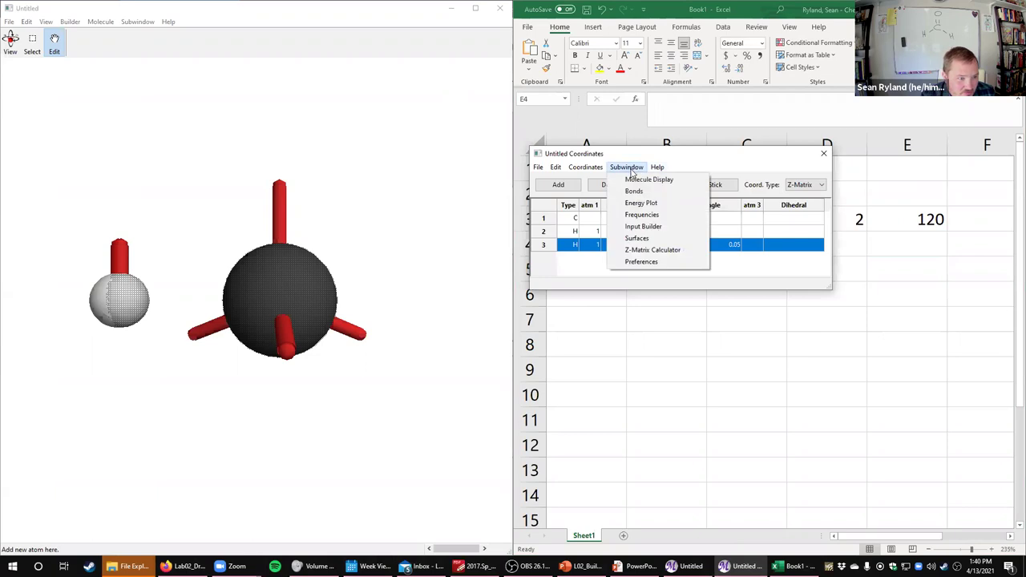
click(650, 227)
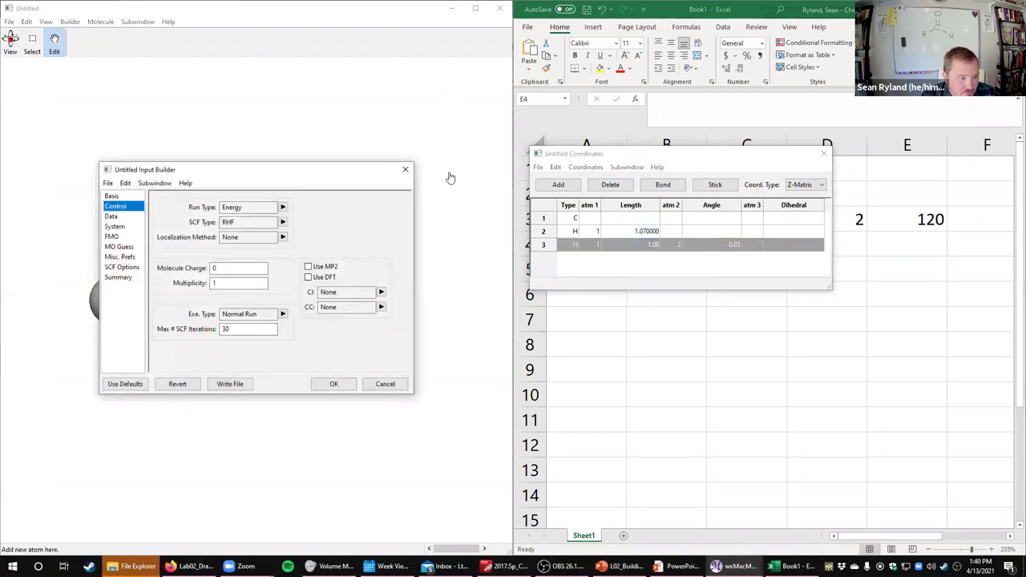
click(406, 173)
click(624, 168)
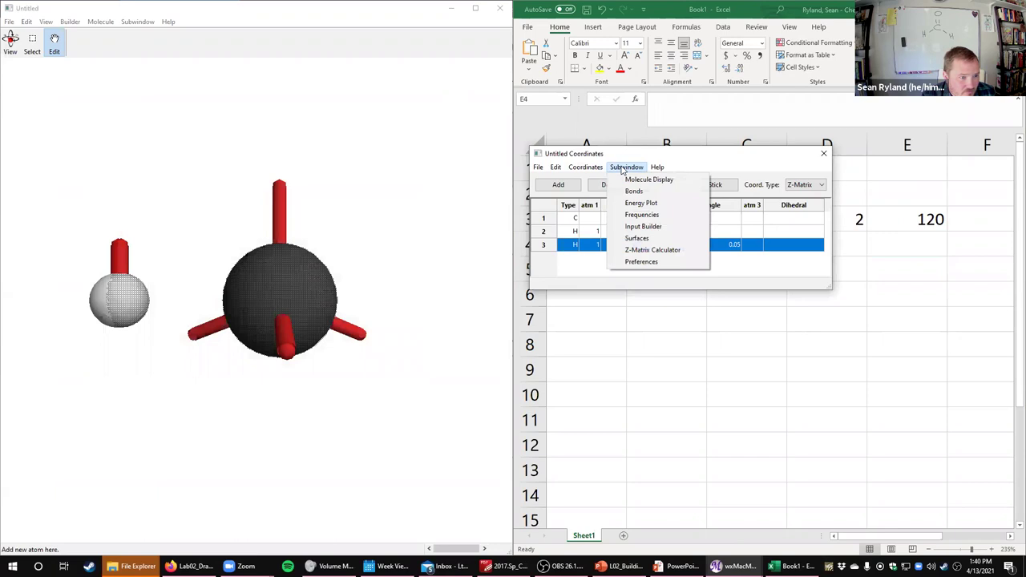
click(659, 250)
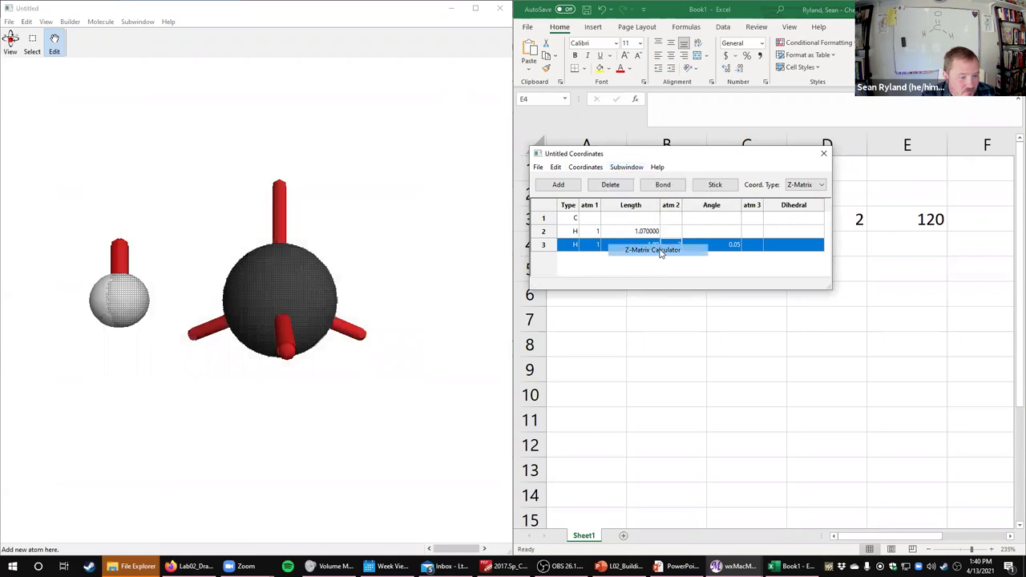
click(772, 192)
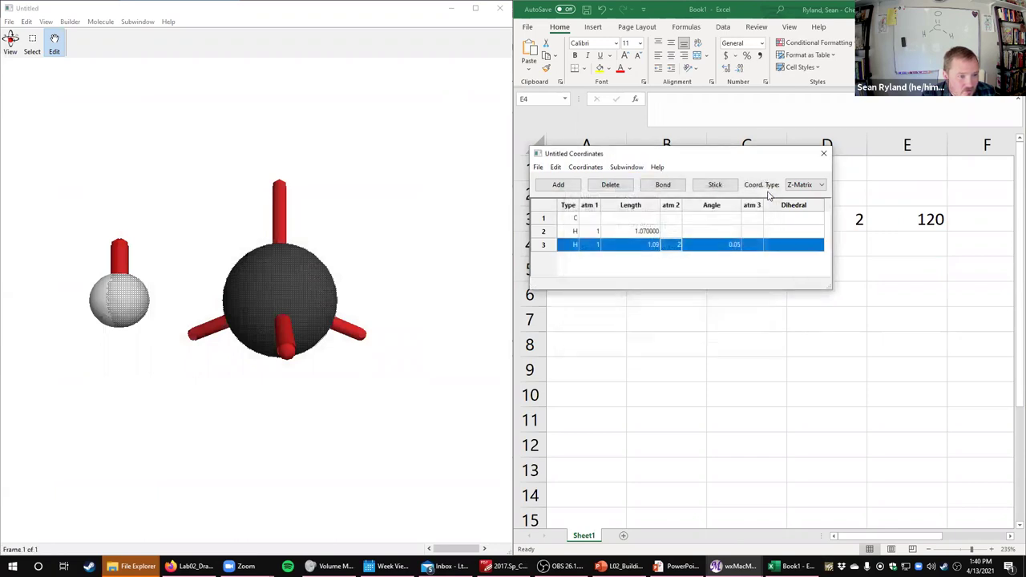
Step: Try to edit the angle of the second hydrogen in row 3 of the coordinates table
click(712, 247)
double_click(712, 247)
click(703, 222)
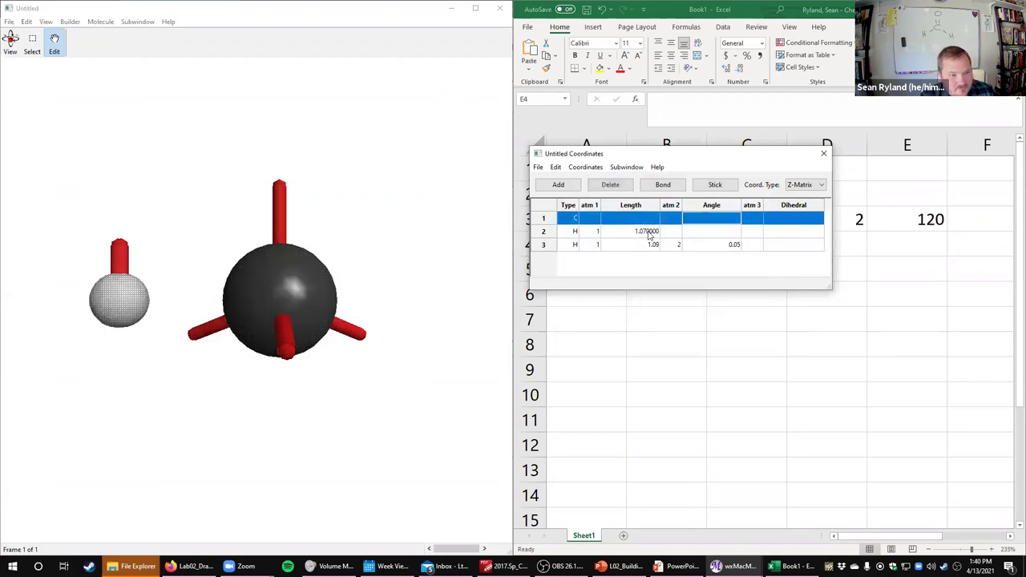
click(649, 233)
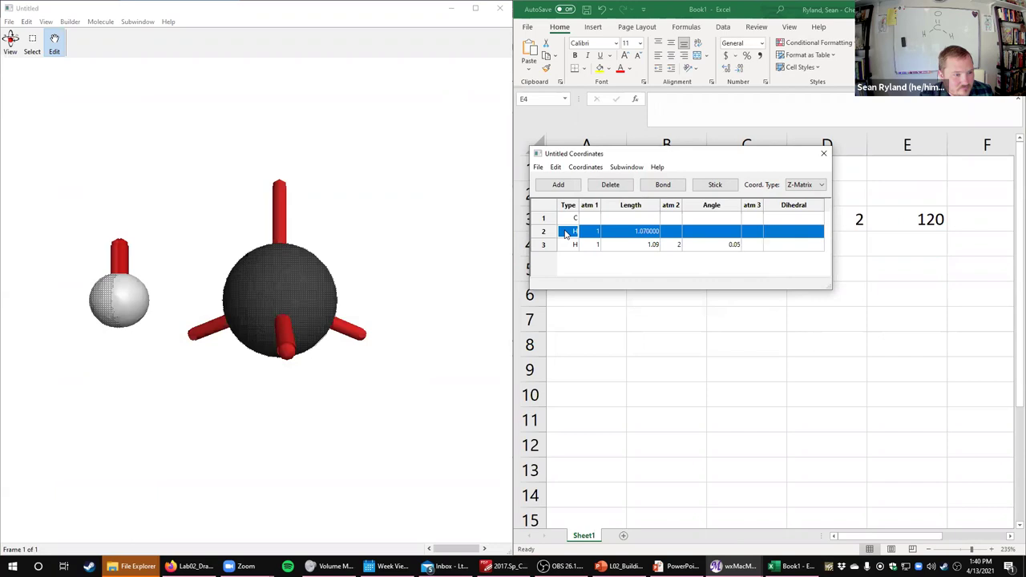
double_click(565, 233)
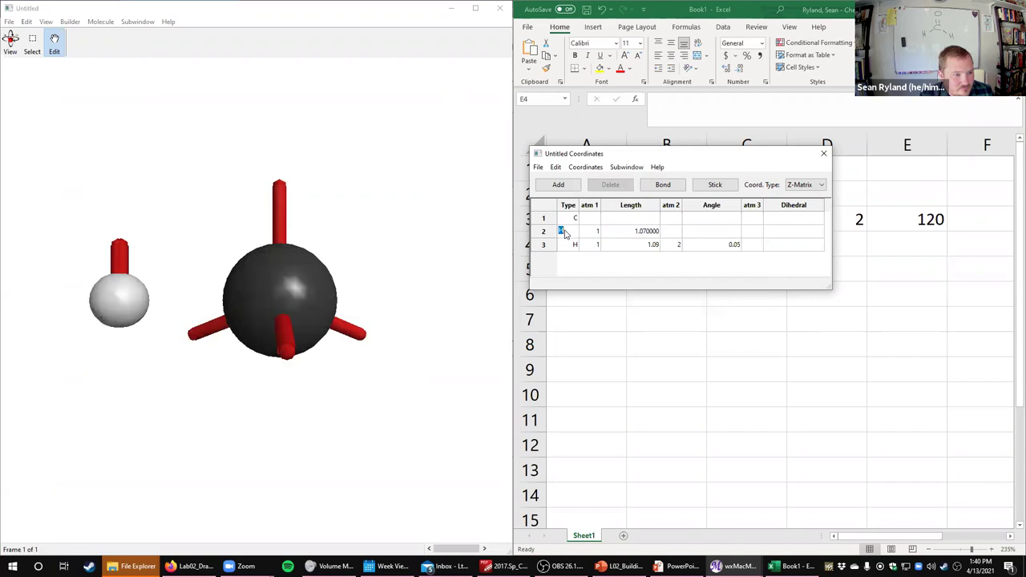
click(609, 232)
click(607, 244)
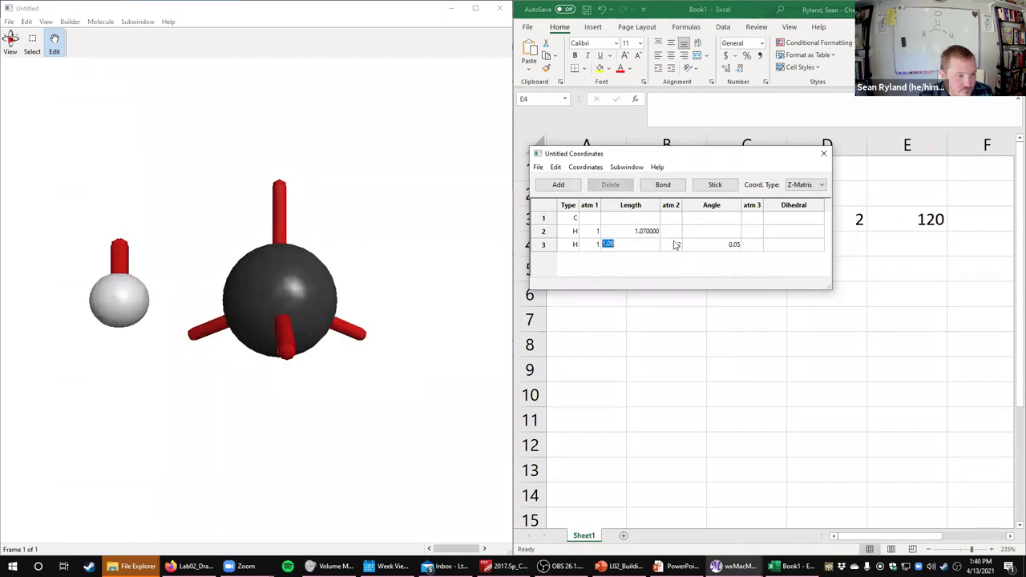
click(695, 249)
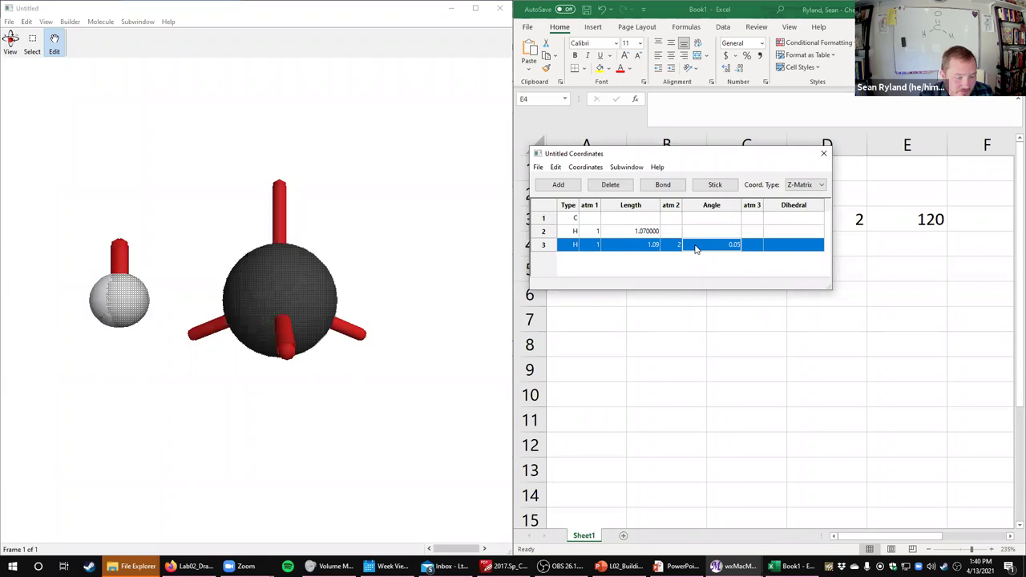
click(733, 247)
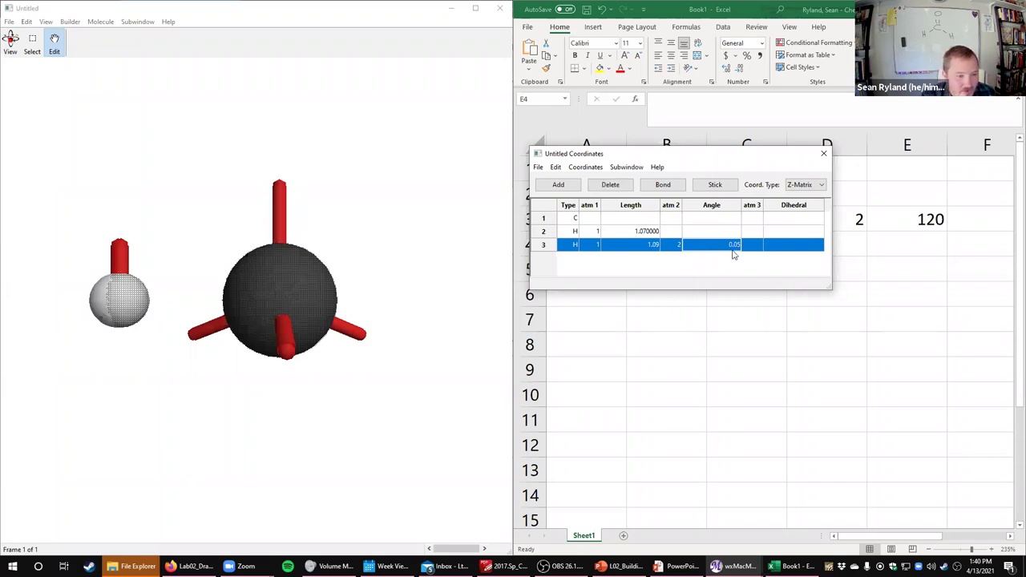
key(Return)
Step: Quit wxMacMolPlt without saving the untitled molecule
click(9, 22)
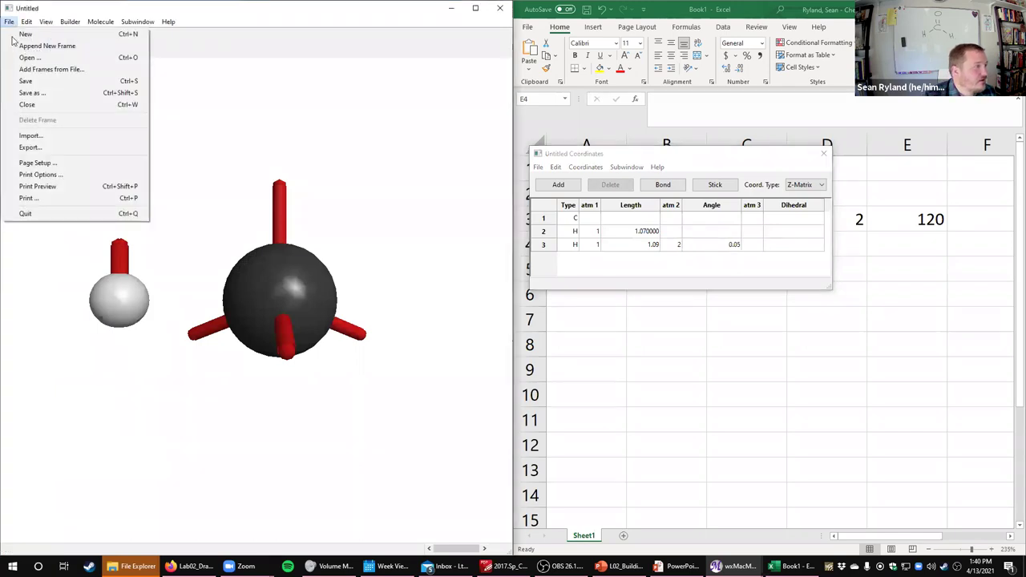
click(67, 213)
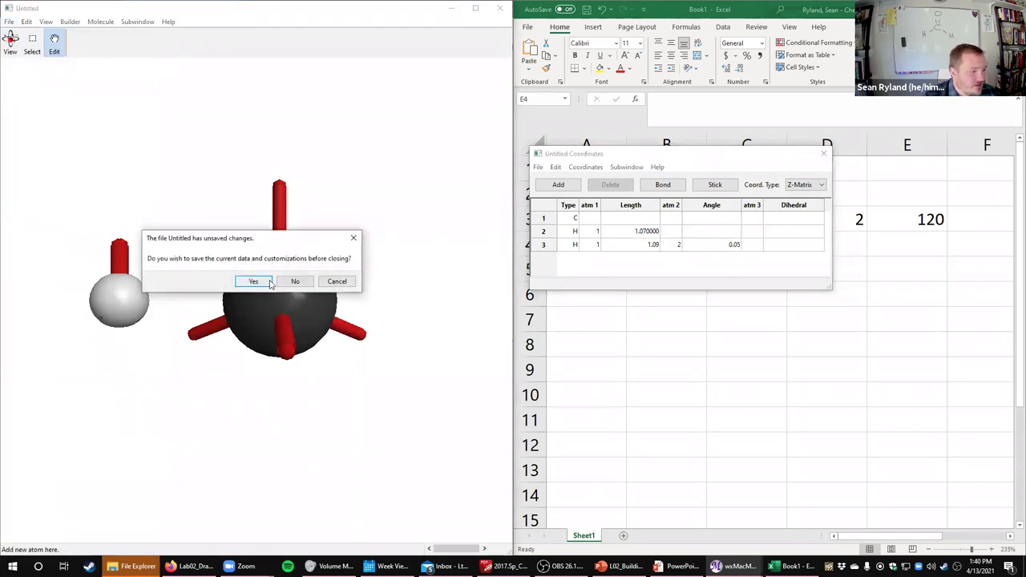
click(293, 282)
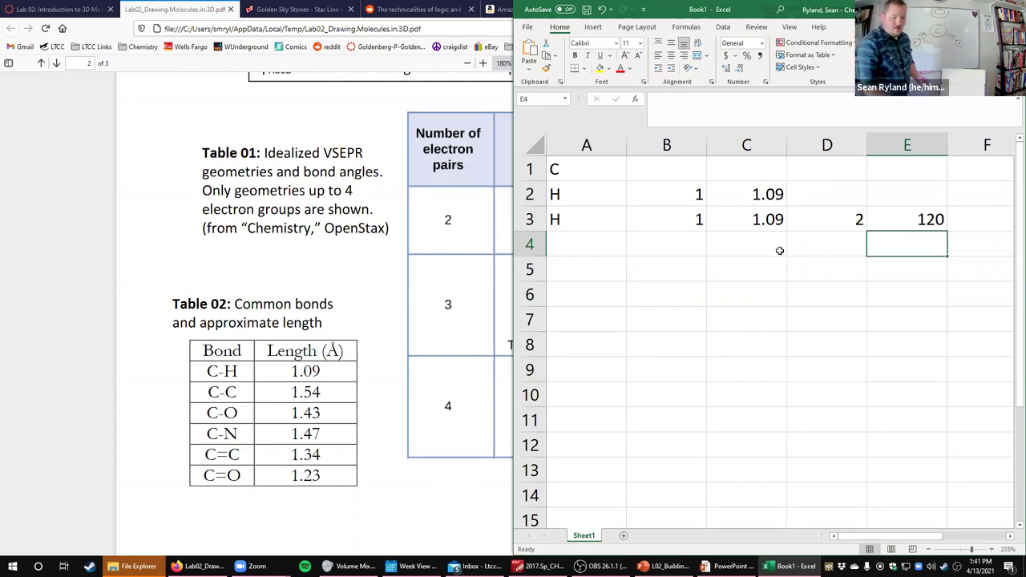
Step: Add an oxygen atom in row 4 of the Excel sheet with O in A4, bonded atom 1 in B4 and length 1.23 in C4
key(Left)
key(Left)
key(Left)
key(Left)
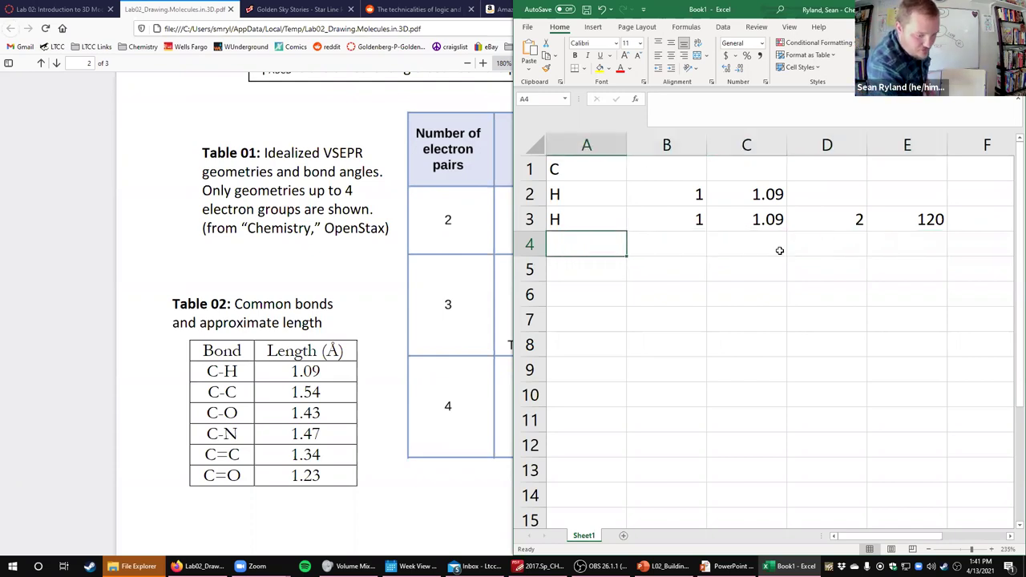
text(O)
key(Tab)
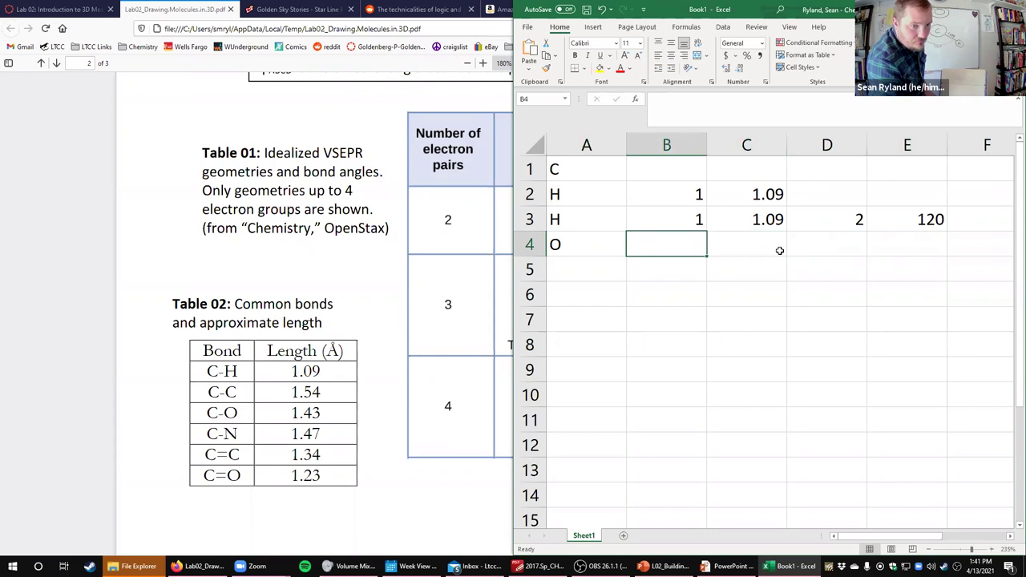
text(1)
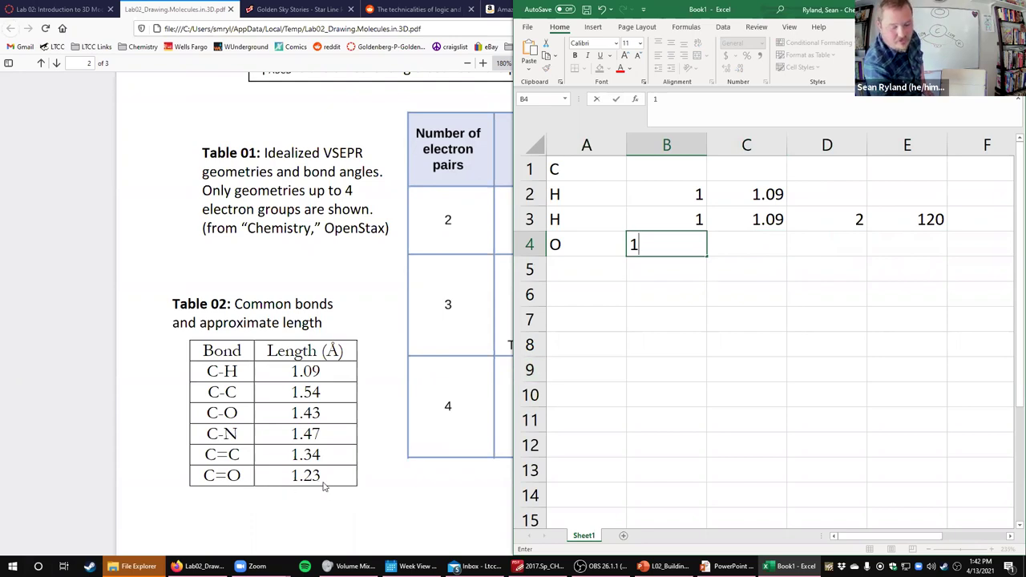
key(Tab)
text(1.23)
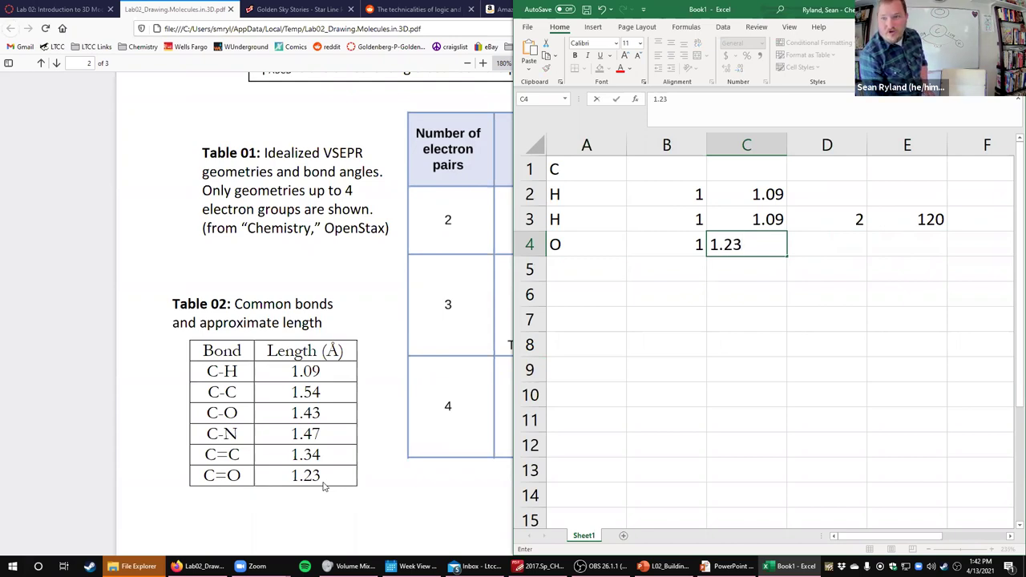
key(Tab)
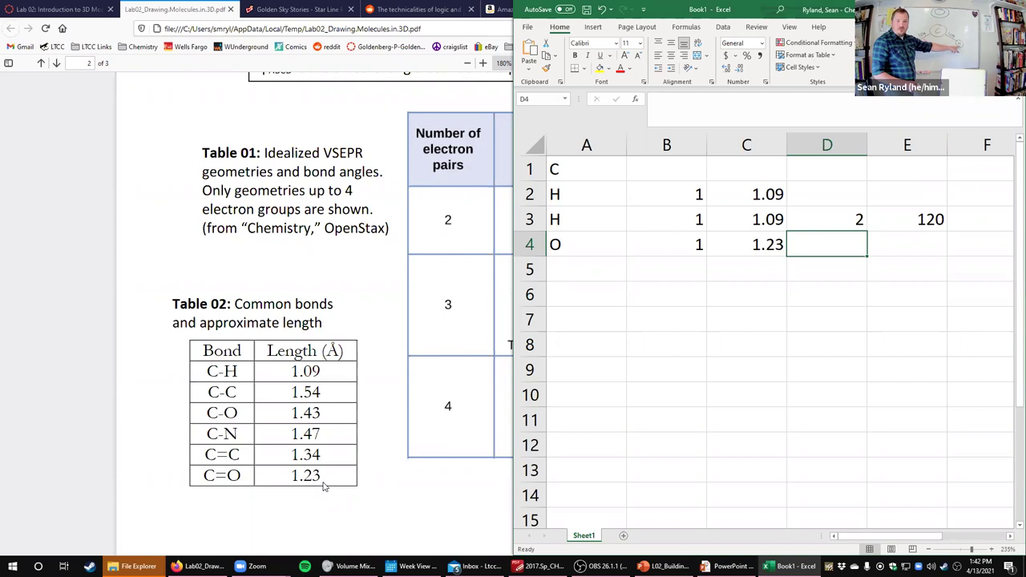
Step: Define the oxygen's bond angle by entering reference atom 2 in D4 and 240 in E4
text(2)
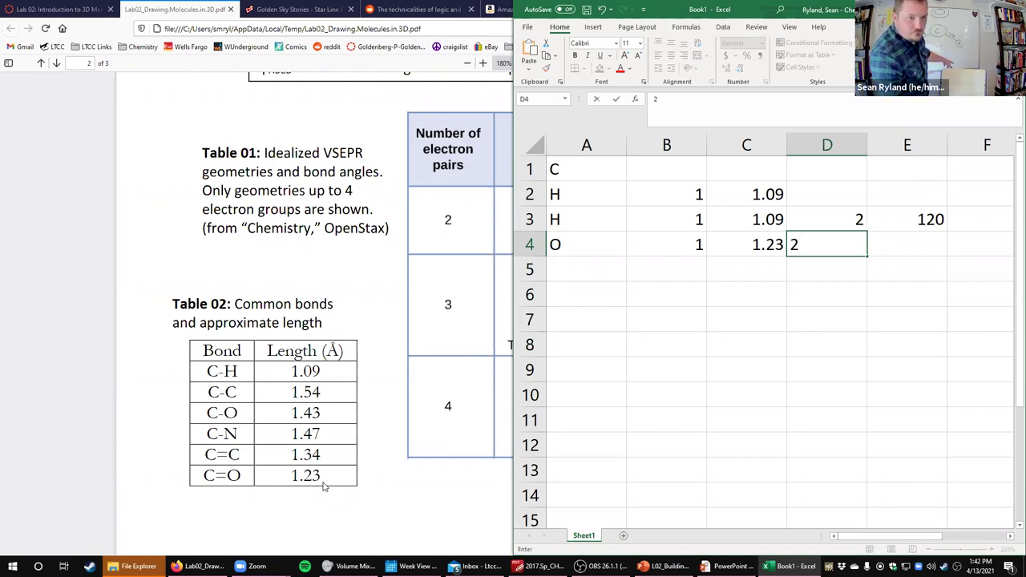
key(Return)
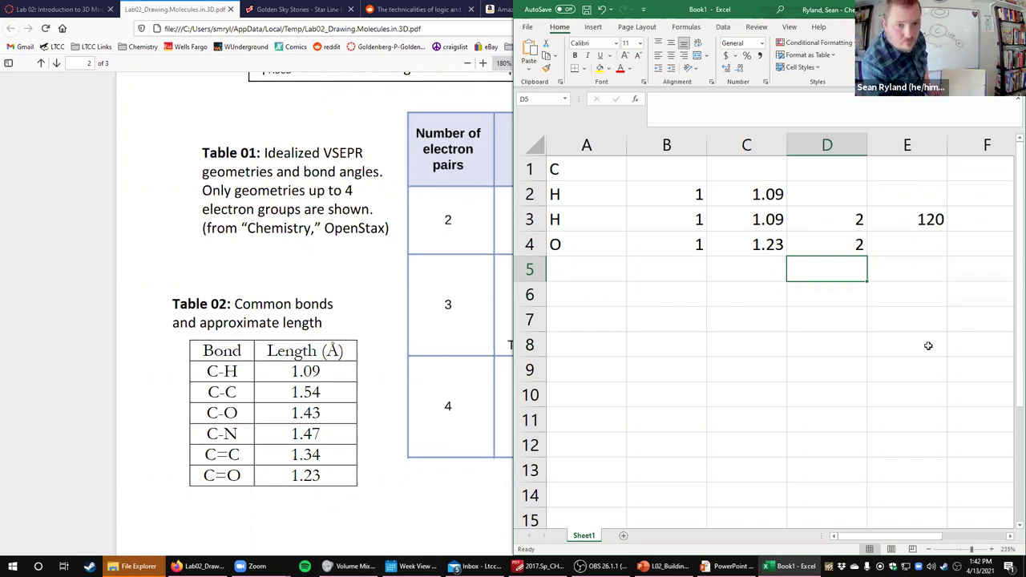
click(906, 255)
text(240)
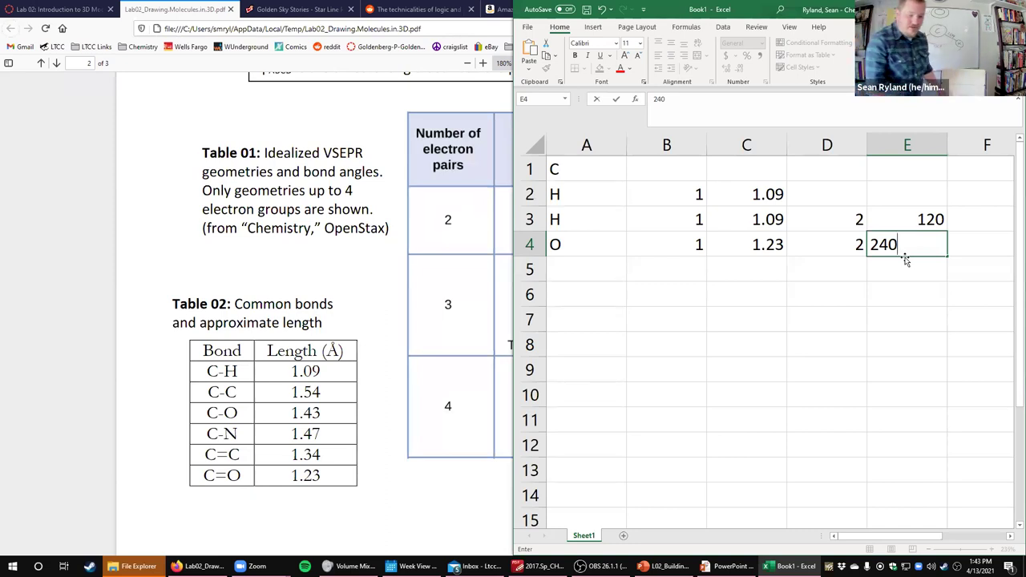
key(Tab)
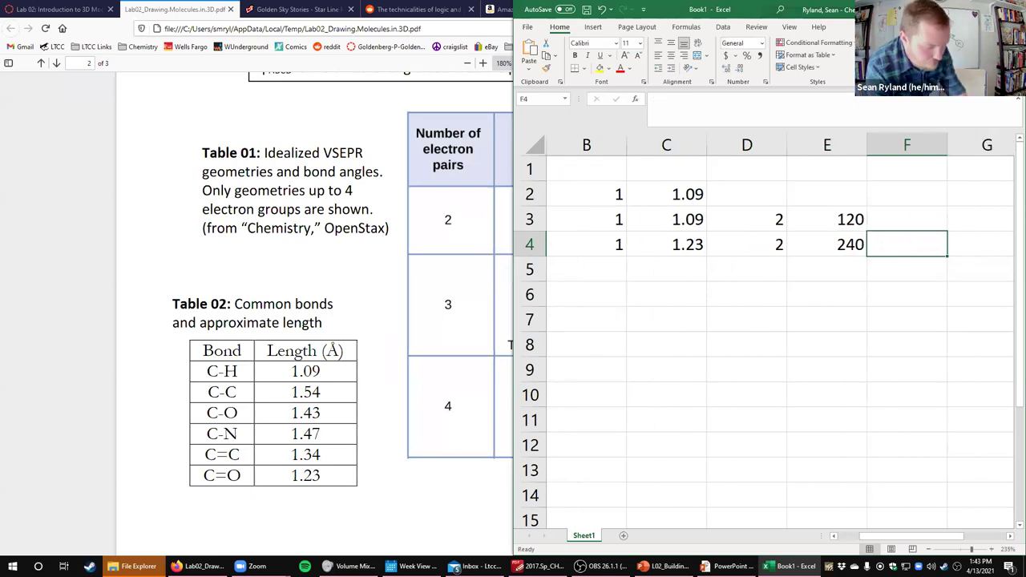
Step: Enter 3 in F4 as the oxygen's dihedral reference atom
ctrl+scroll(658, 254, down, 2)
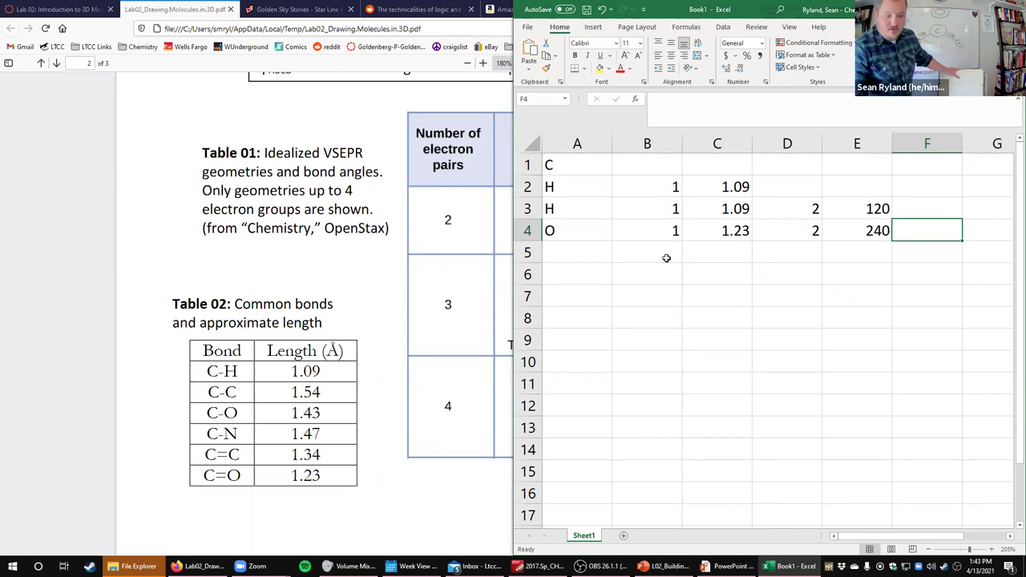
text(3)
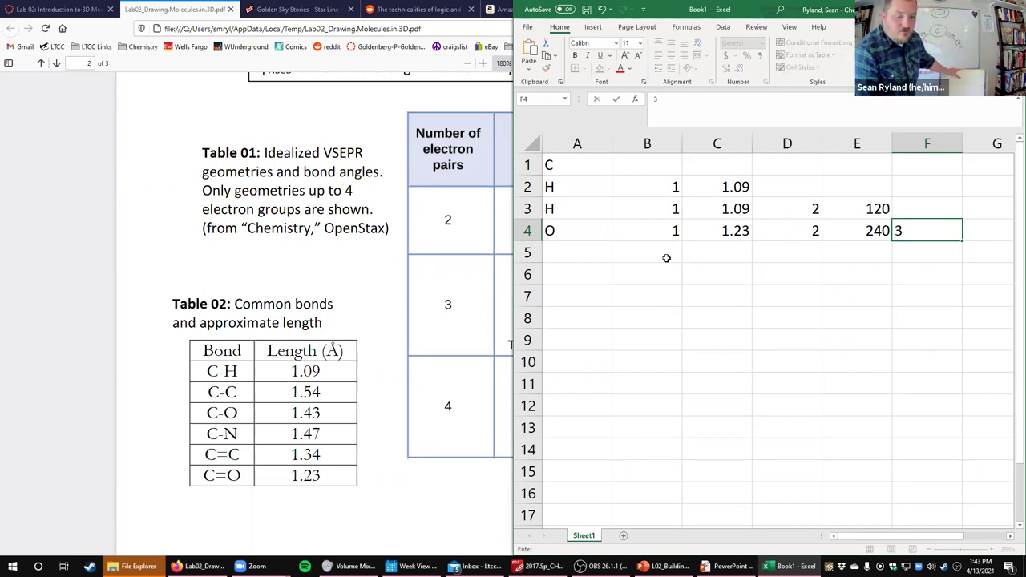
key(Tab)
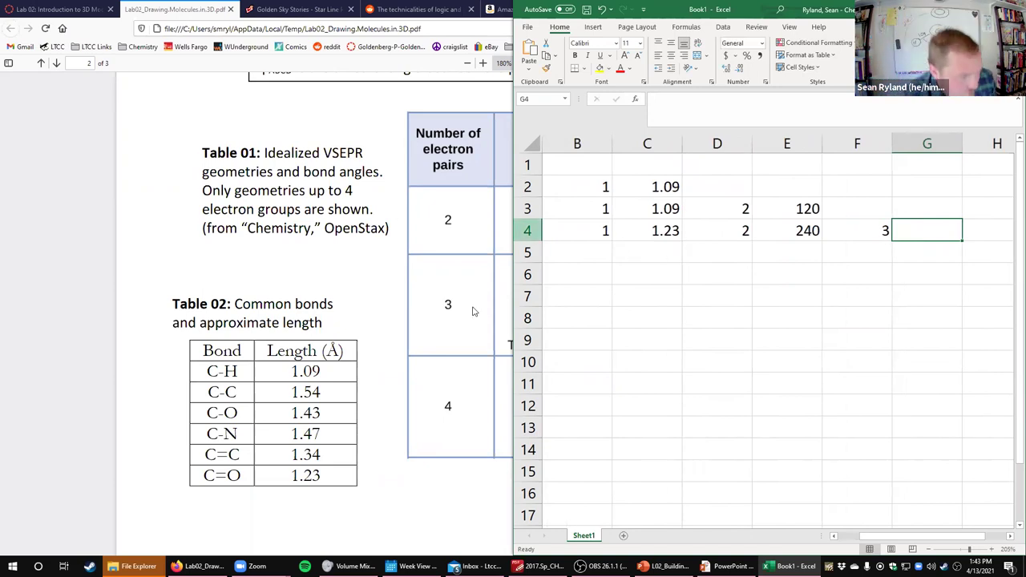
Step: Widen the spreadsheet window to fit all columns and enter 0 in G4 as the oxygen's dihedral angle
click(517, 318)
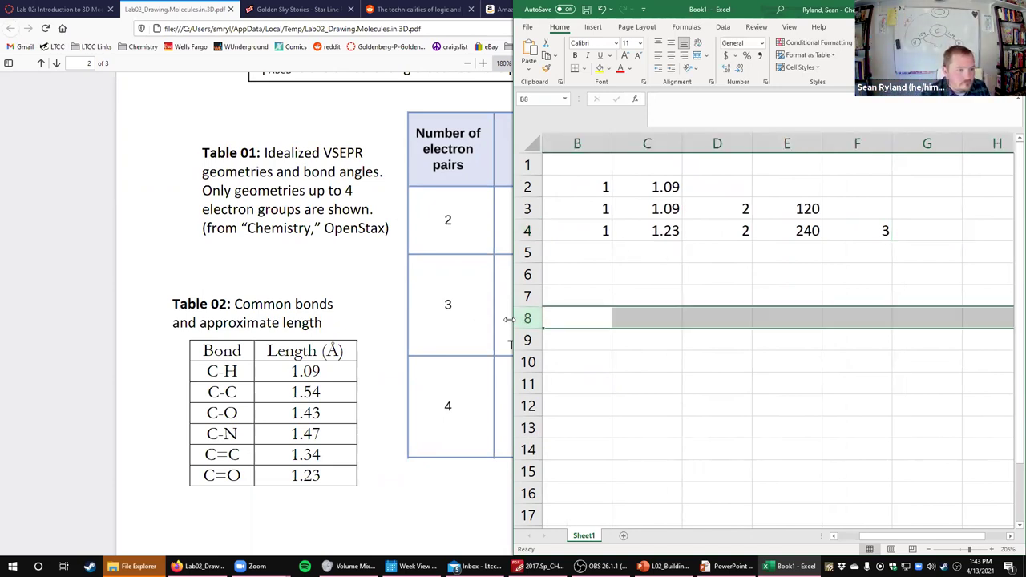
drag(509, 319, 385, 319)
drag(815, 544, 794, 544)
click(884, 234)
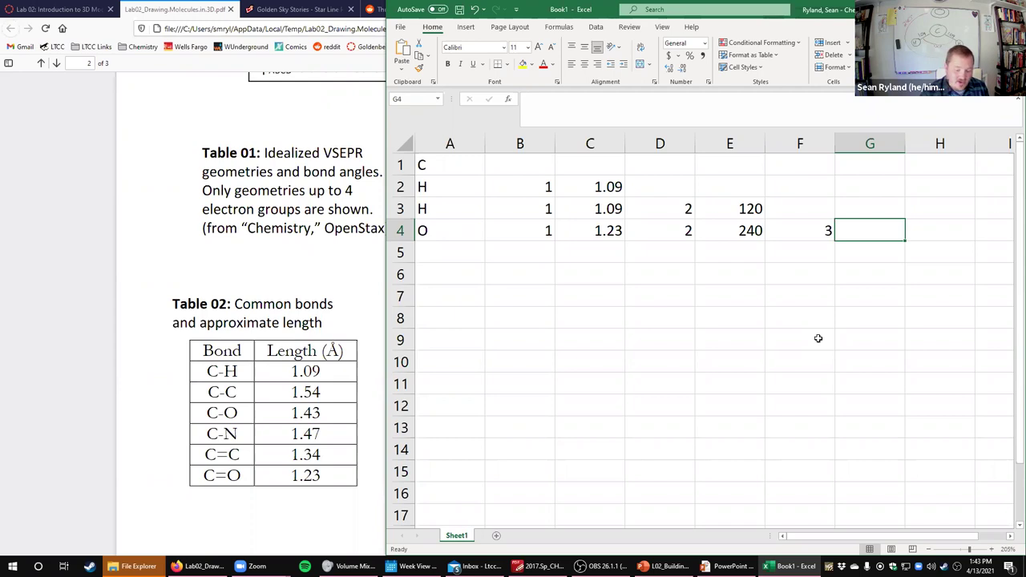
text(0)
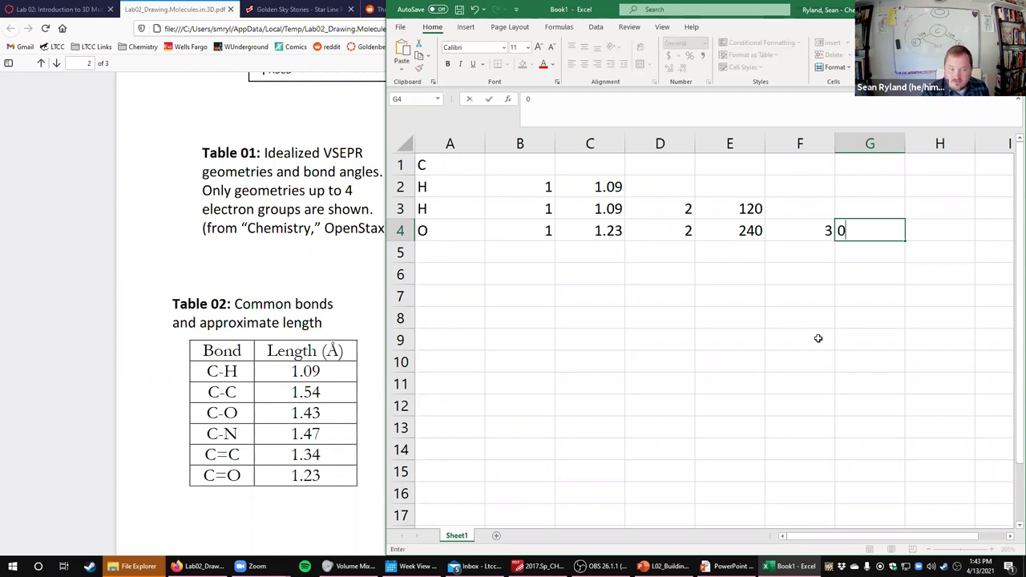
key(Return)
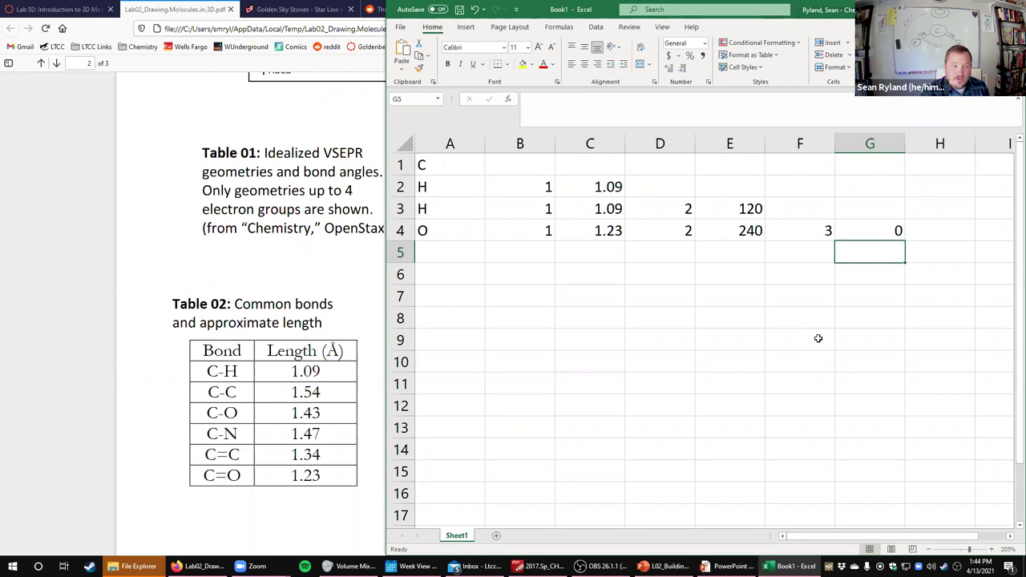
Step: Change the oxygen's dihedral angle in G4 to 60
key(Up)
text(60)
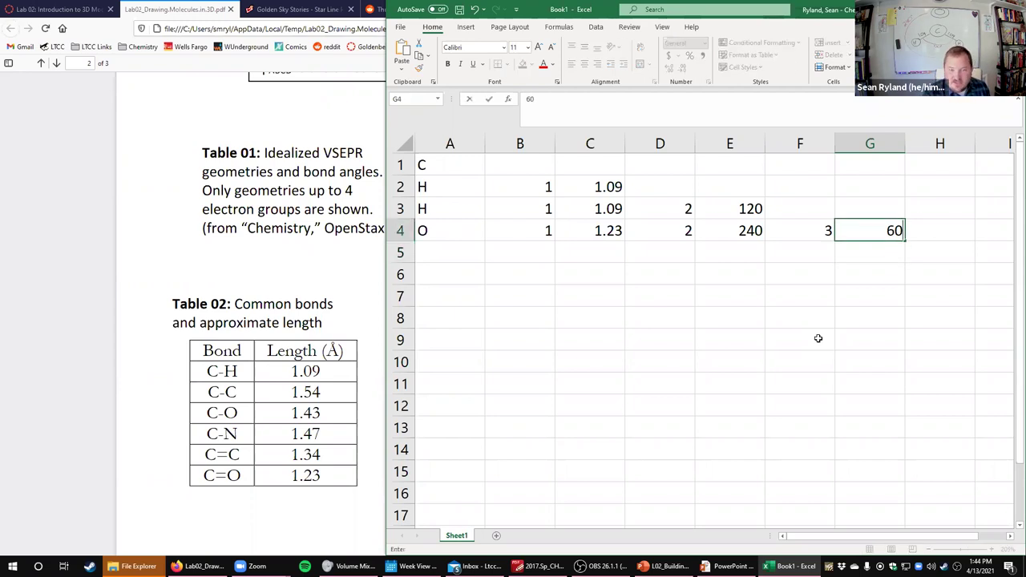
key(Return)
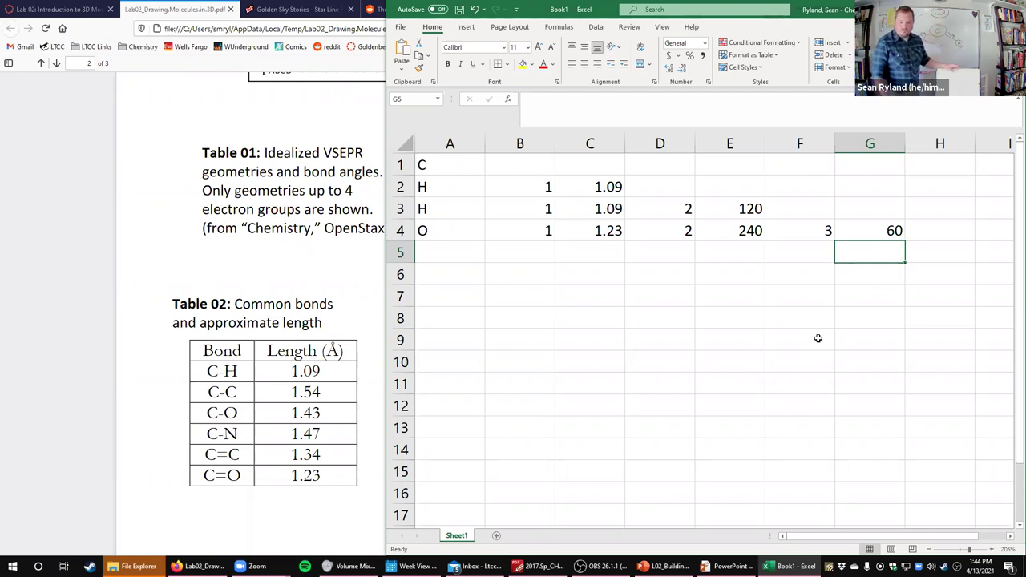
Step: Set the oxygen's dihedral angle in G4 back to 0
key(Up)
text(0)
key(Return)
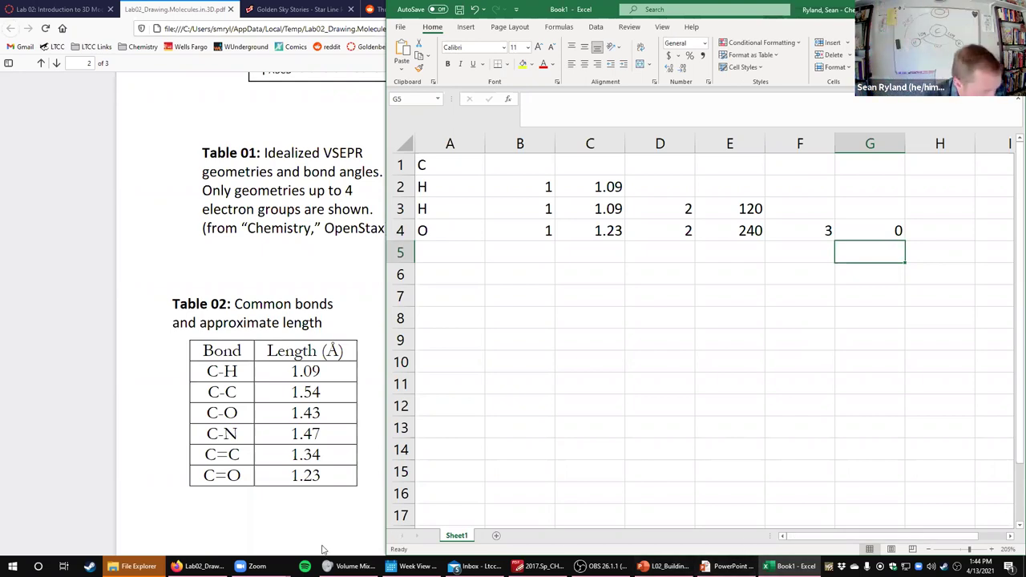
Step: Launch wxMacMolPlt and tile its window beside the Excel spreadsheet
key(super)
text(wx)
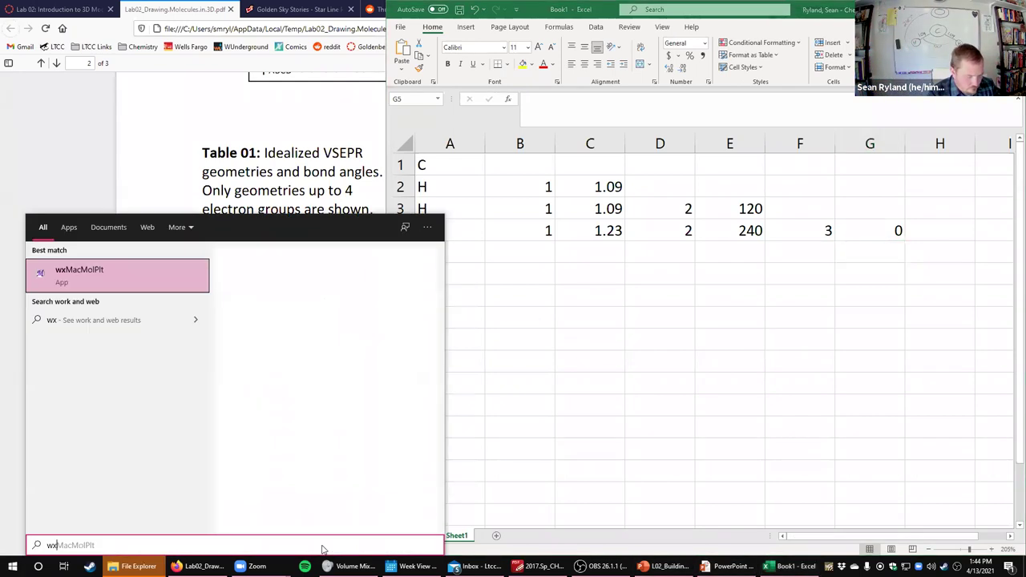
key(Return)
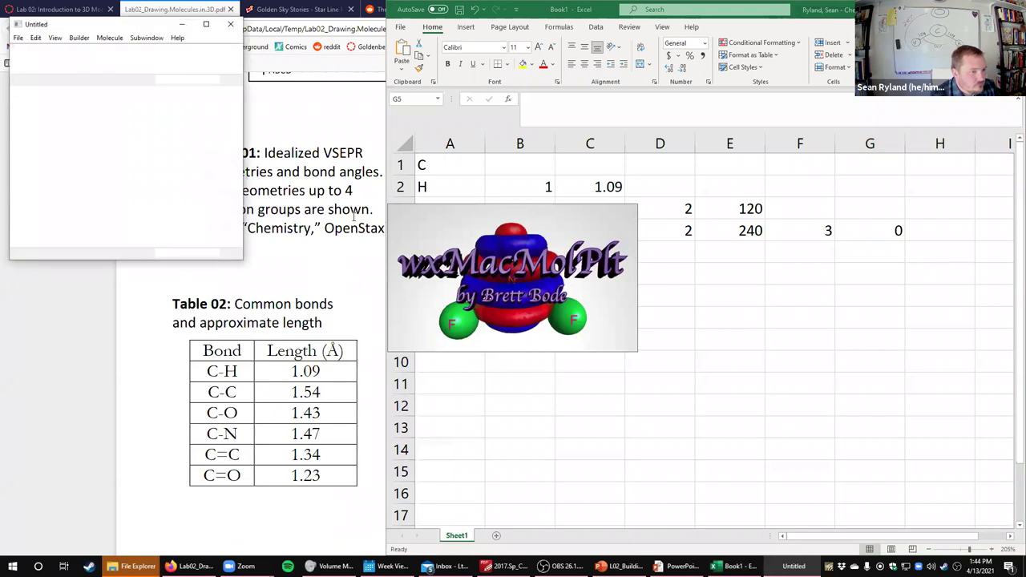
key(super+Left)
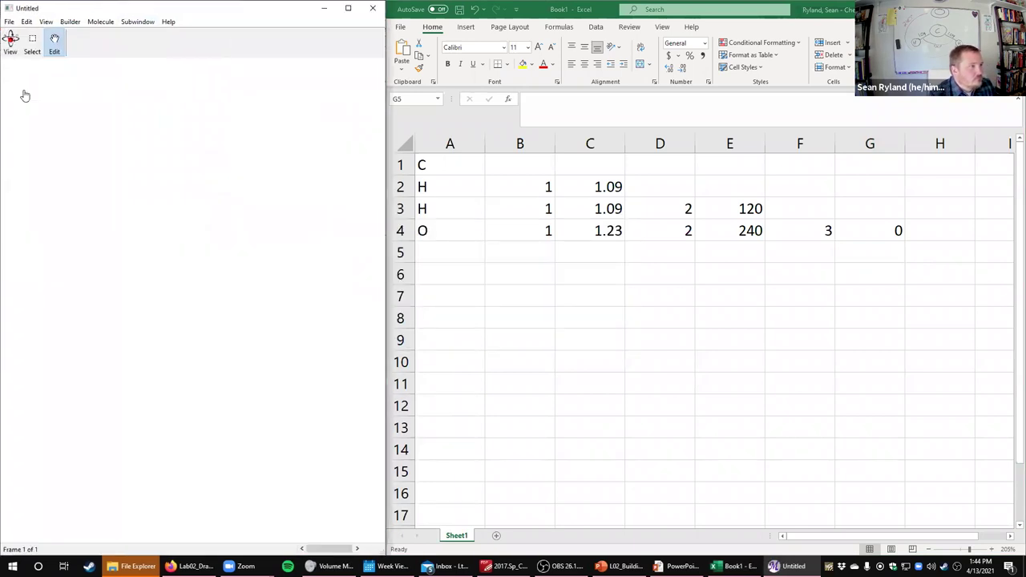
Step: Open the Coordinates subwindow, set its coordinate type to Z-Matrix and move it over the spreadsheet
click(112, 24)
mouse_move(133, 24)
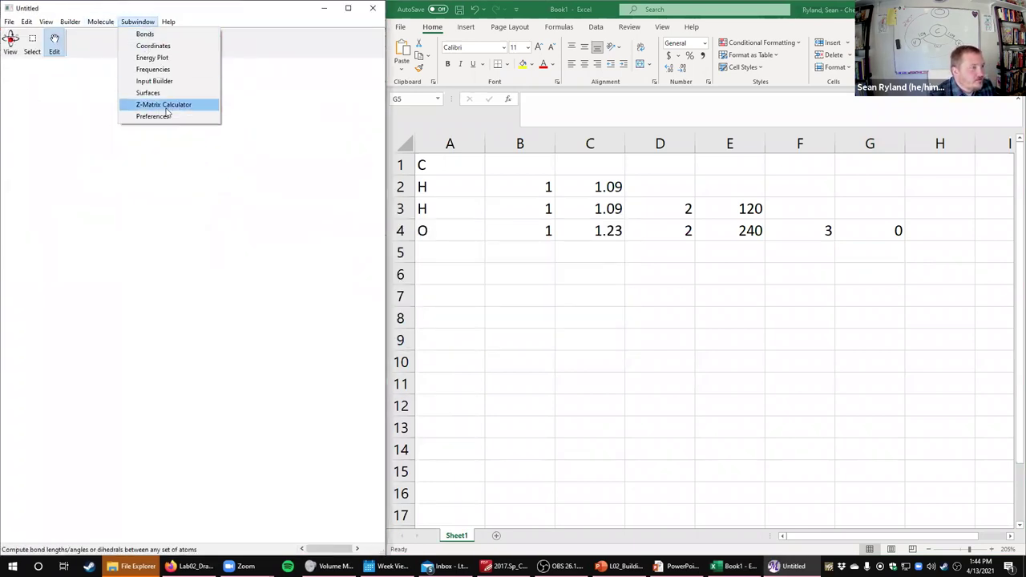
click(181, 46)
click(315, 245)
click(319, 269)
drag(238, 214, 669, 224)
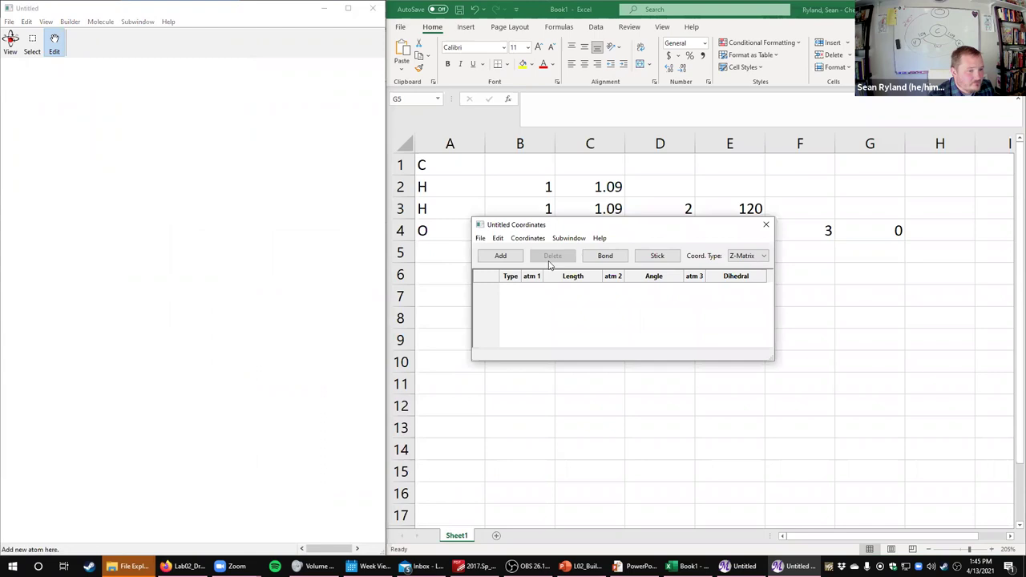
Step: Add the first atom to the coordinates list and set its type to C
click(500, 256)
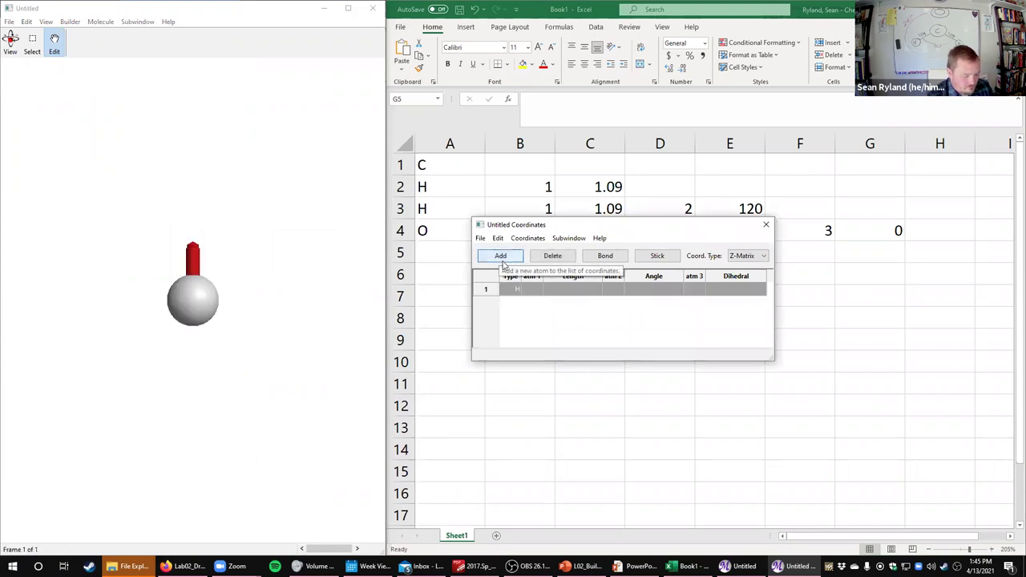
double_click(510, 290)
text(C)
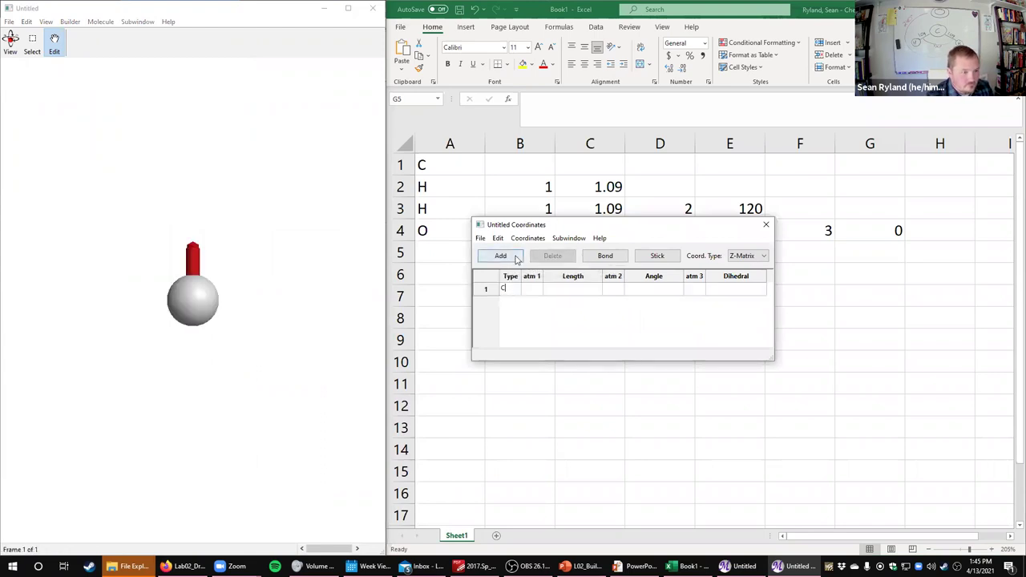
key(Return)
Step: Add a second atom to the coordinates list with type H and reference atom 1
double_click(539, 303)
text(1)
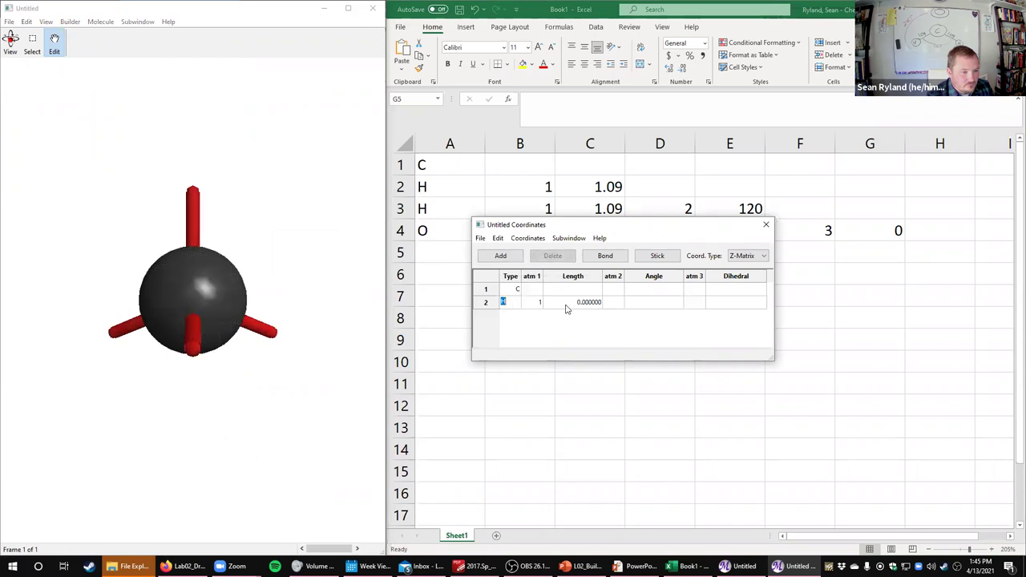
key(Return)
click(517, 303)
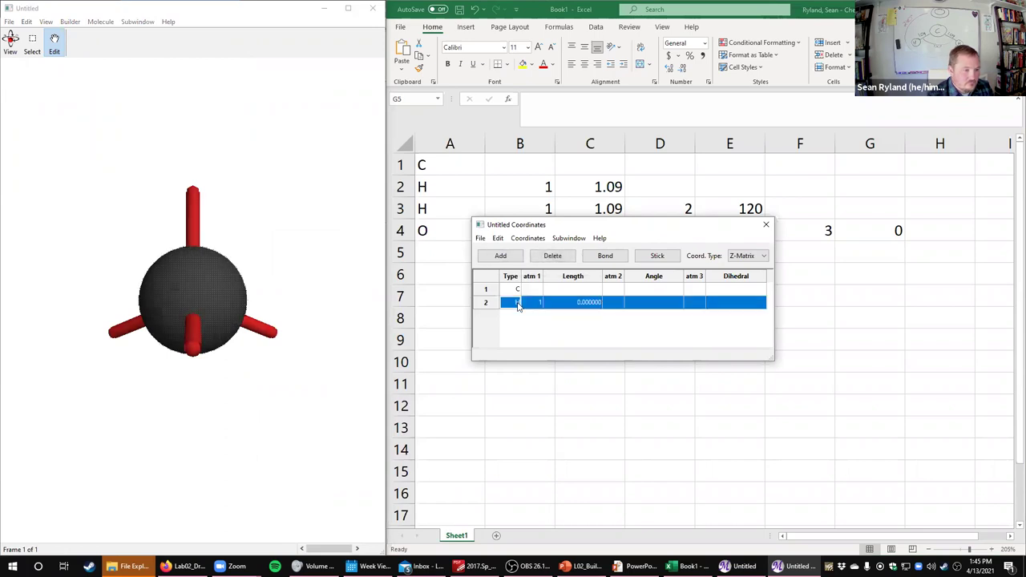
double_click(517, 303)
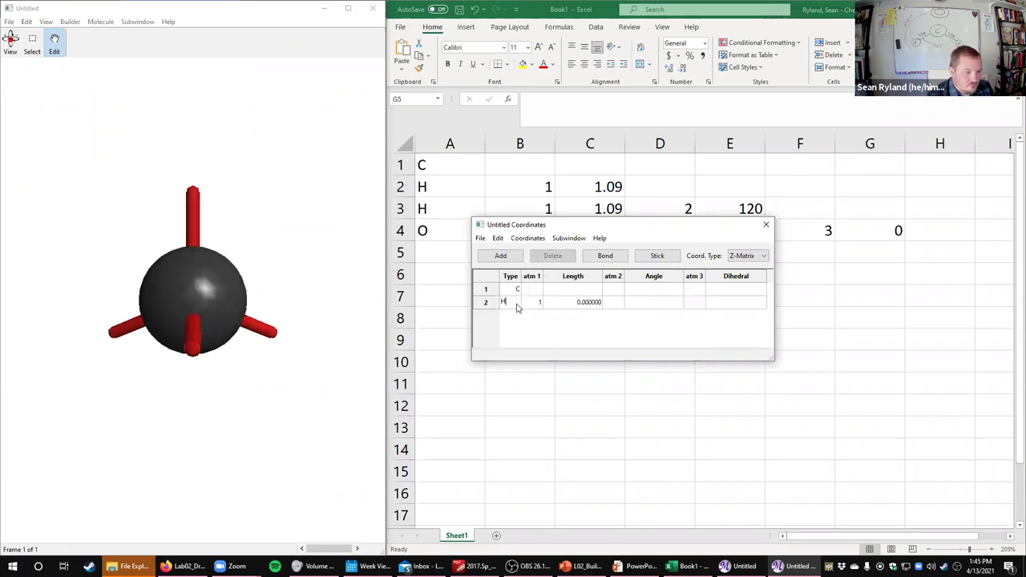
key(Return)
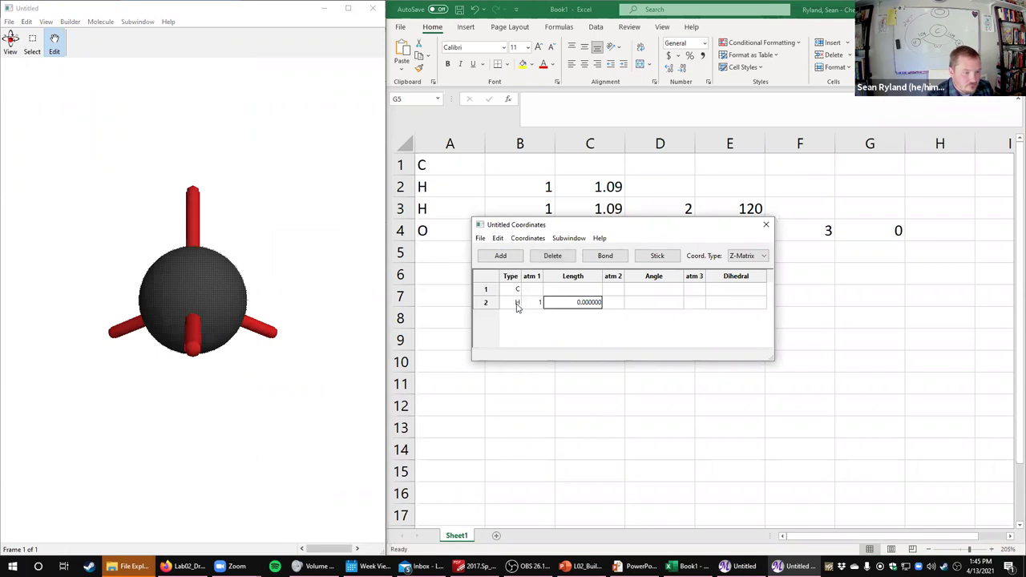
Step: Try to edit the bond length and reference atom of the hydrogen row
click(577, 311)
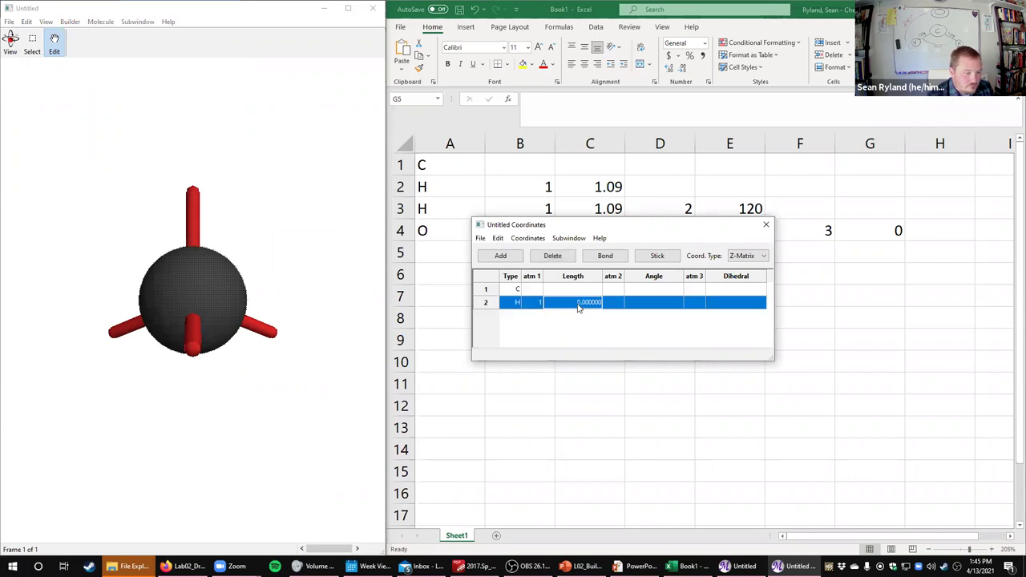
click(529, 307)
text(1)
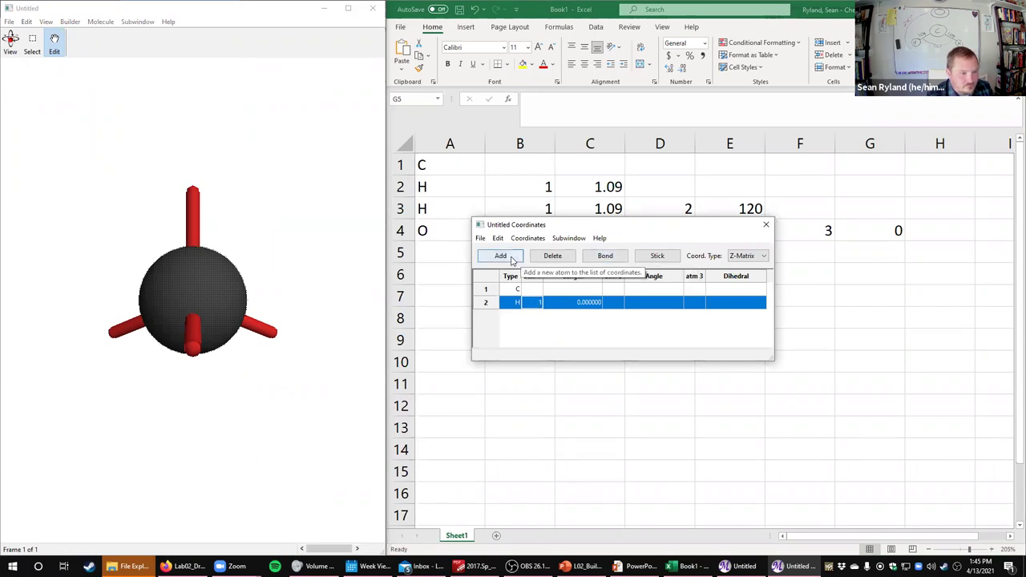
key(shift+Tab)
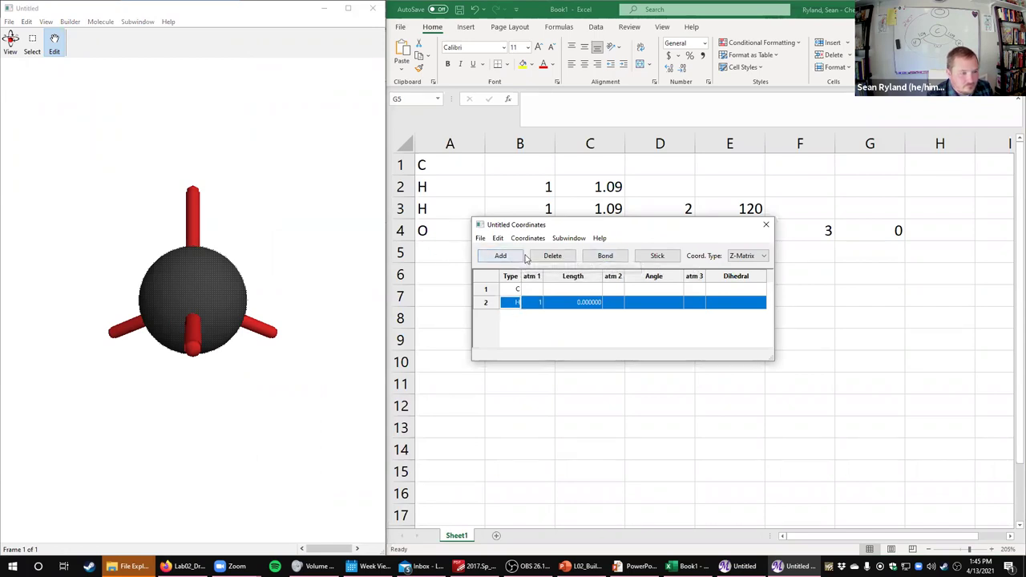
click(542, 241)
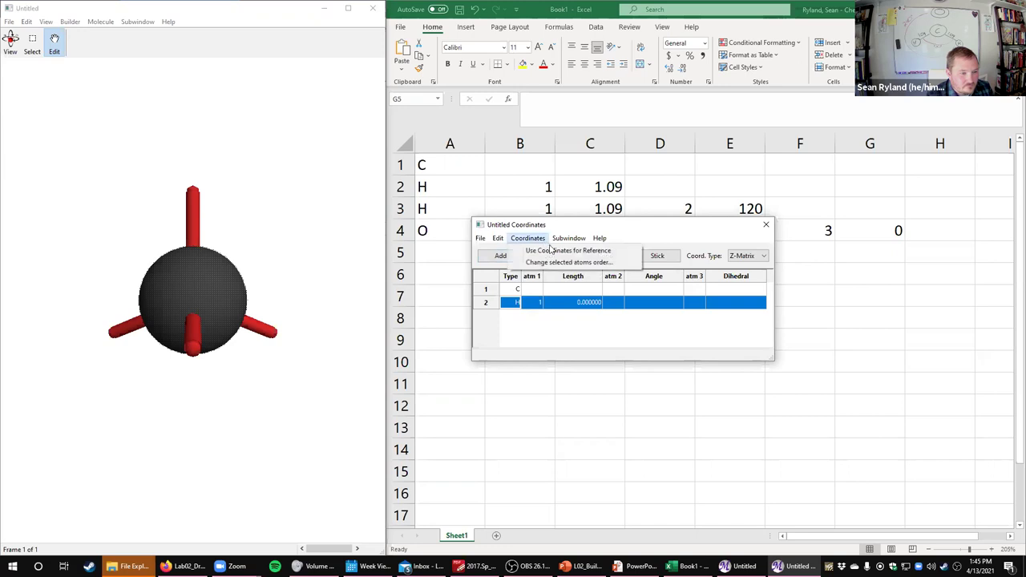
click(552, 307)
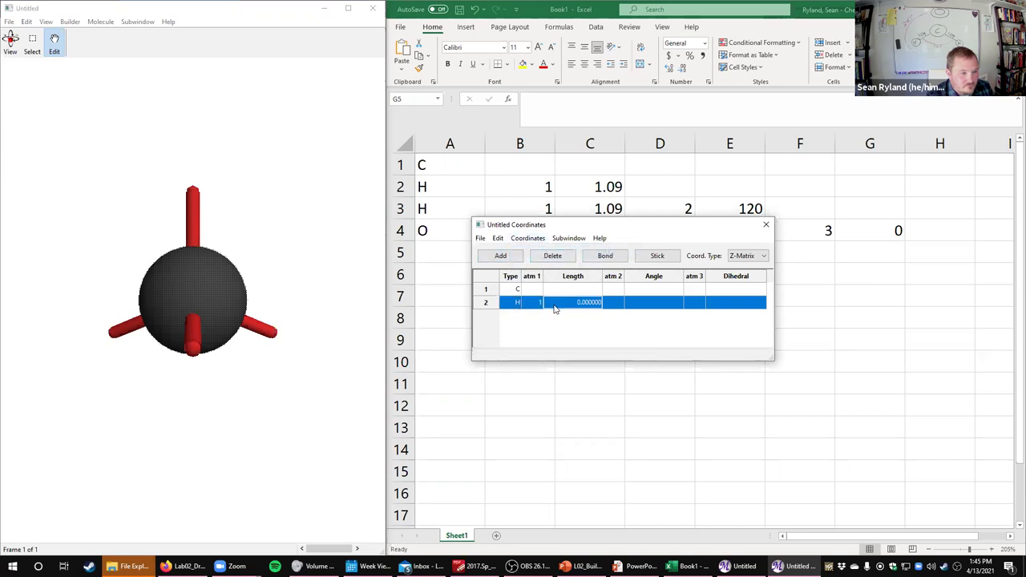
click(498, 238)
click(527, 238)
click(552, 302)
click(498, 238)
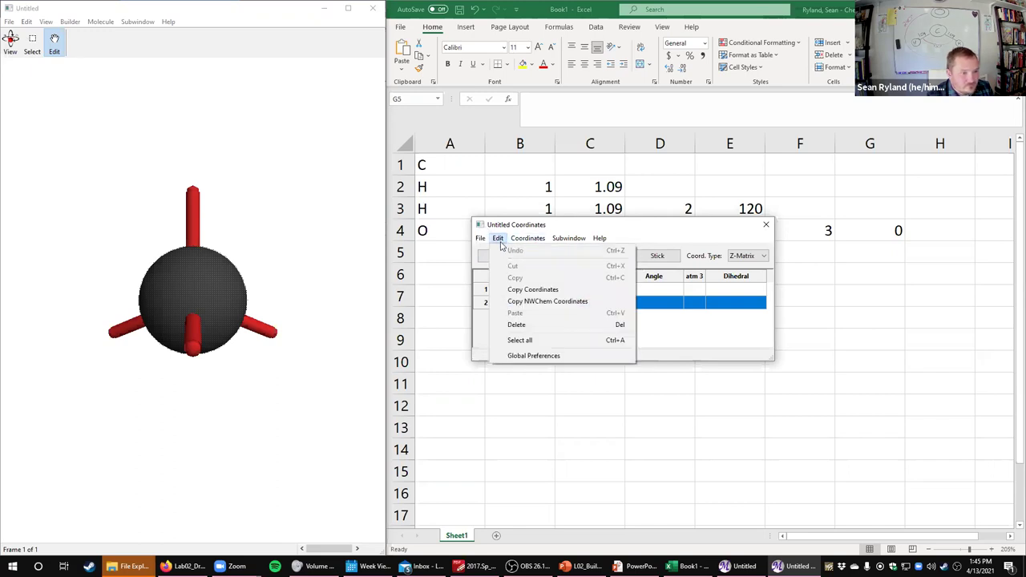
click(671, 335)
Step: Delete the hydrogen row and the remaining carbon atom from the coordinates list
click(541, 257)
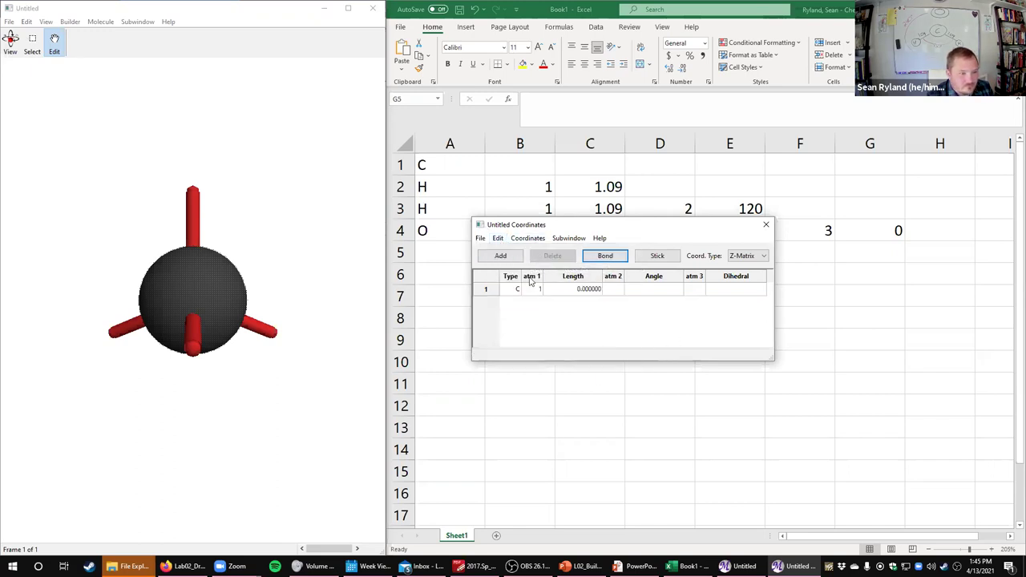
click(519, 289)
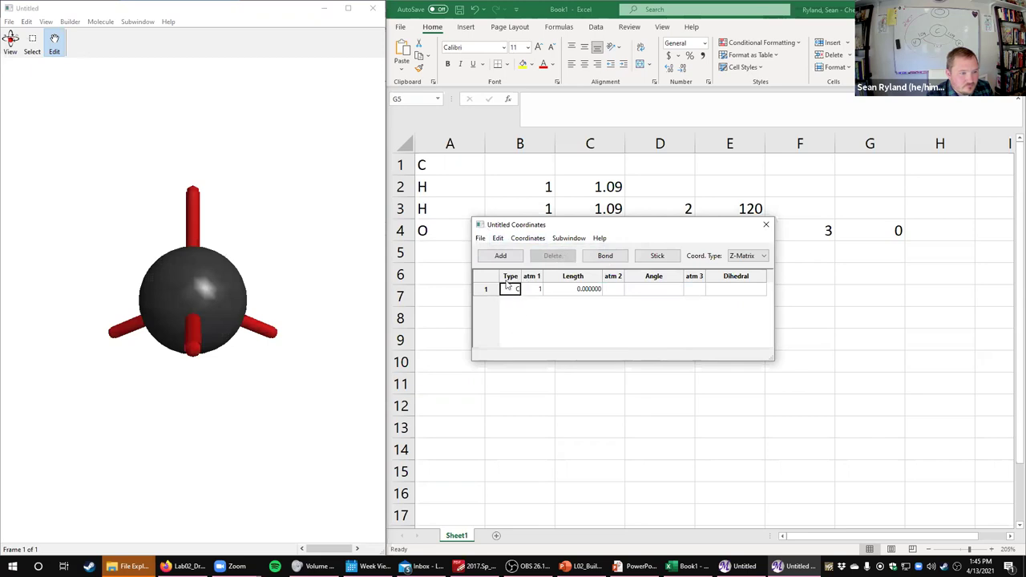
click(189, 304)
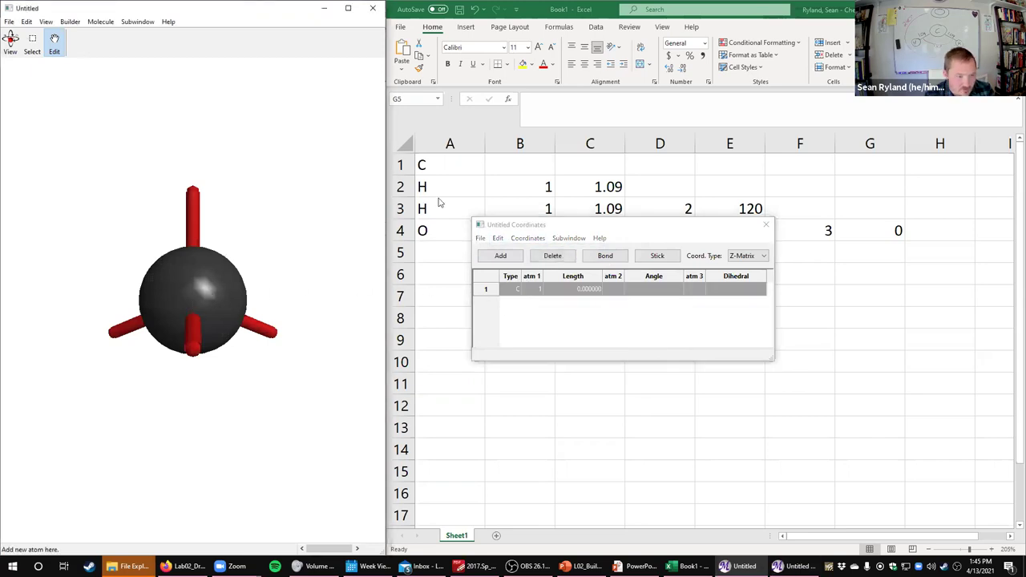
click(529, 290)
key(Delete)
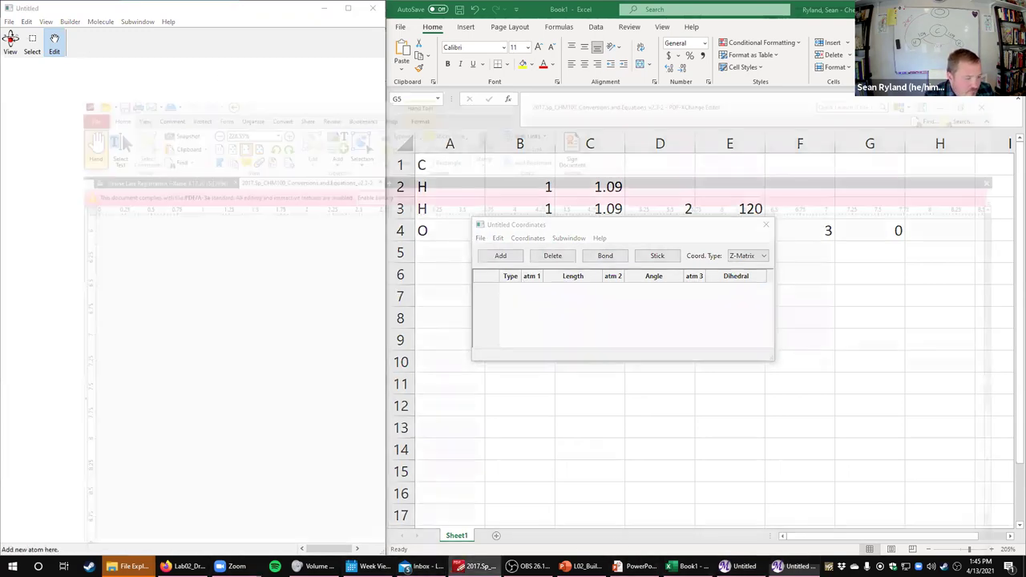
click(479, 566)
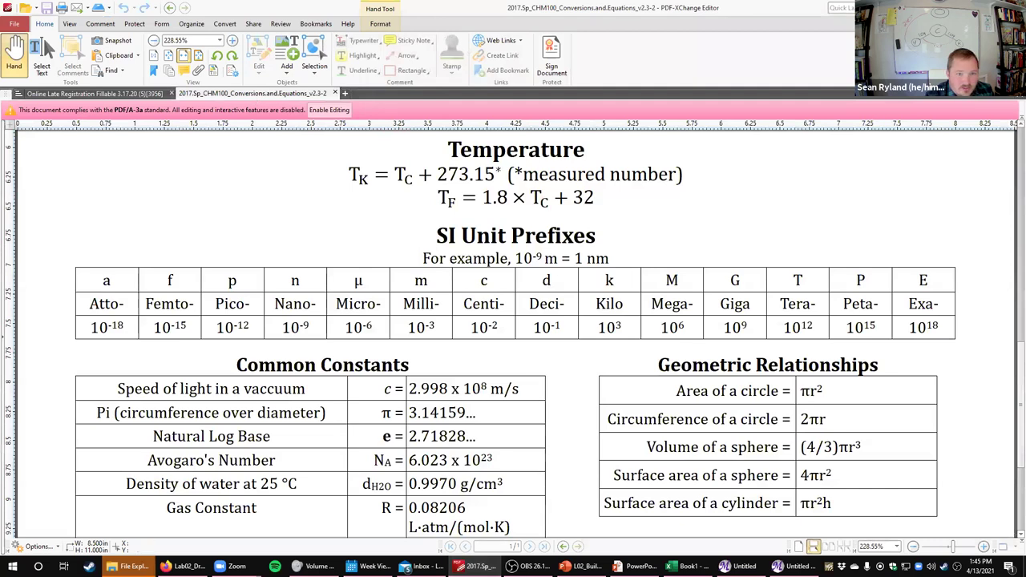
click(479, 566)
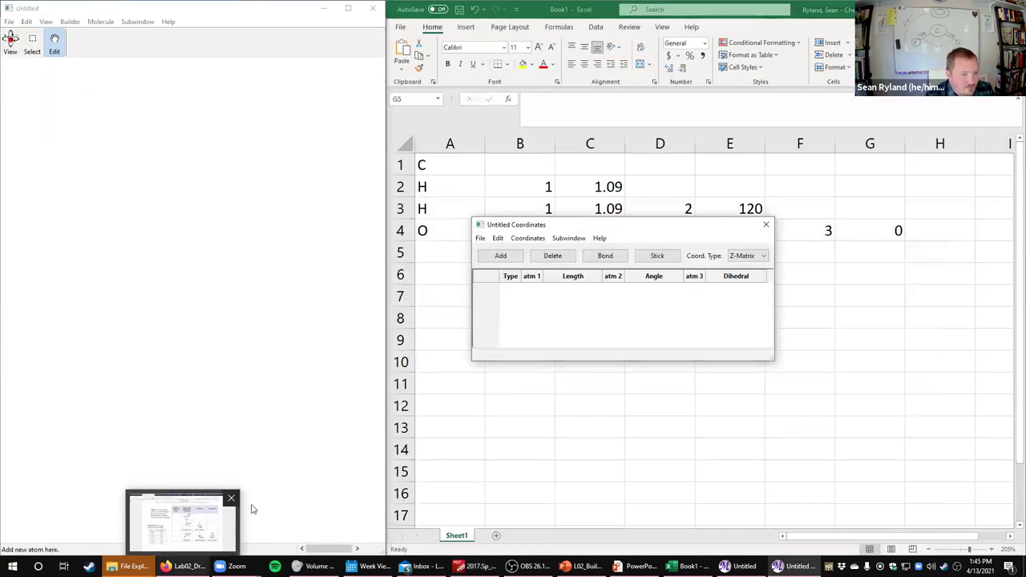
click(569, 238)
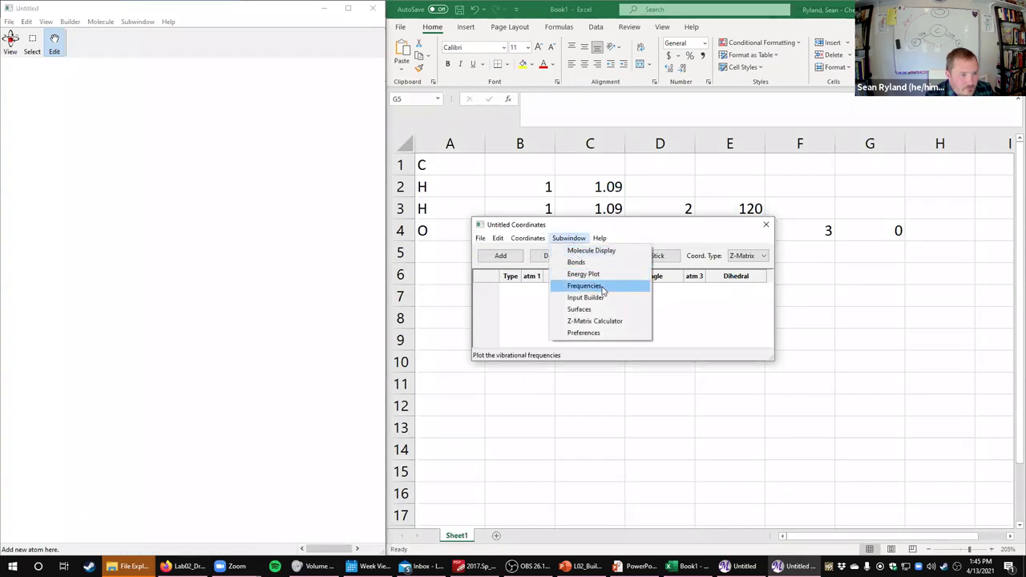
click(686, 312)
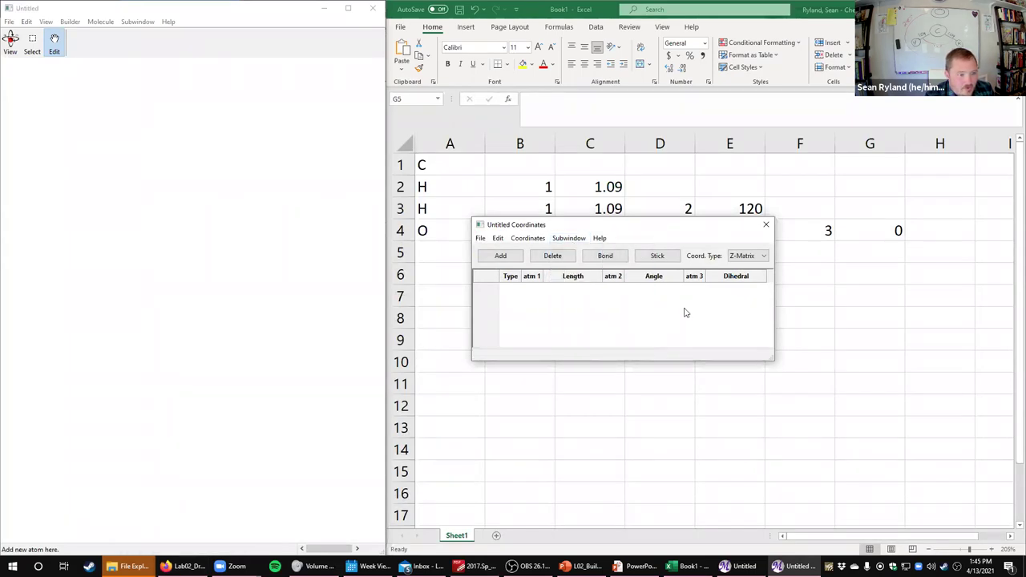
click(525, 238)
click(538, 318)
Step: Switch to Excel and copy the Z-matrix range A1:G4
key(alt+Tab)
drag(470, 170, 835, 231)
key(ctrl+c)
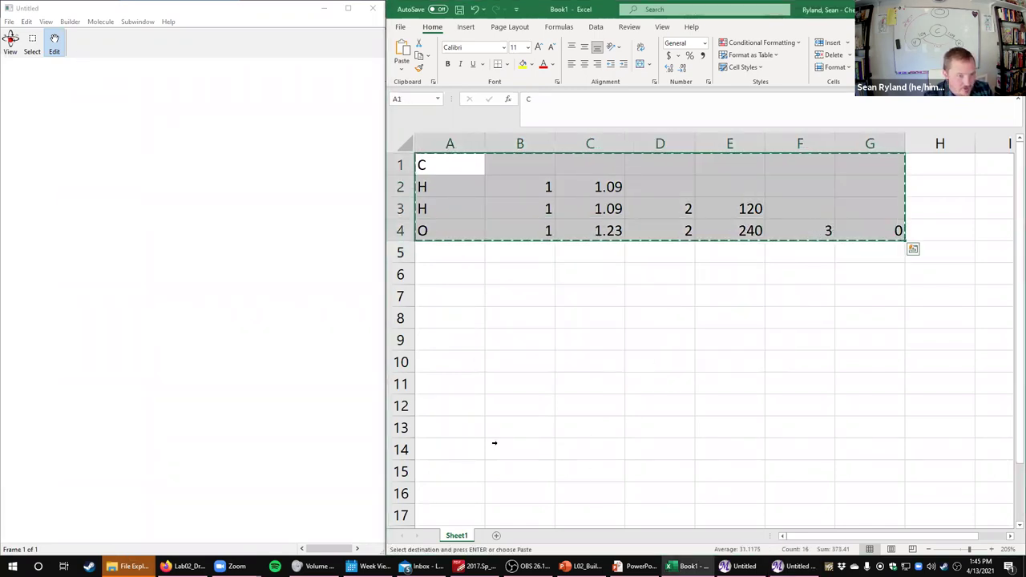
Step: Switch to wxMacMolPlt, check the Coordinates window's editing options for the copied Z-matrix and close that window
click(101, 24)
mouse_move(132, 22)
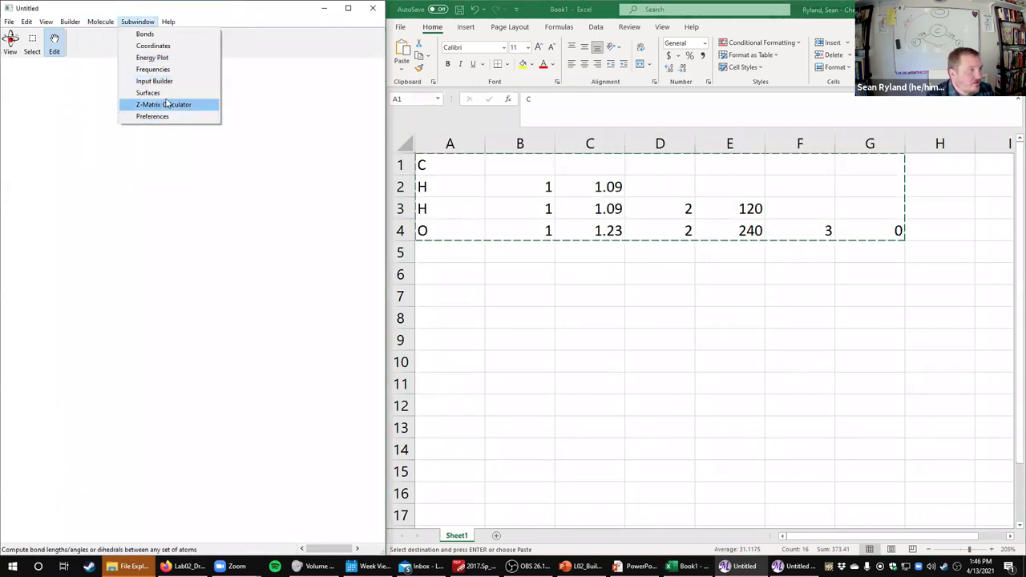
click(154, 46)
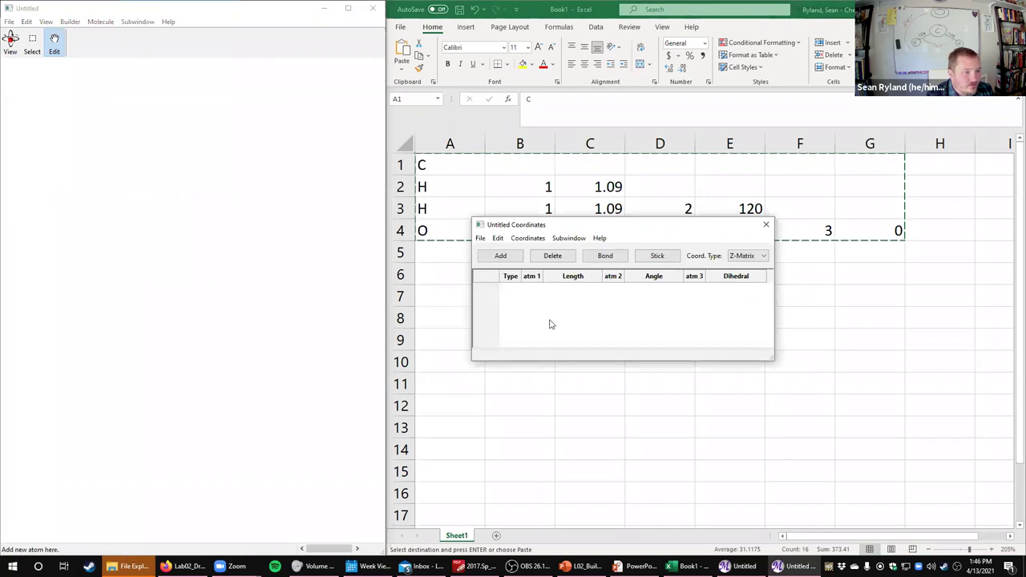
click(498, 241)
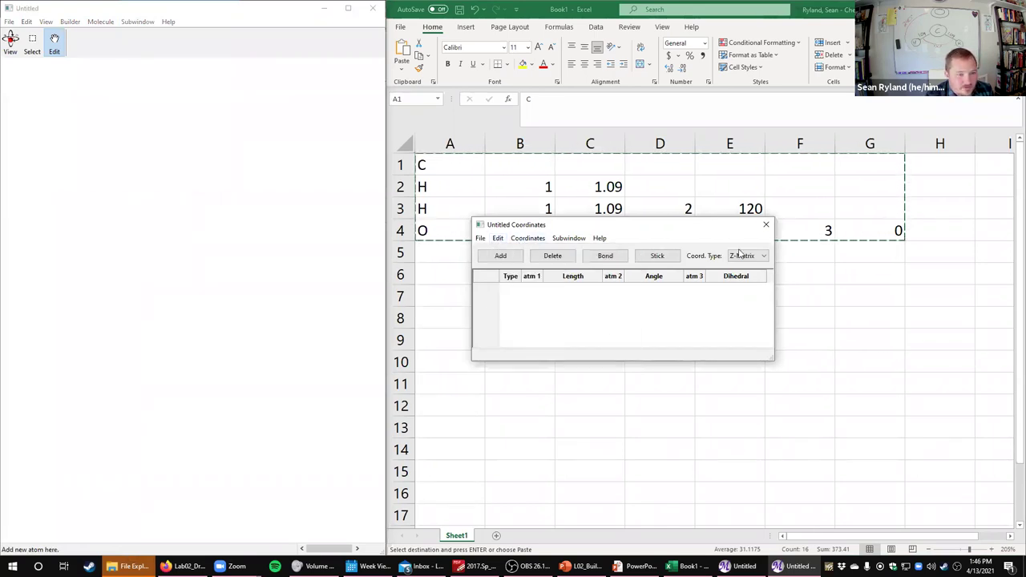
click(765, 224)
Step: Place a carbon atom in the molecule view and move it towards the middle
click(80, 80)
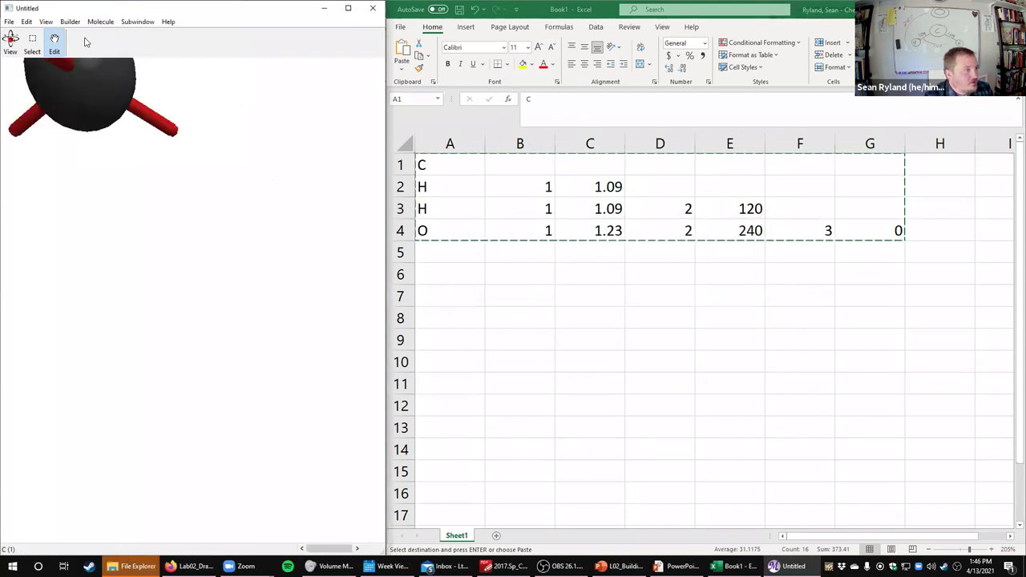
drag(125, 156, 198, 325)
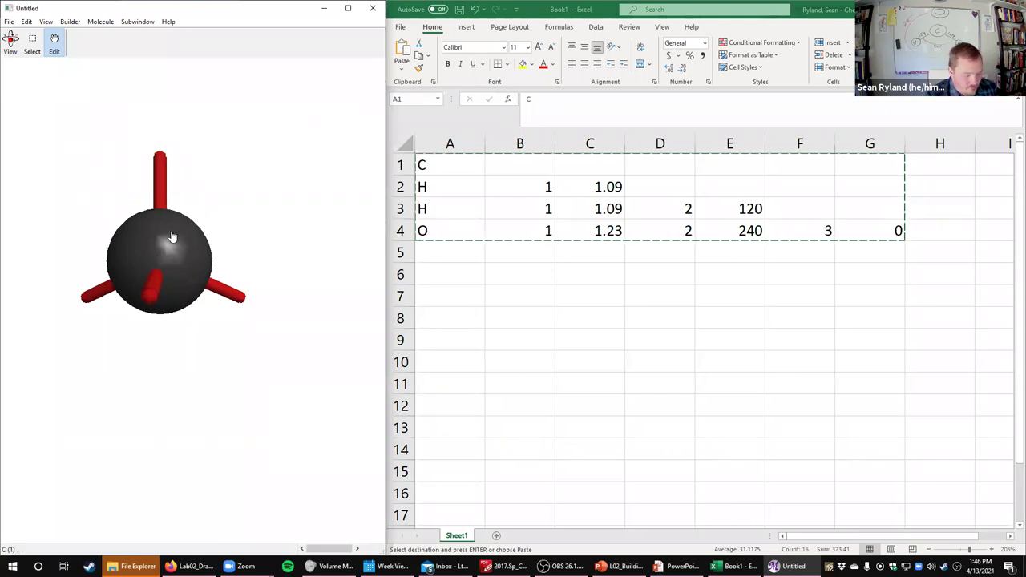
Step: Show the lab PDF's electron-pair geometry table beside the molecule and place the Builder Tools periodic table over it
key(alt+Tab)
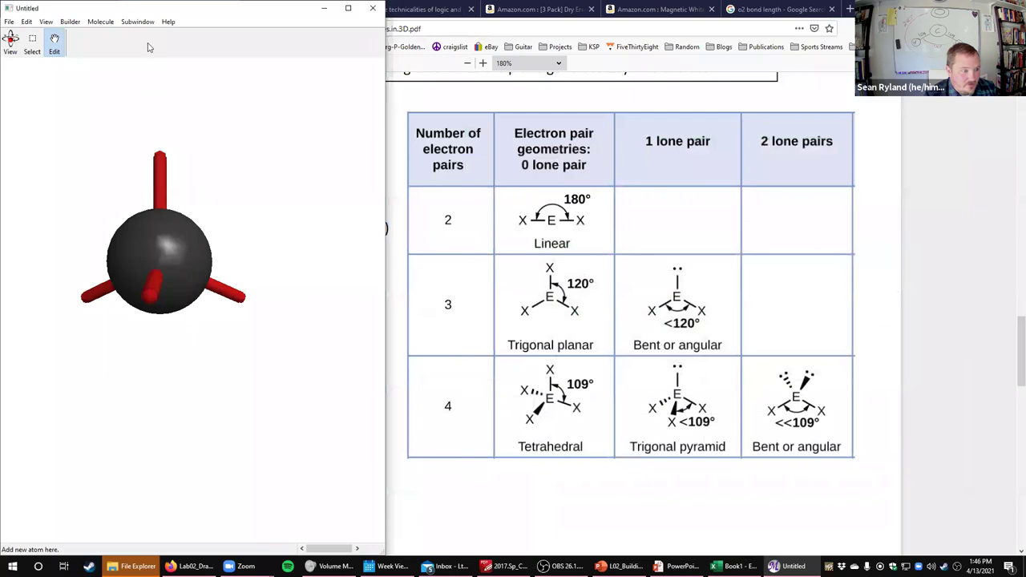
click(138, 22)
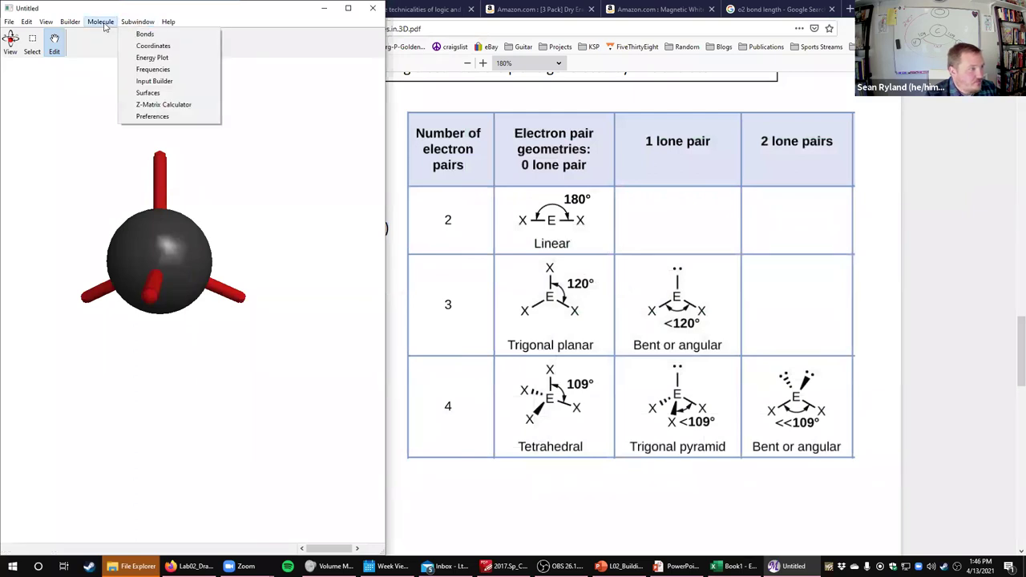
click(92, 46)
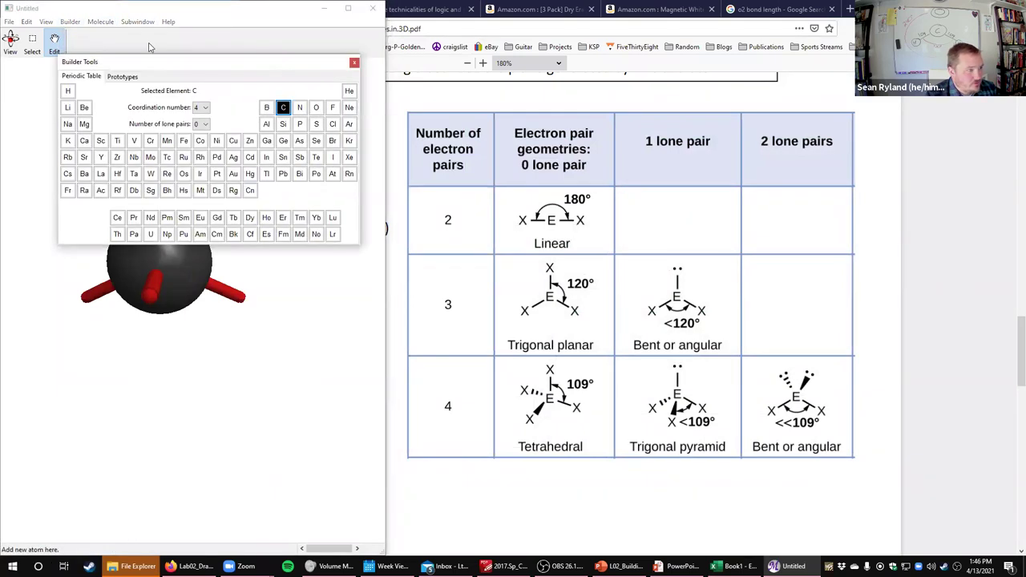
drag(184, 70, 523, 108)
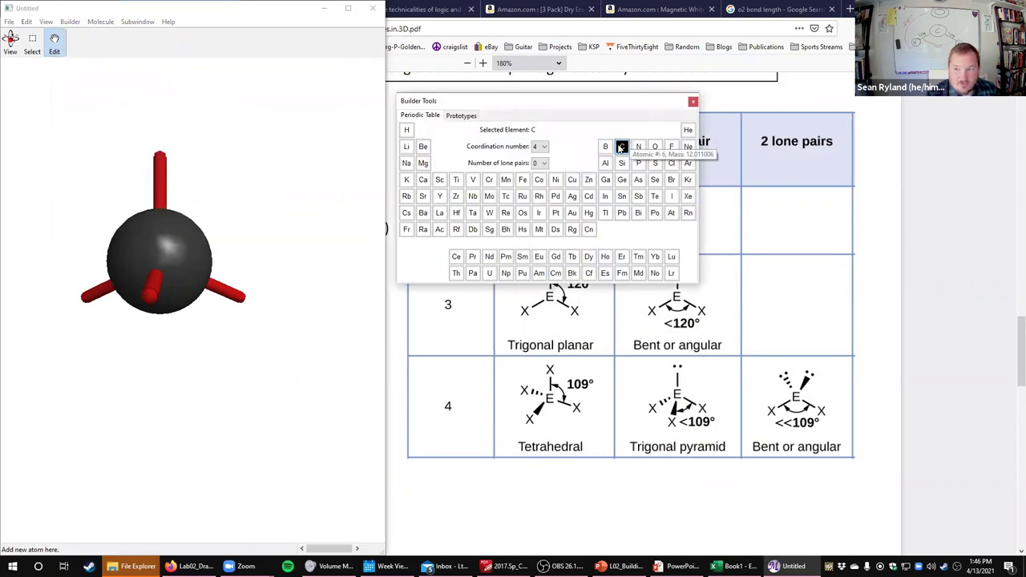
Step: Place several extra carbon atoms around the first carbon in the molecule view
click(56, 50)
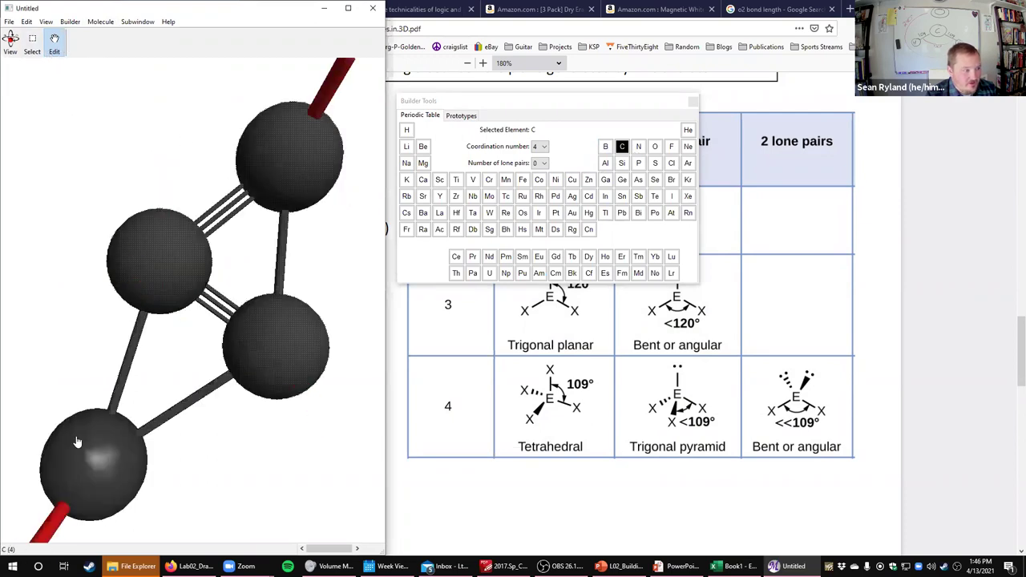
click(192, 200)
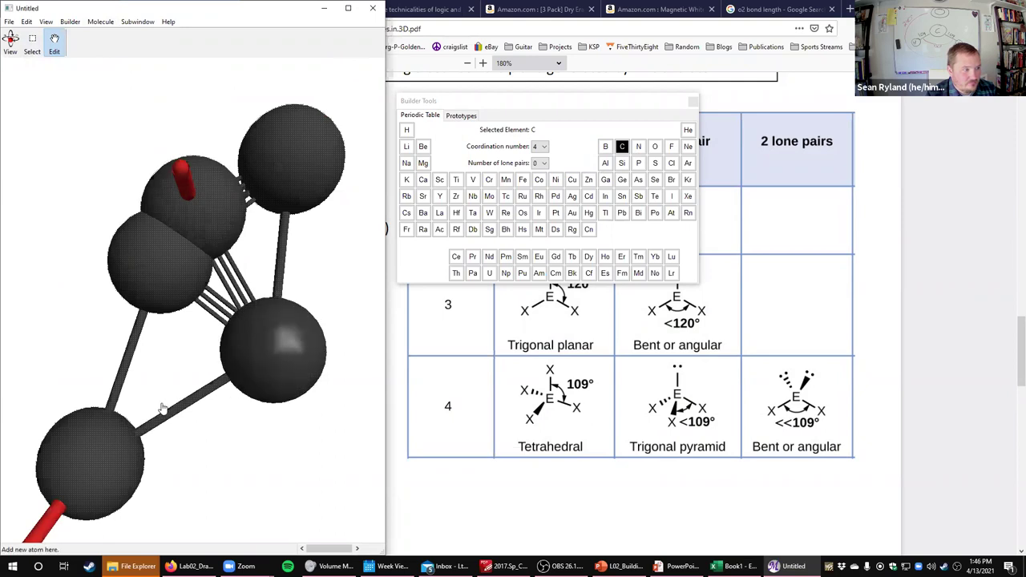
click(160, 405)
click(98, 341)
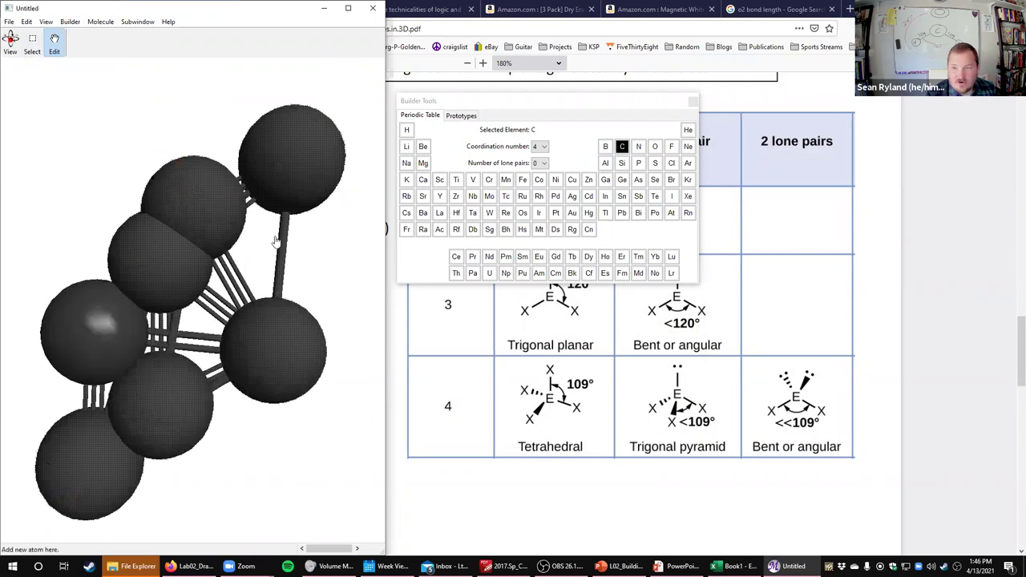
Step: Select all the carbon atoms in the molecule view and delete them
click(28, 22)
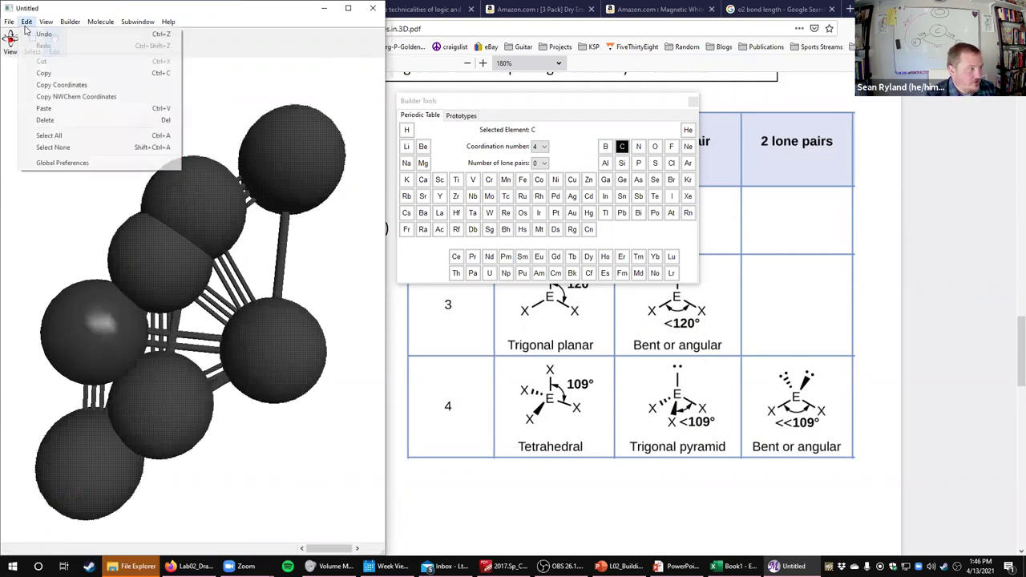
click(27, 23)
click(9, 22)
click(9, 22)
key(ctrl+a)
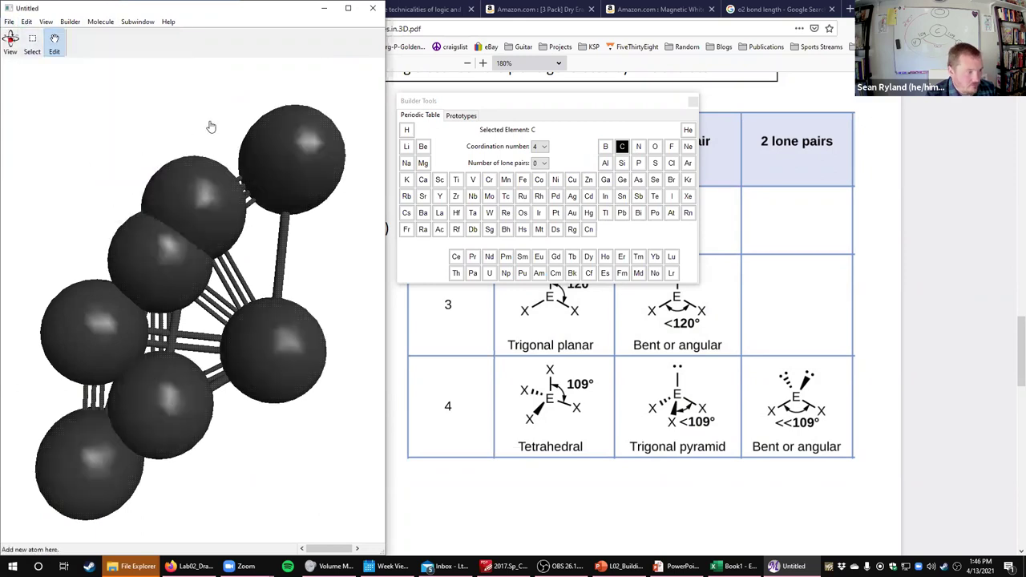
key(Delete)
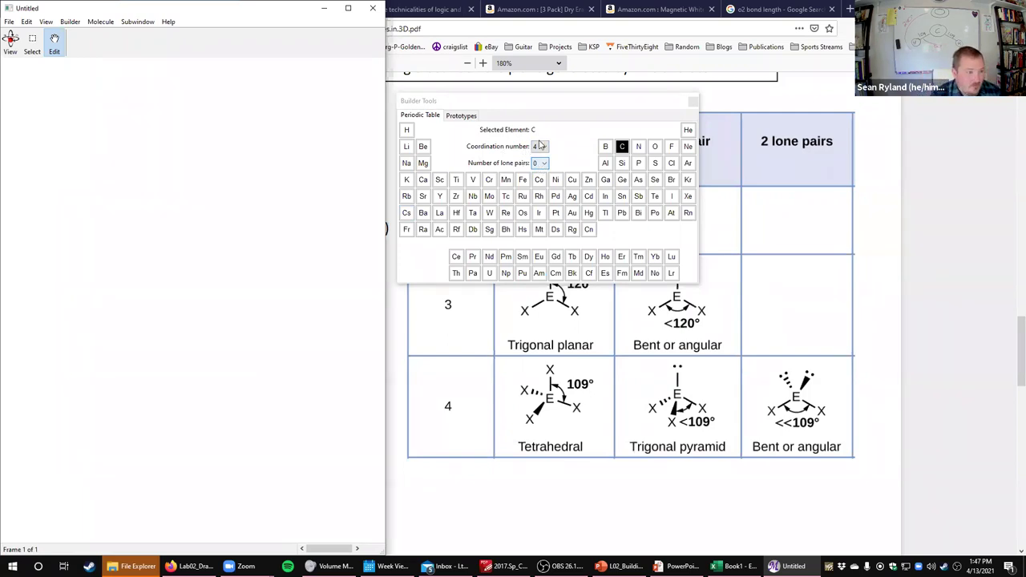
Step: Set carbon's coordination number to 3 and place one carbon atom near the middle of the empty molecule view
click(541, 146)
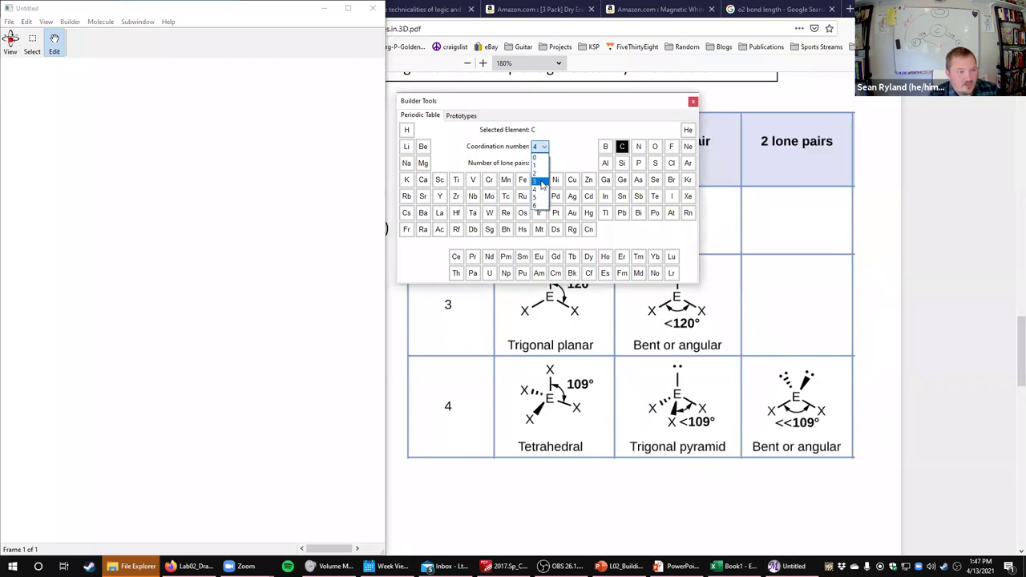
click(541, 182)
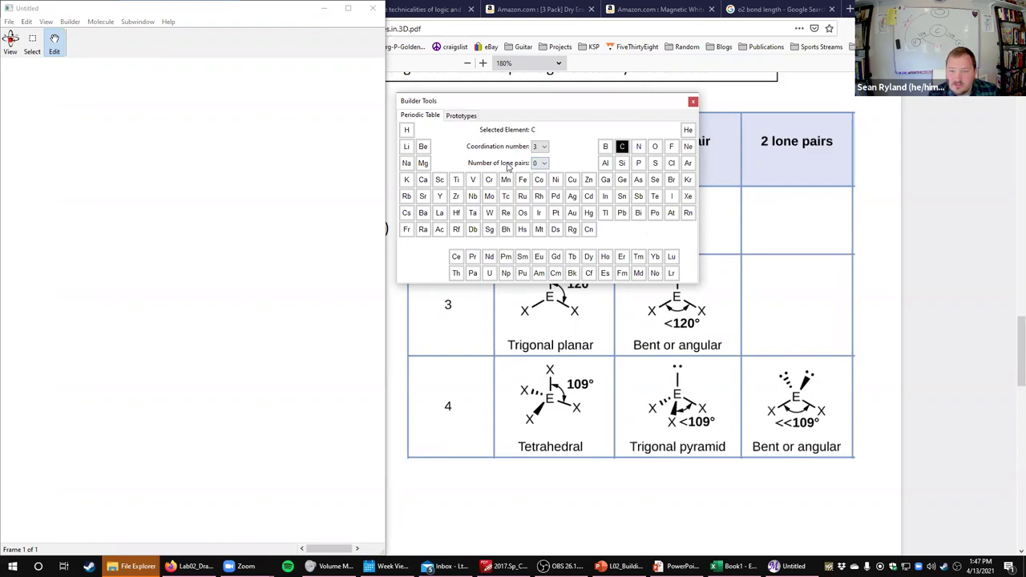
click(202, 266)
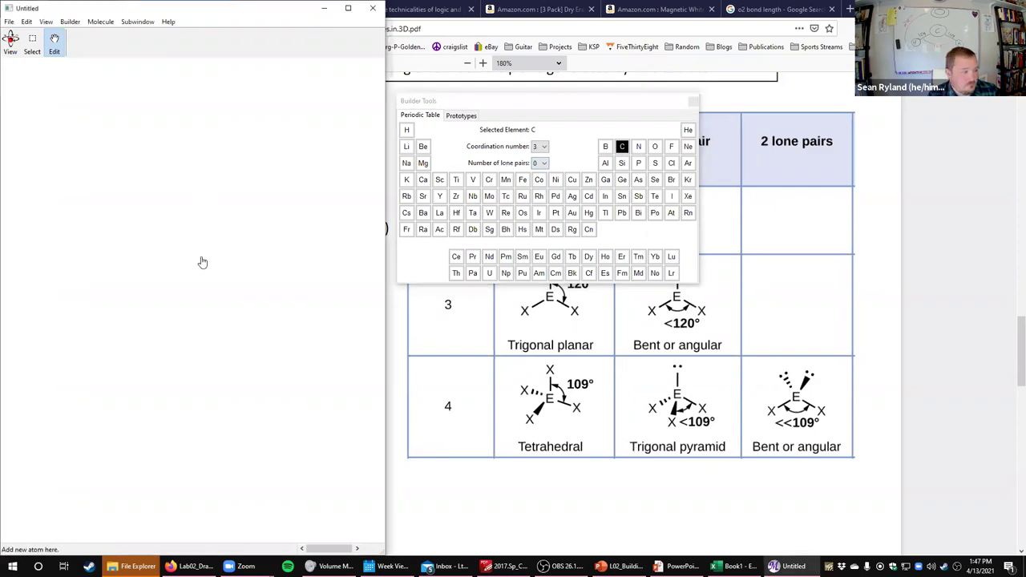
click(206, 269)
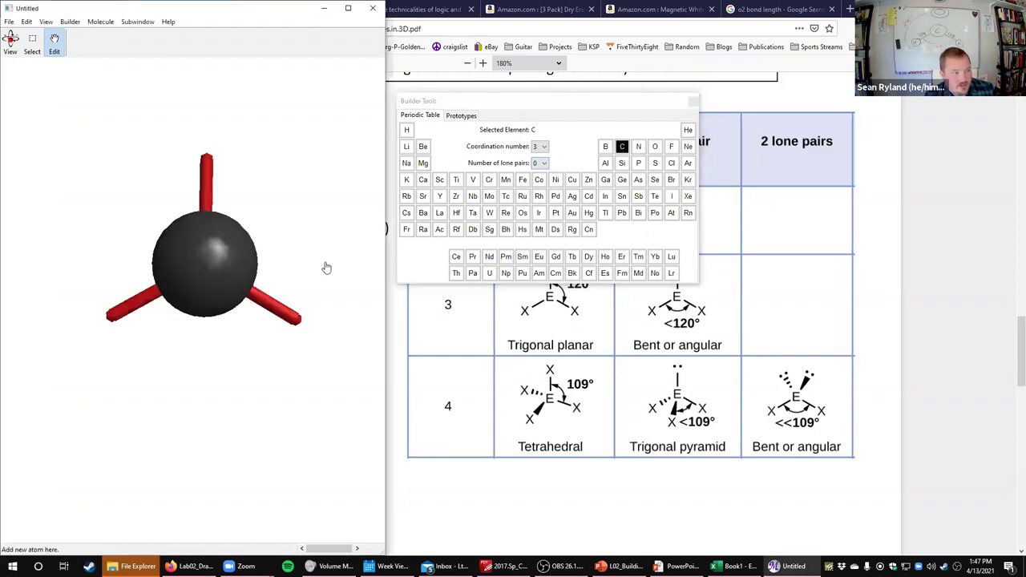
mouse_move(284, 282)
mouse_down()
mouse_move(213, 328)
mouse_move(286, 278)
mouse_up()
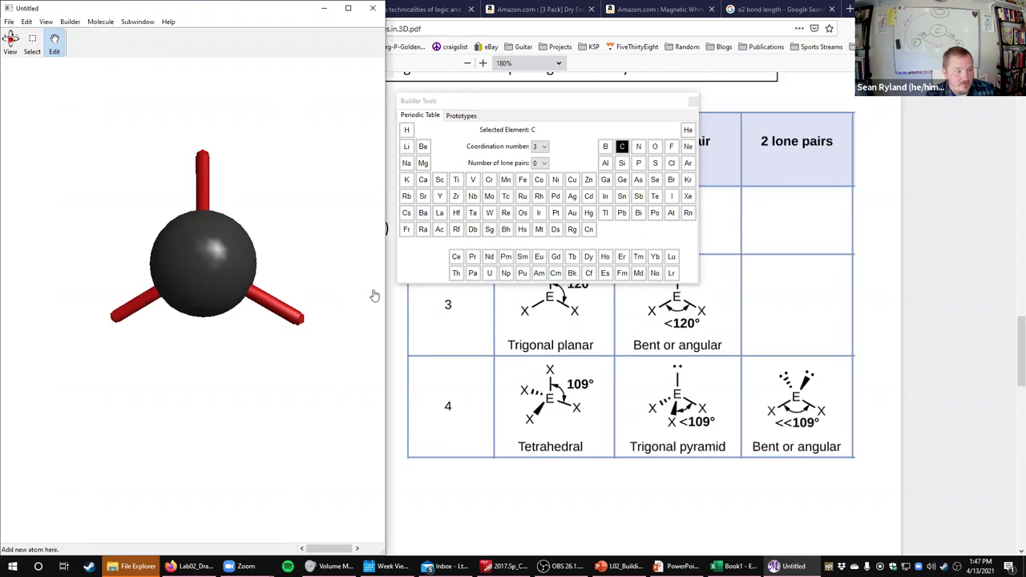
Step: Widen the molecule window and move the Builder Tools periodic table clear of it
drag(386, 290, 581, 289)
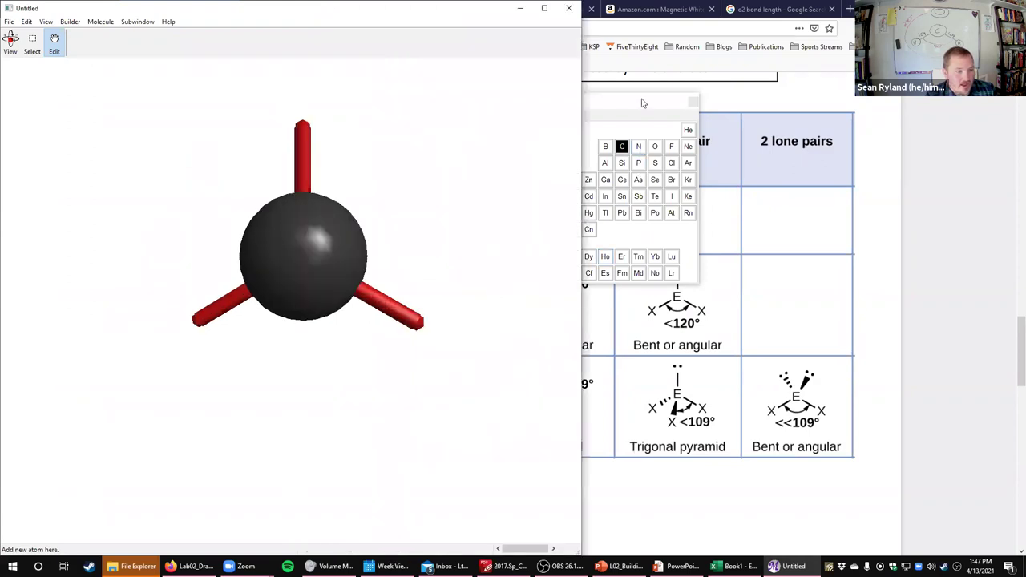
click(650, 103)
drag(877, 112, 883, 110)
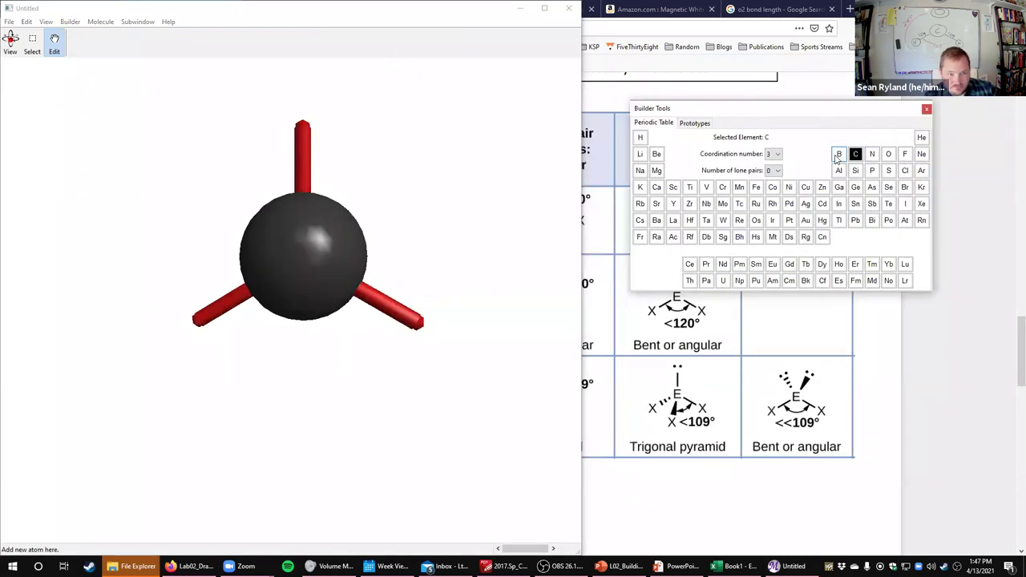
Step: Bond a hydrogen atom to each of the carbon's two lower open bonding sites
click(640, 139)
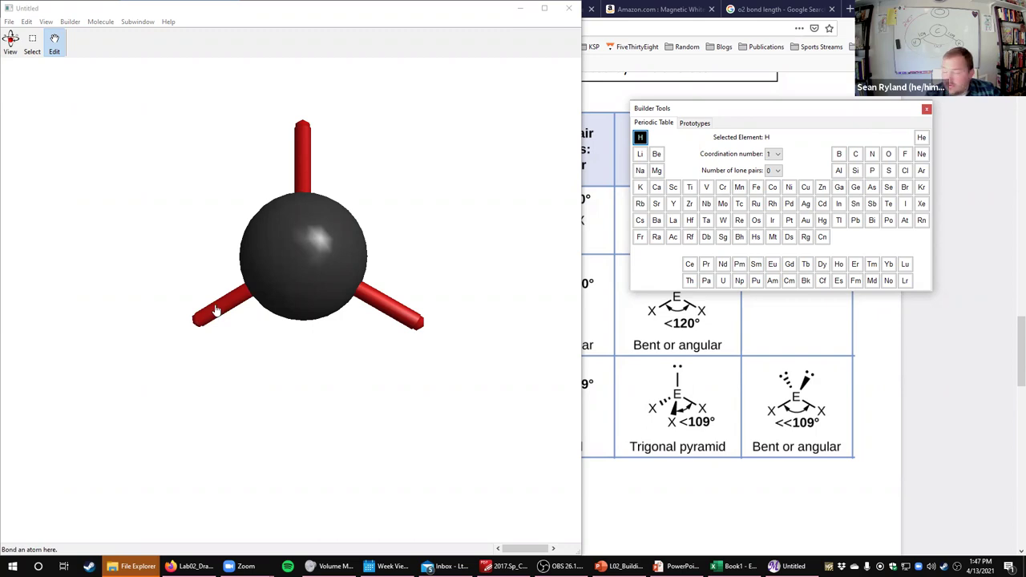
click(419, 324)
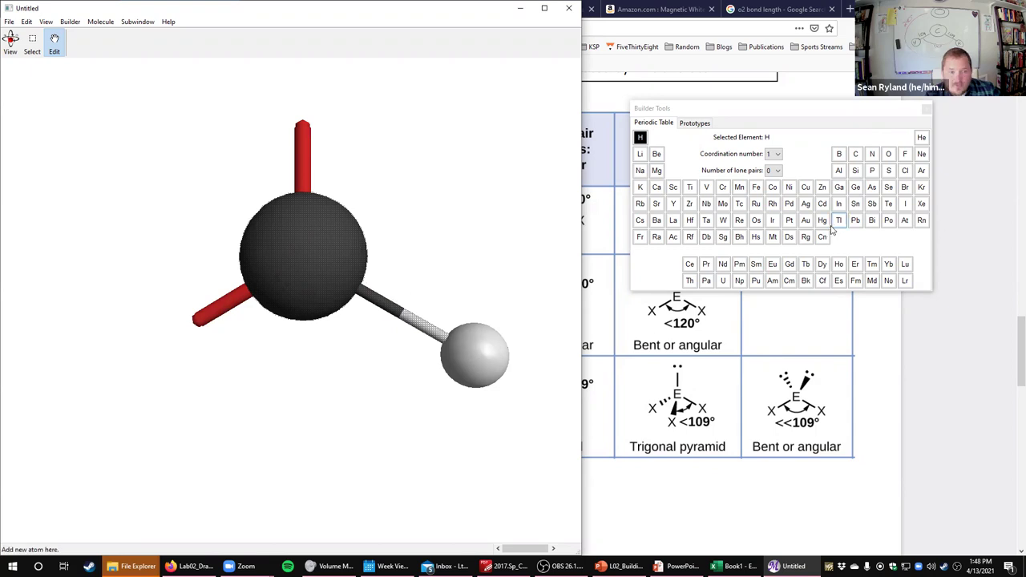
click(203, 322)
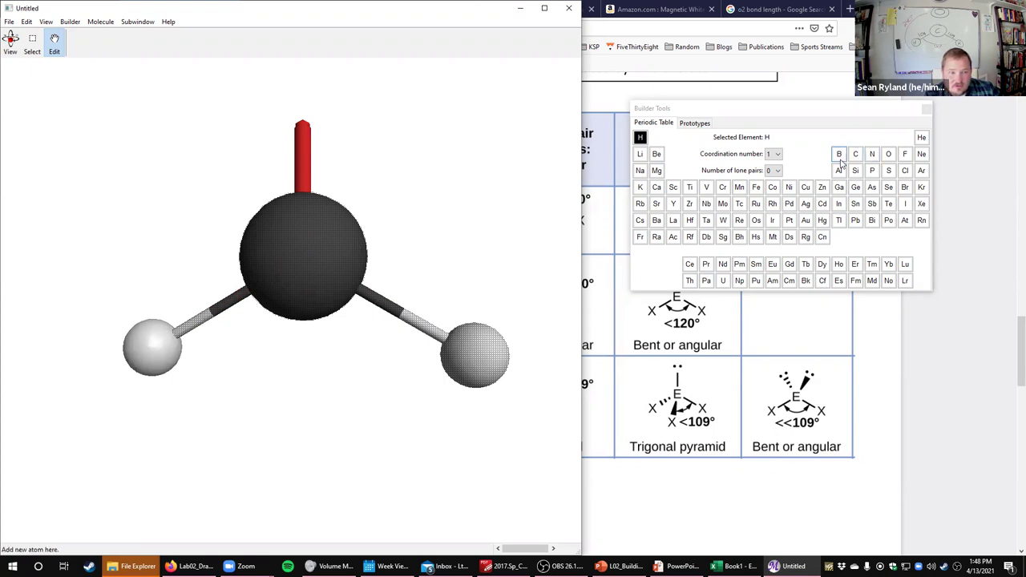
Step: Choose oxygen with coordination number 1 and bond it to the carbon's remaining upper site
click(889, 155)
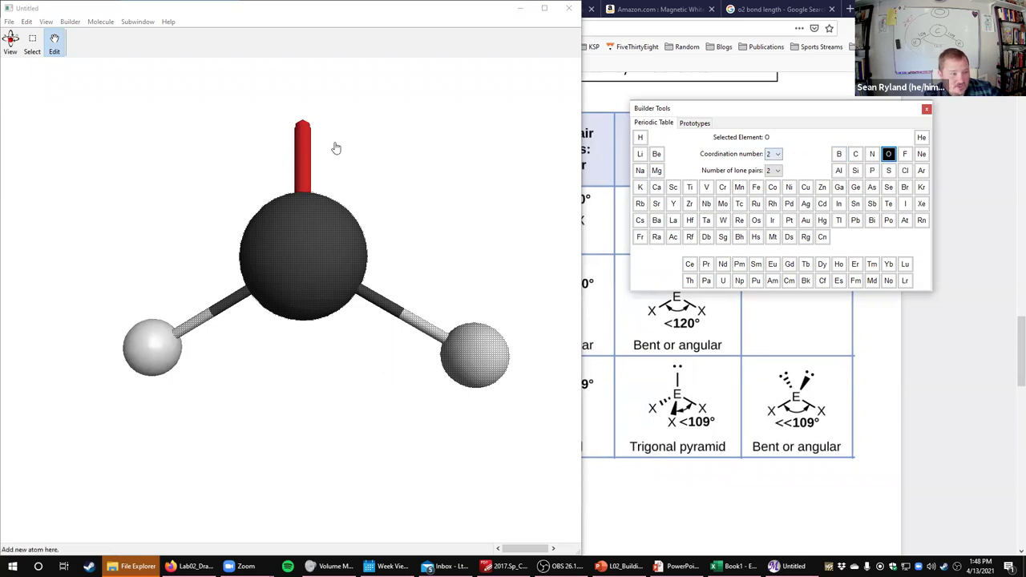
click(776, 156)
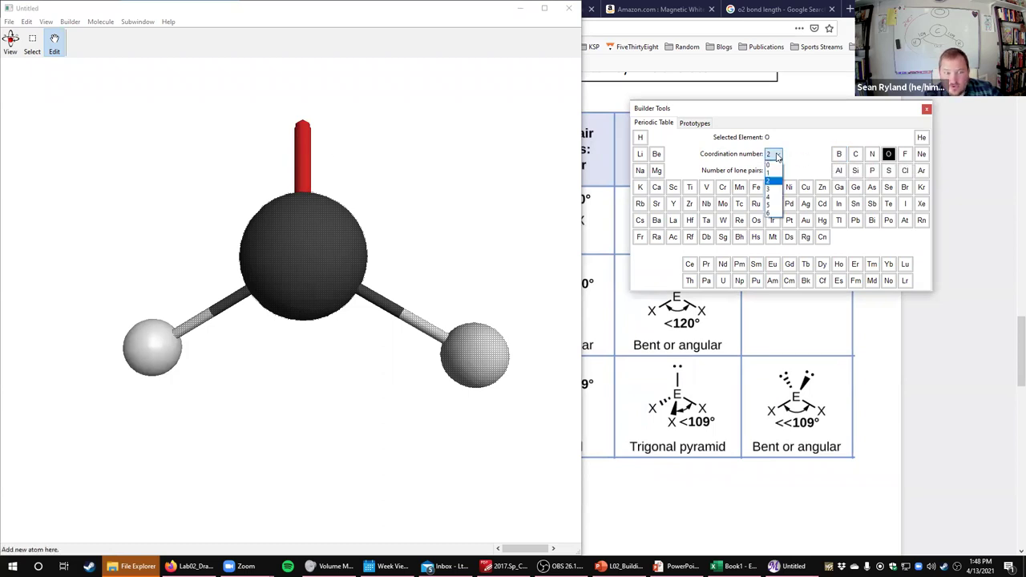
click(774, 173)
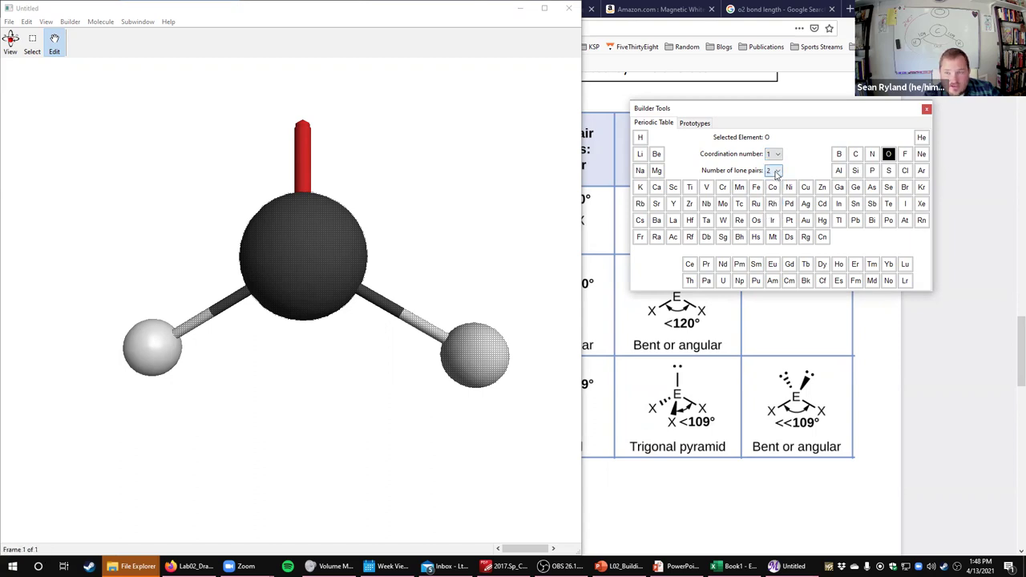
click(303, 176)
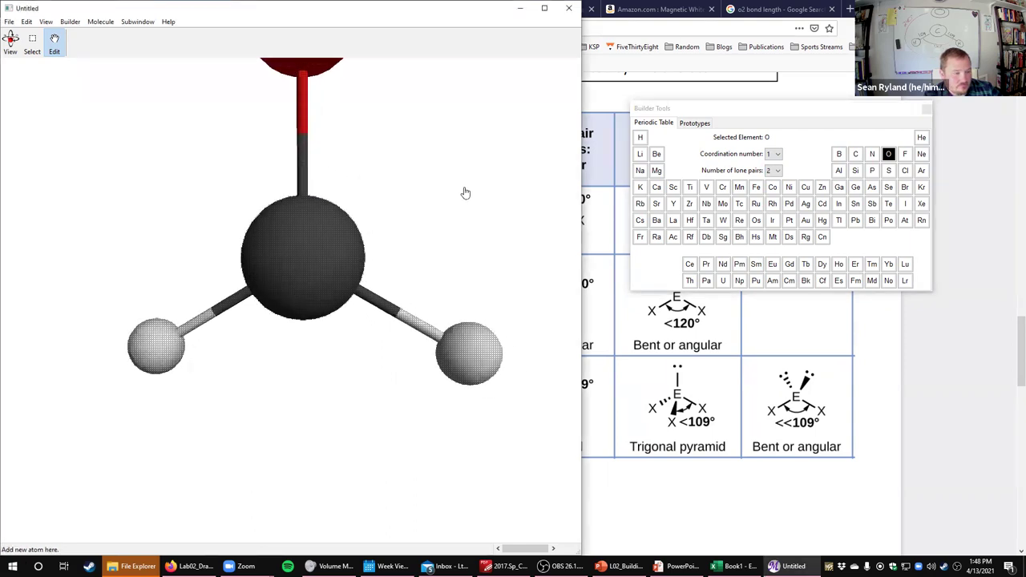
Step: Change the bond order between carbon and oxygen to a double bond
scroll(465, 217, down, 5)
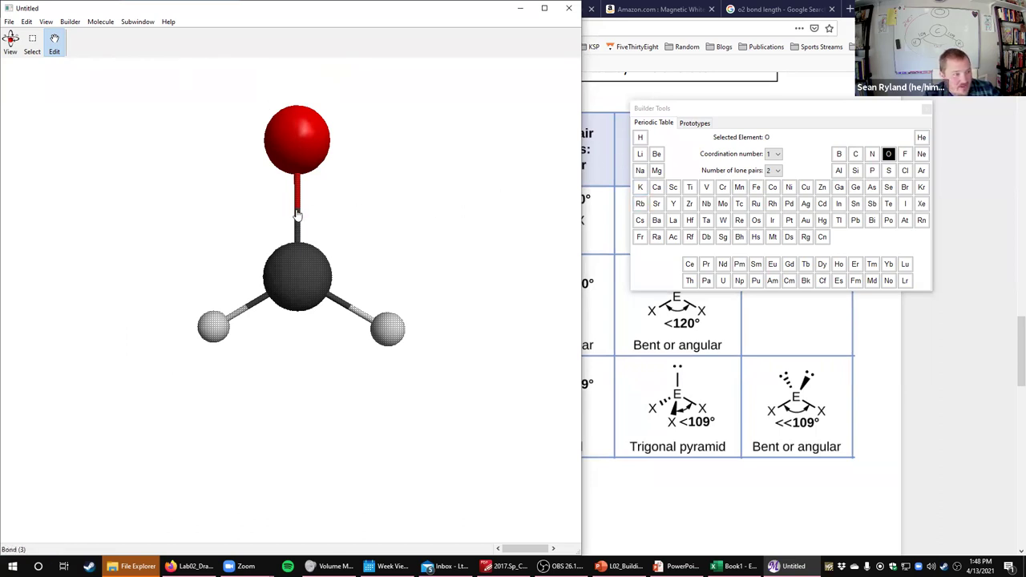
right_click(296, 214)
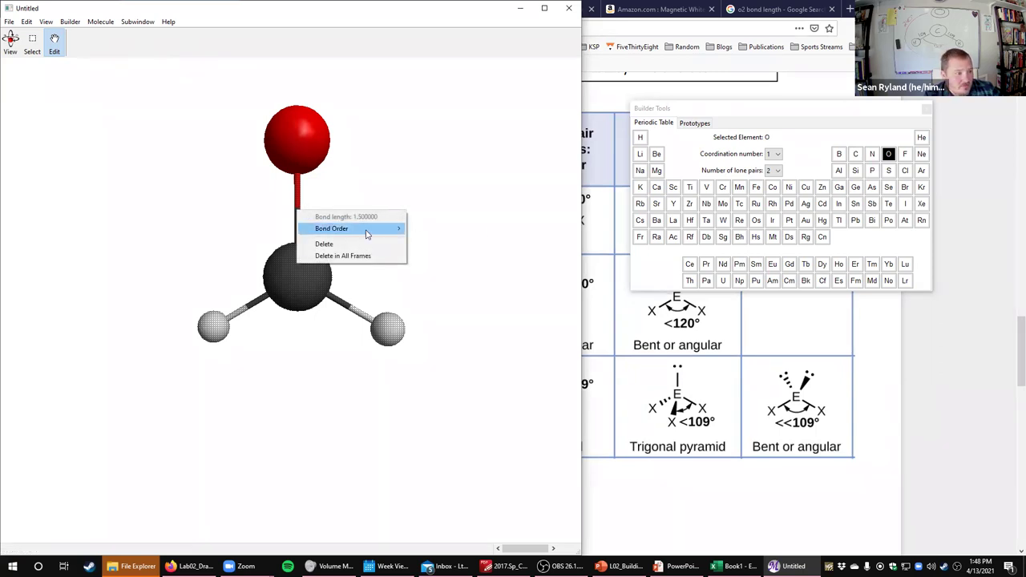
mouse_move(366, 233)
click(462, 253)
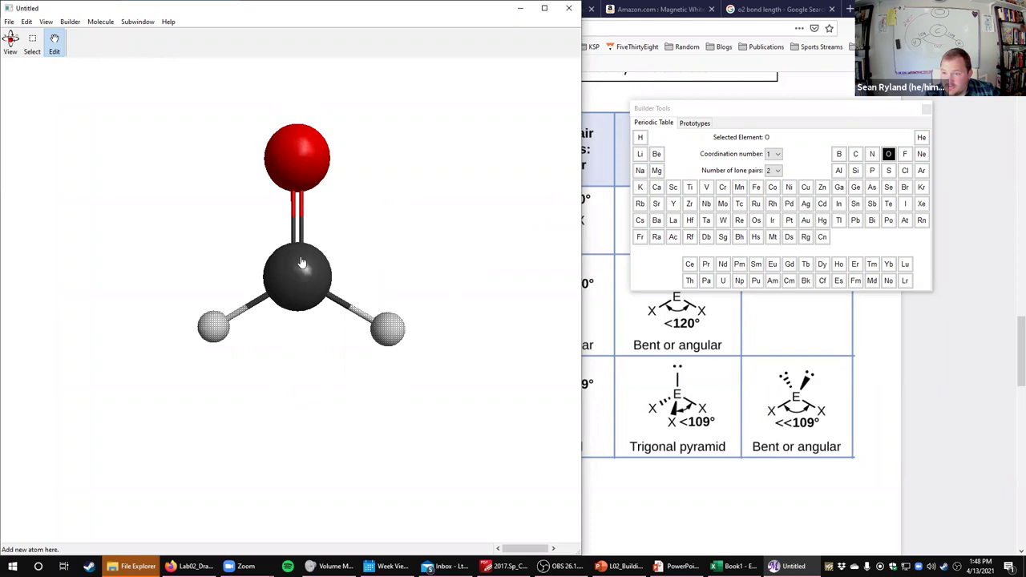
Step: Open the Coordinates window, show the molecule as a Z-Matrix and select the second hydrogen's row to identify that atom
click(122, 24)
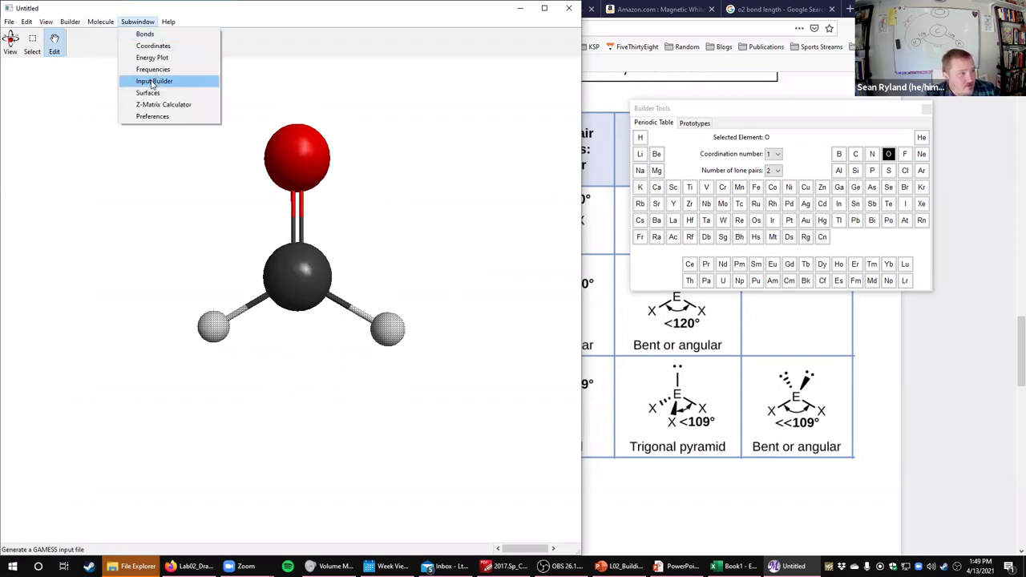
click(178, 46)
click(745, 256)
click(745, 277)
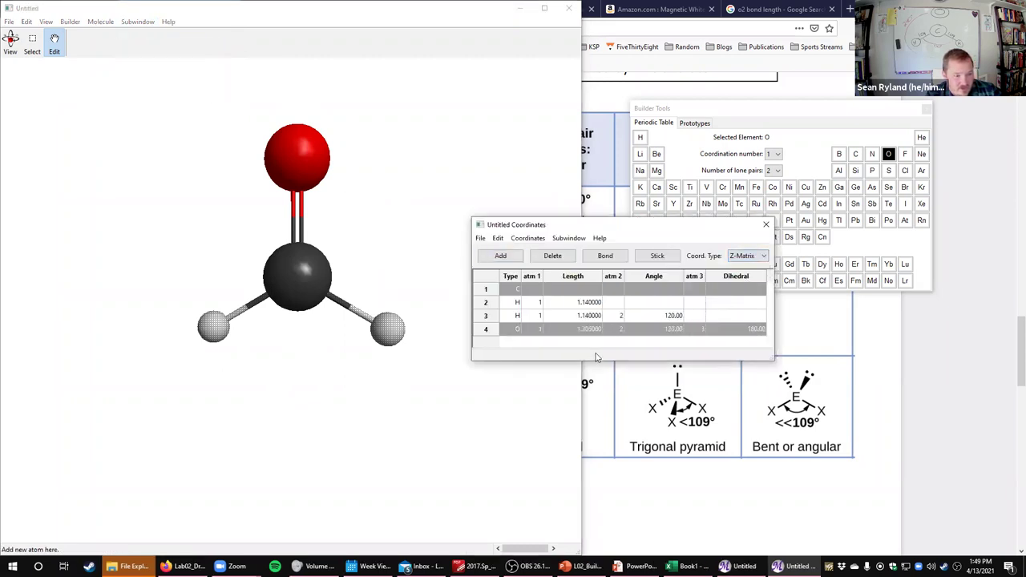
click(605, 348)
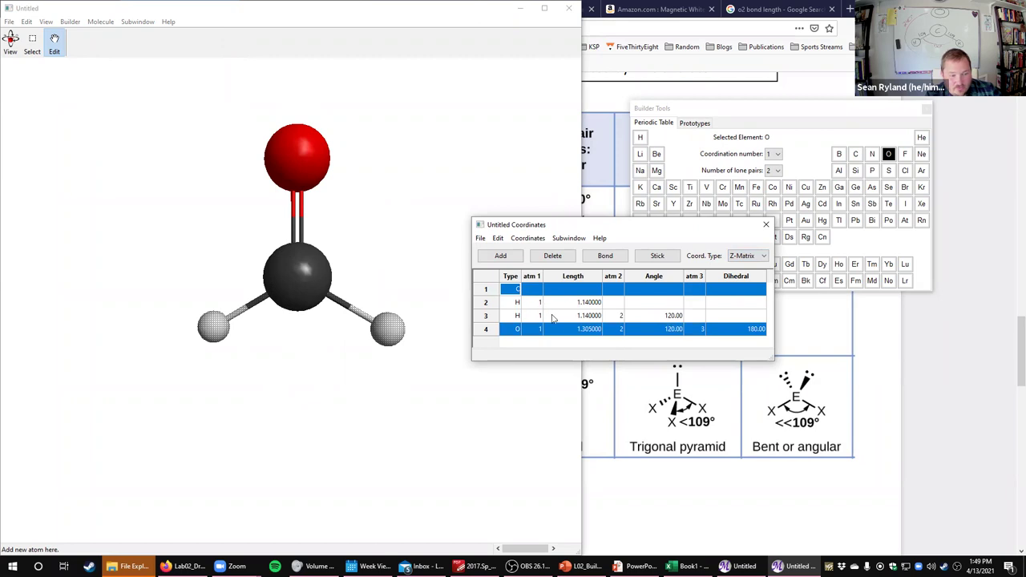
click(518, 317)
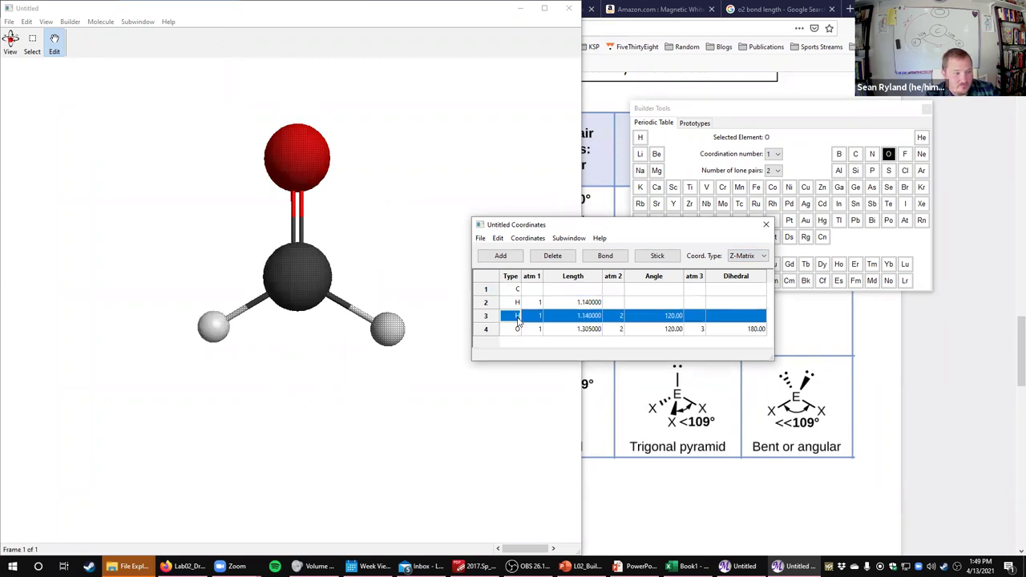
Step: Set the oxygen's angle to 240 and its dihedral to 0 in the Z-matrix
double_click(663, 332)
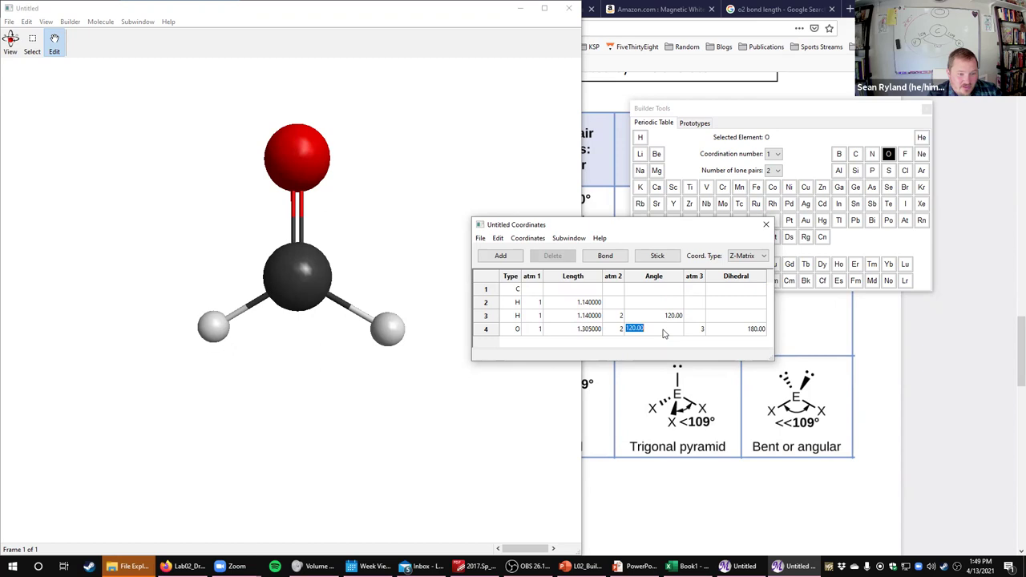
text(240)
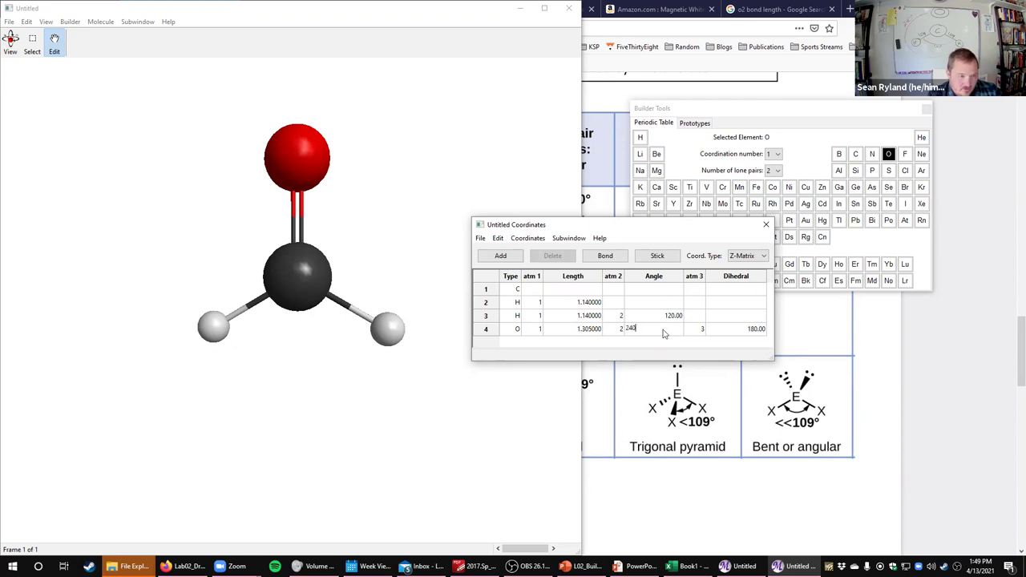
key(Return)
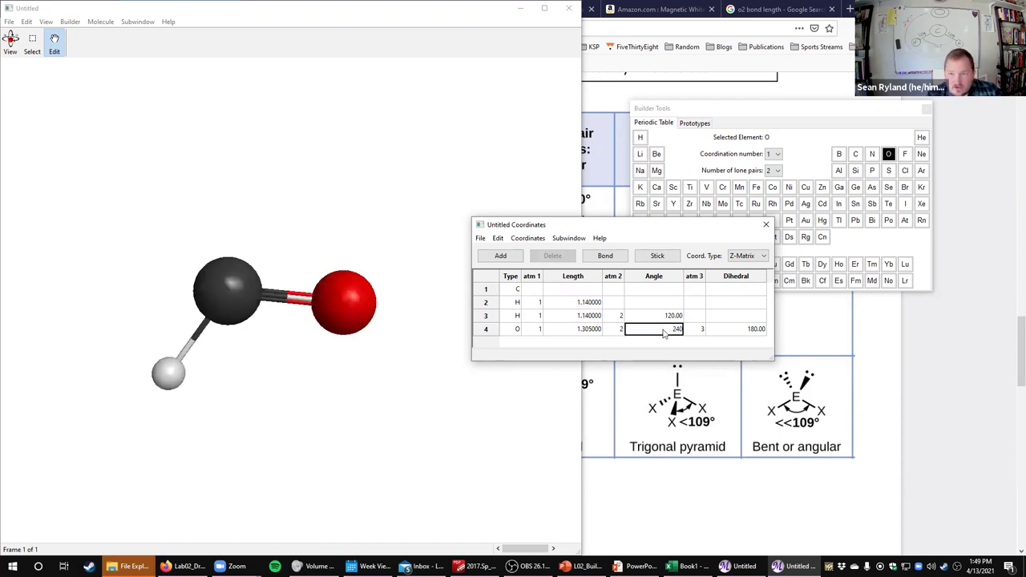
click(751, 331)
click(750, 331)
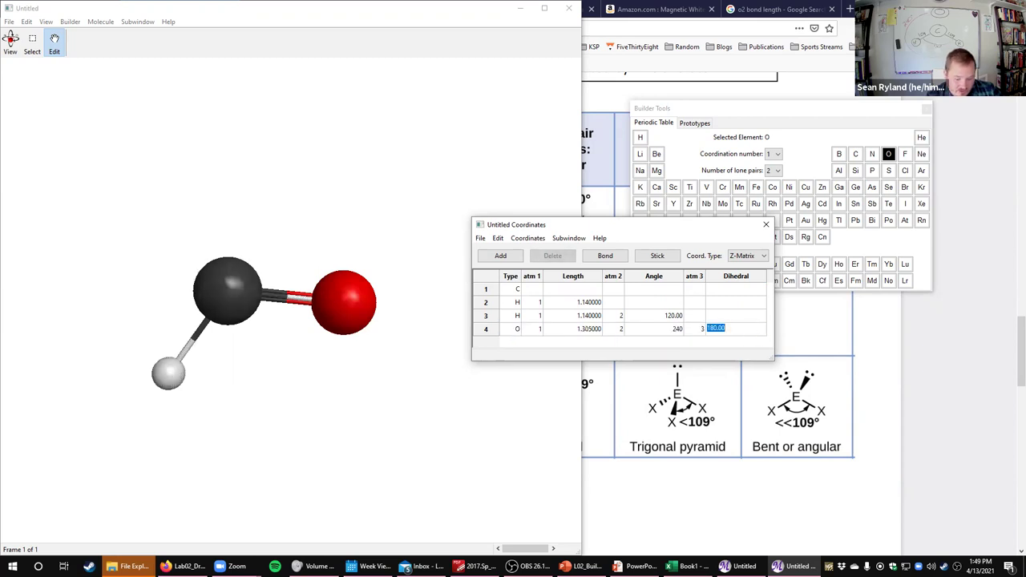
text(0)
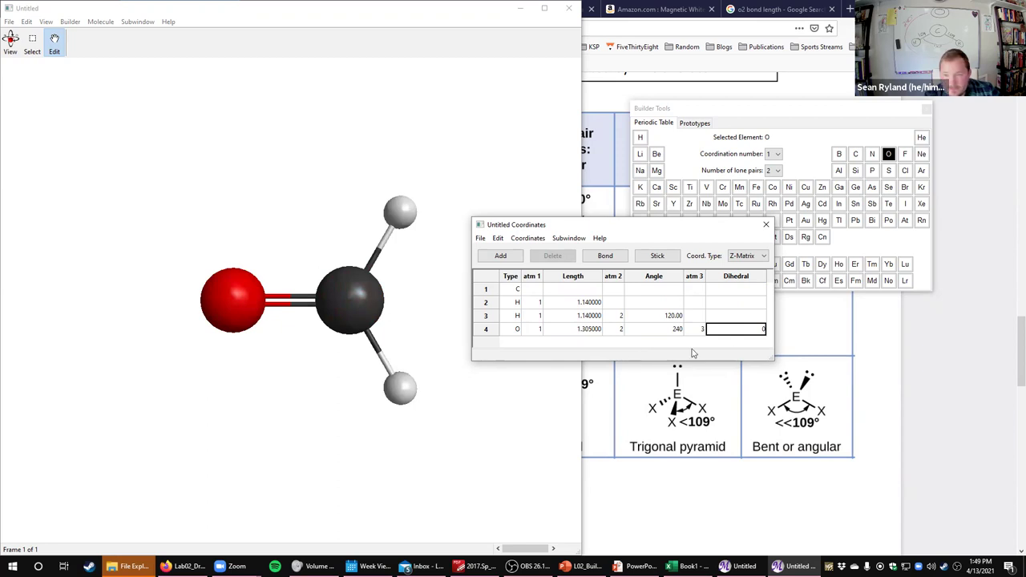
Step: Bring up the Z-matrix in Excel, return to wxMacMolPlt and examine the molecule from different angles beside the sheet
click(688, 566)
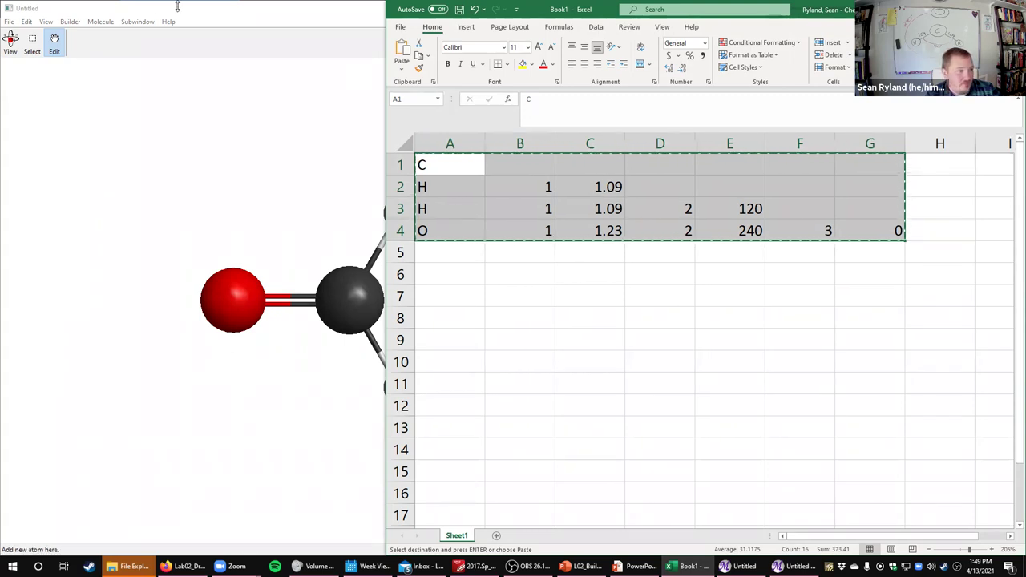
click(365, 249)
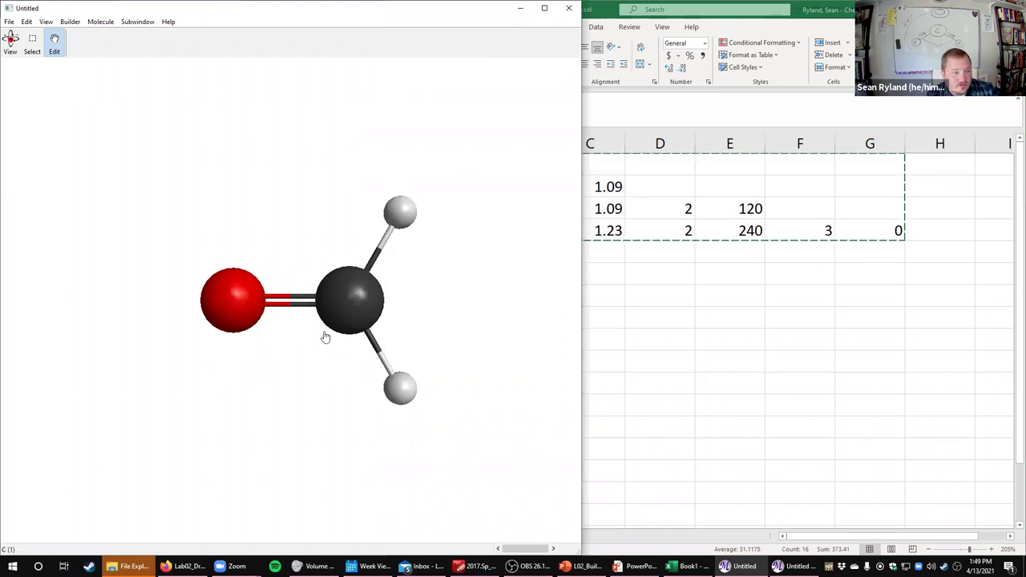
drag(299, 454, 337, 433)
drag(428, 262, 515, 430)
drag(296, 201, 429, 413)
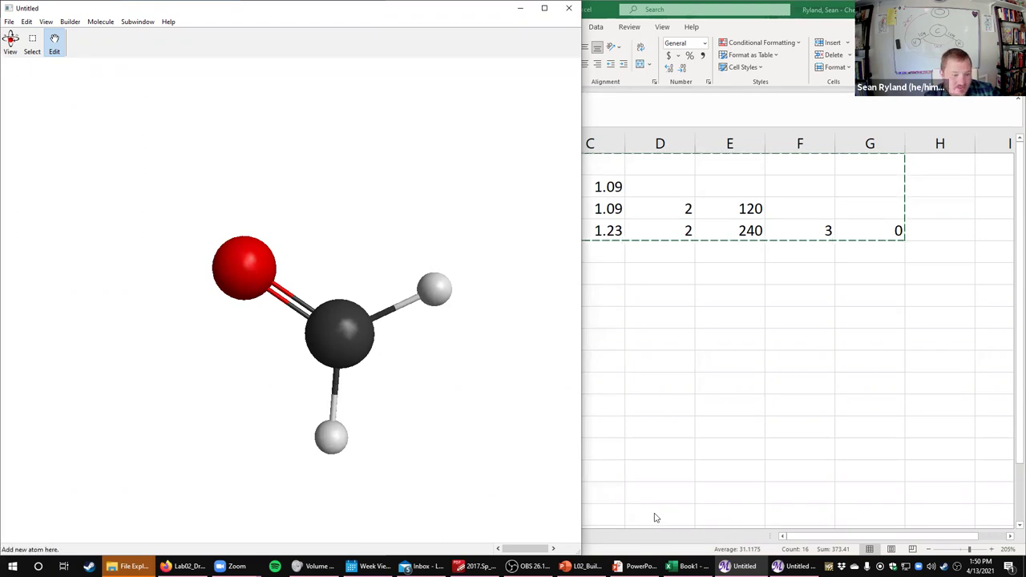
Step: Bring up the Coordinates window and review the Z-matrix angles, dihedral and bond lengths against the Excel sheet
click(796, 566)
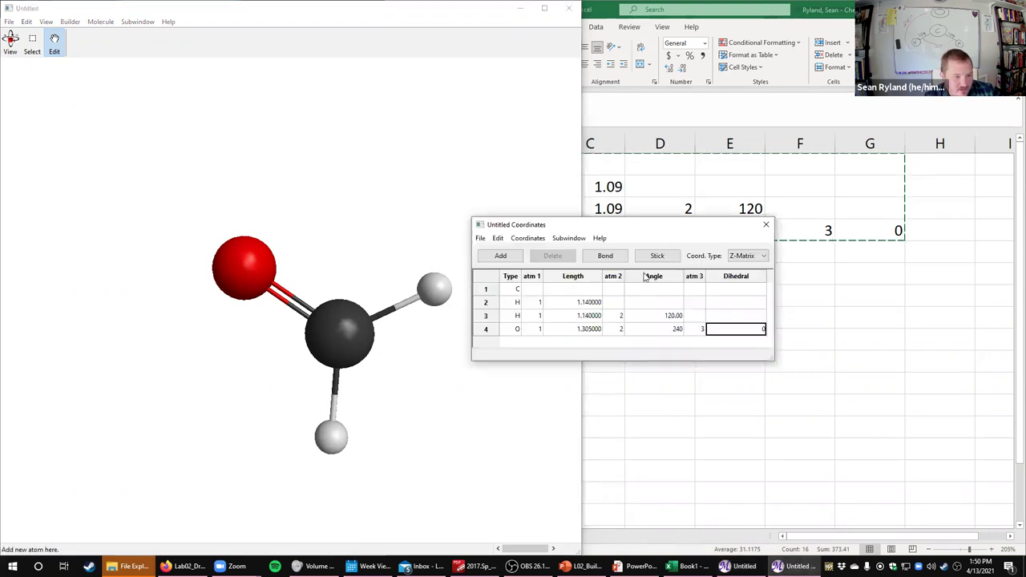
click(619, 305)
click(670, 316)
click(664, 318)
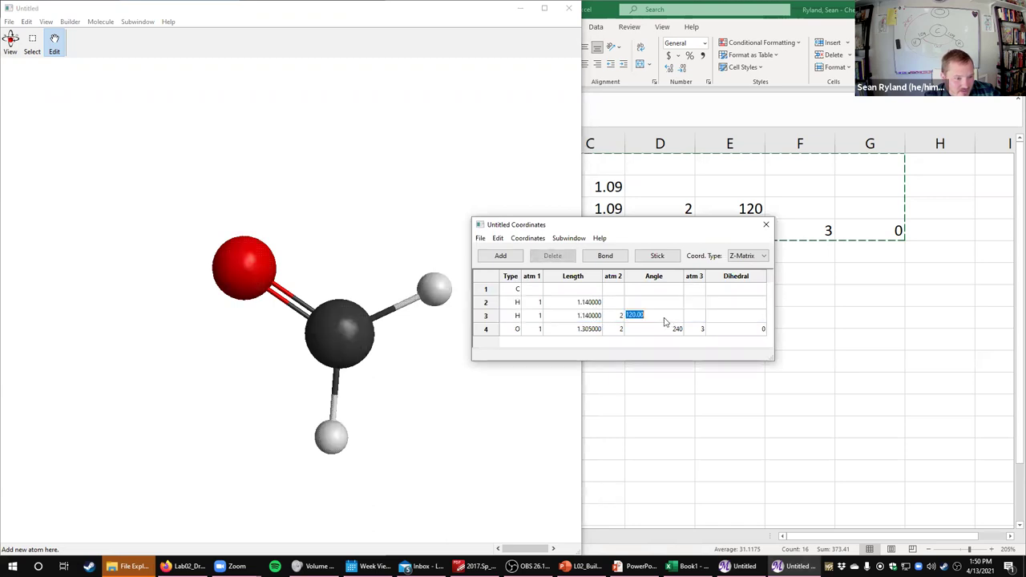
double_click(650, 333)
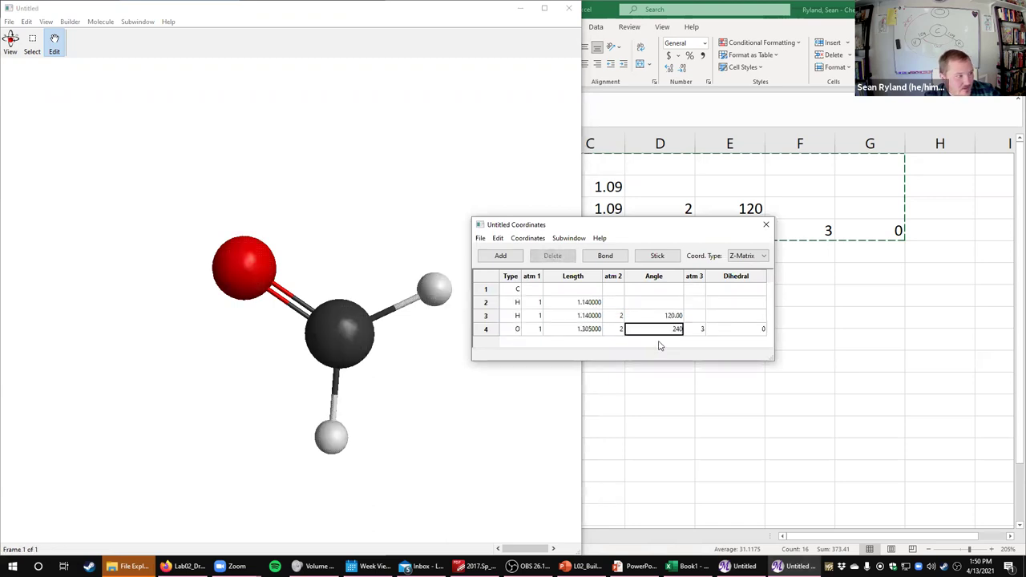
click(716, 335)
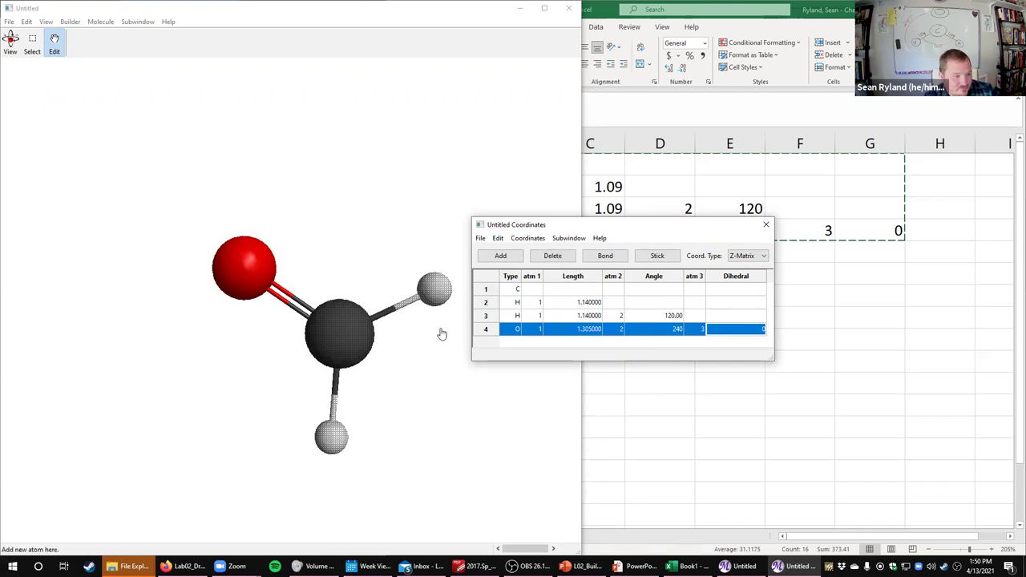
double_click(566, 335)
click(583, 337)
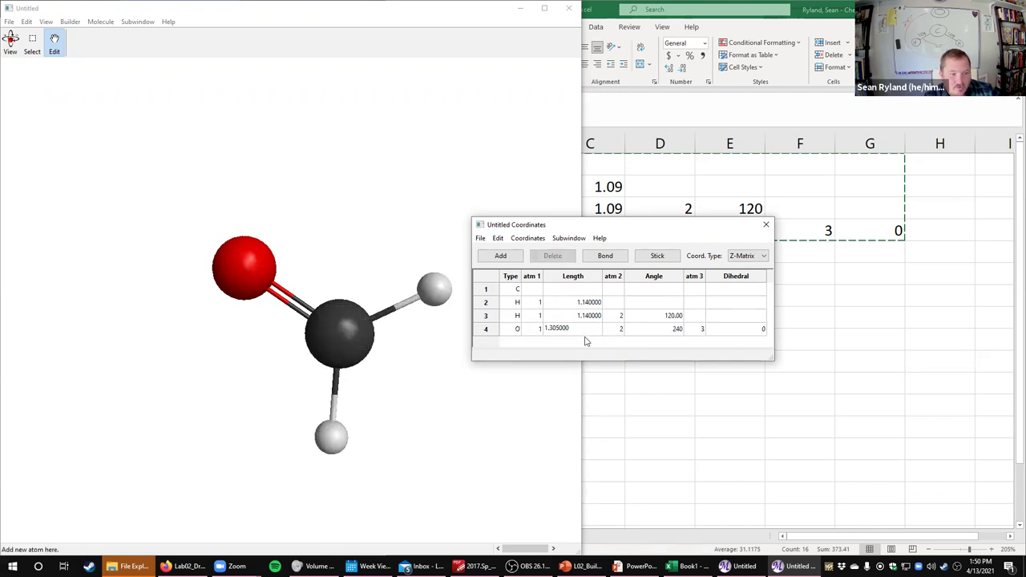
Step: Set the bond lengths of both hydrogens to 1.09 in the Z-matrix
double_click(591, 305)
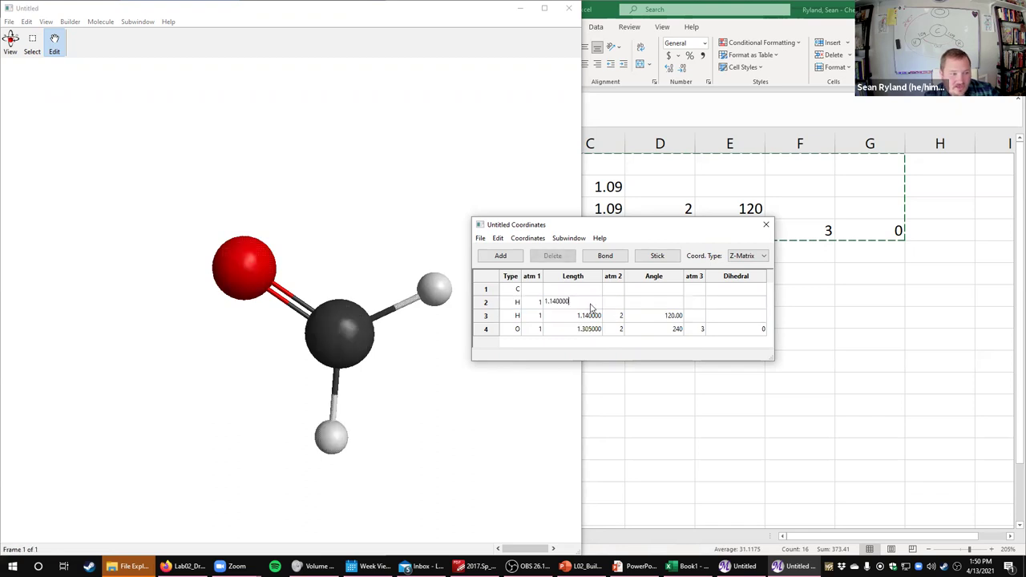
text(1.09)
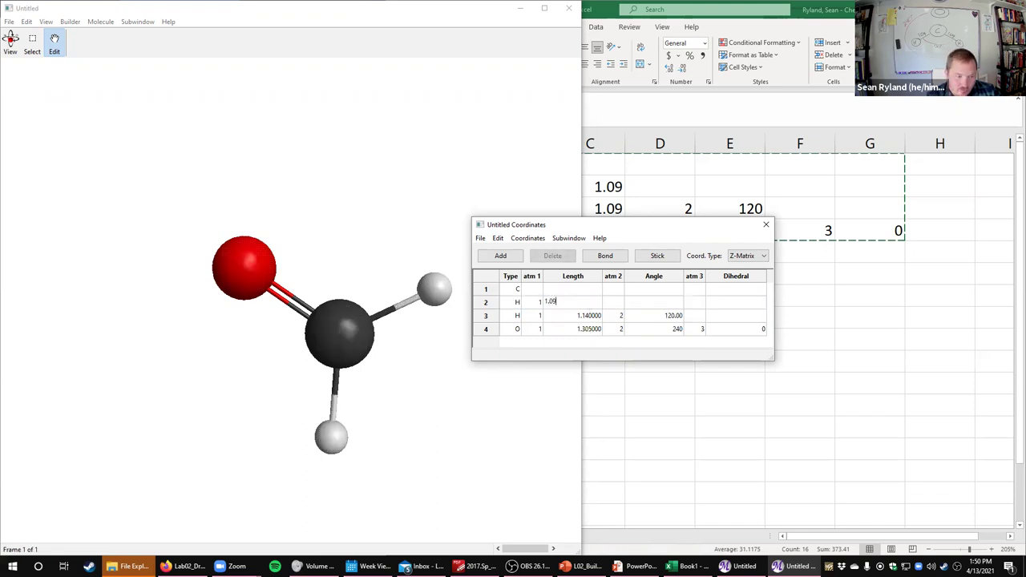
double_click(601, 320)
text(1.09)
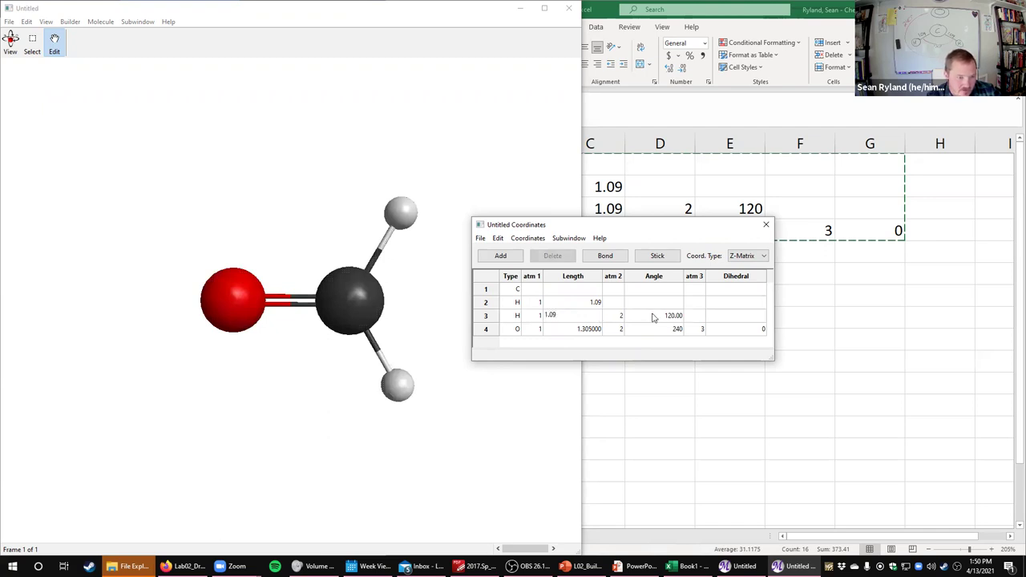
click(651, 318)
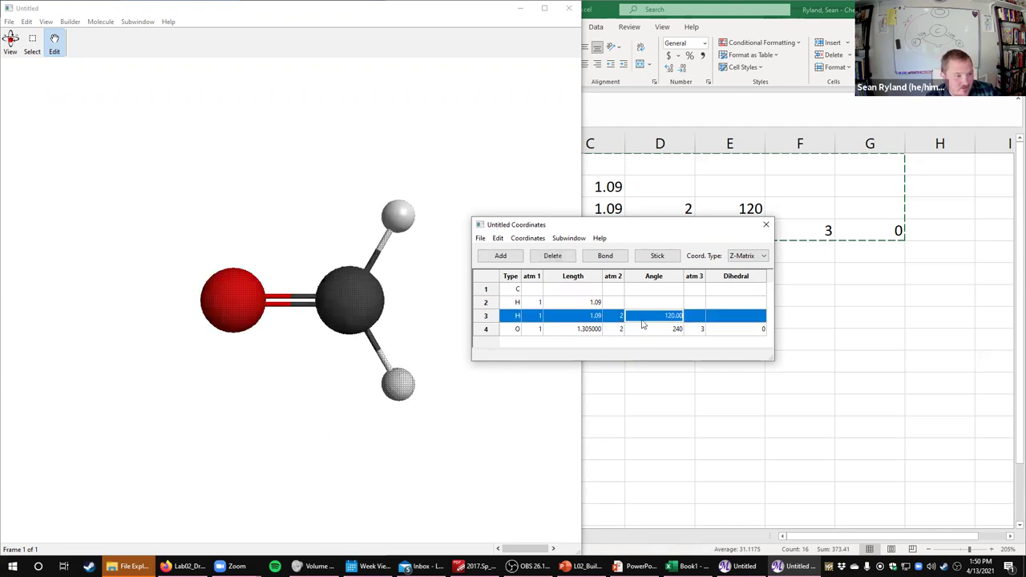
Step: Set the oxygen's bond length to 1.23 in the Z-matrix, moving the Coordinates window to uncover the Excel values
double_click(574, 335)
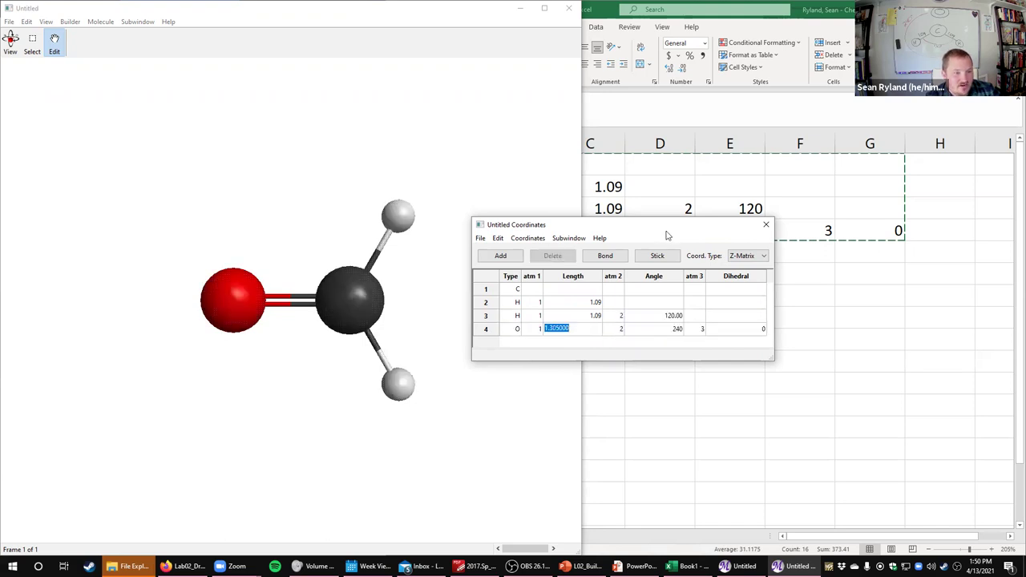
drag(666, 234, 689, 326)
text(1.23)
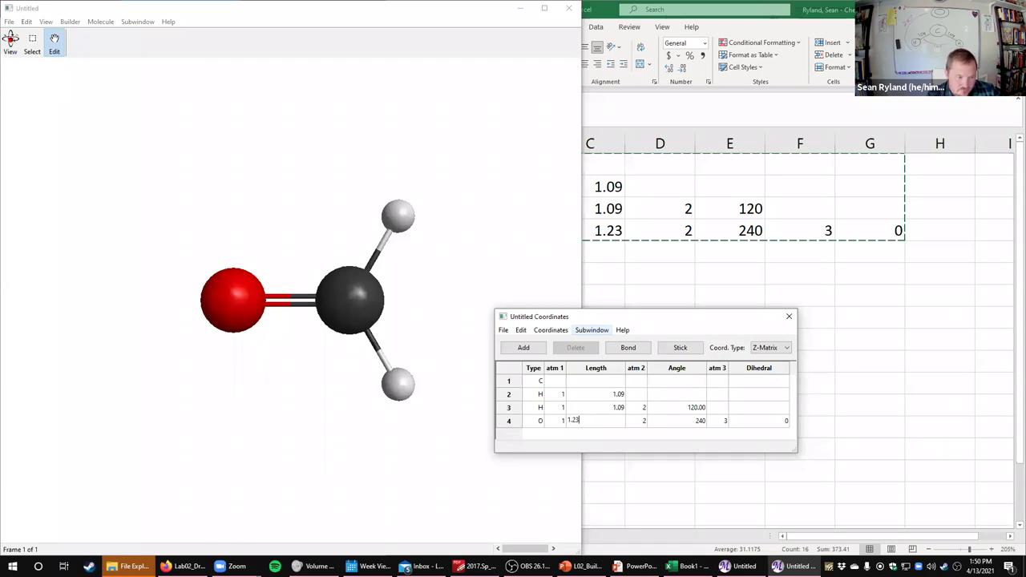
key(Return)
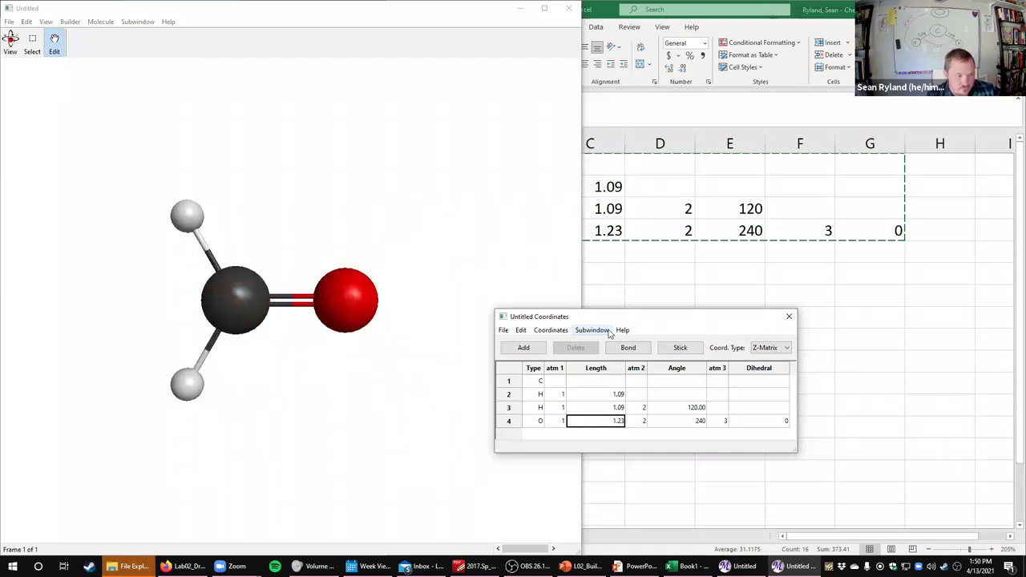
Step: Rotate the molecule to examine its geometry and place the Coordinates window clear of the model, over the spreadsheet
click(404, 321)
drag(403, 321, 6, 344)
click(702, 322)
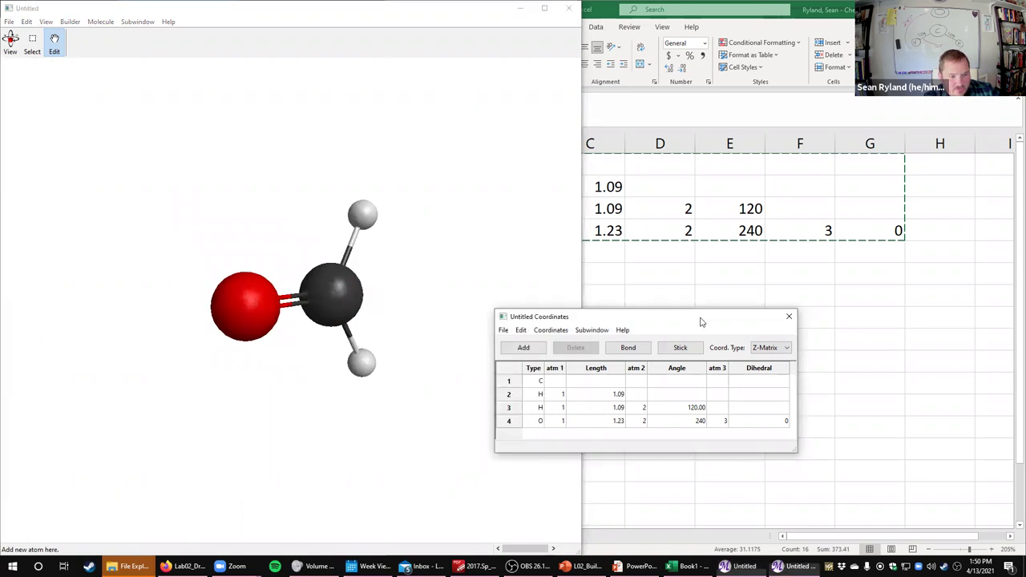
drag(701, 322, 824, 277)
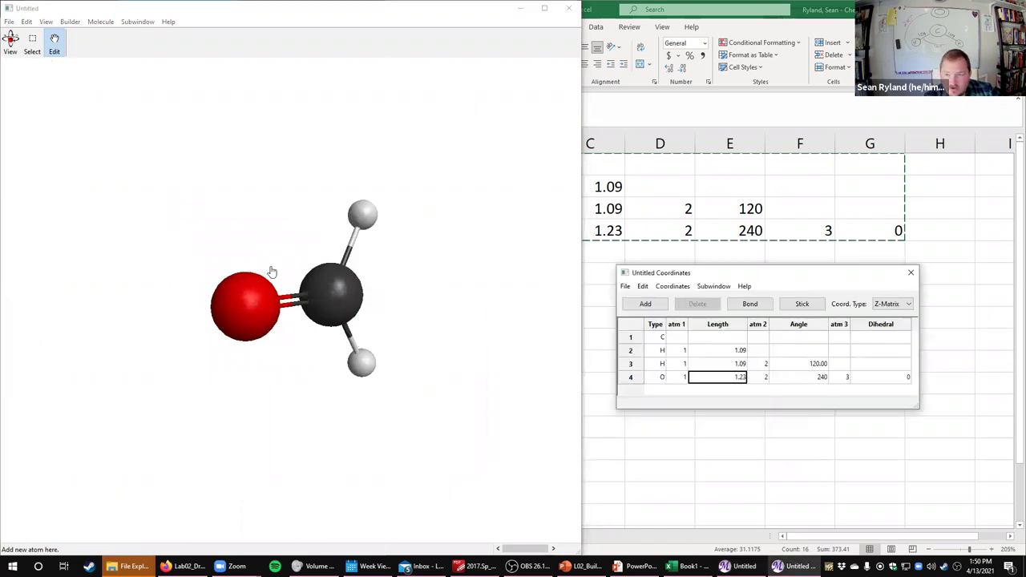
drag(325, 321, 280, 321)
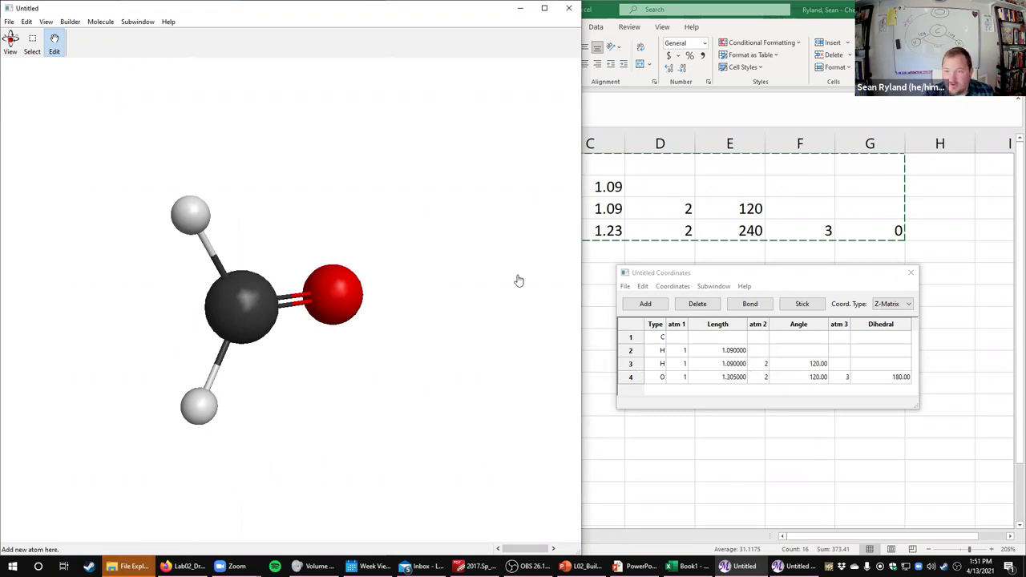
Step: Add an extra oxygen atom between the upper hydrogen and the existing oxygen, then undo that addition
click(268, 238)
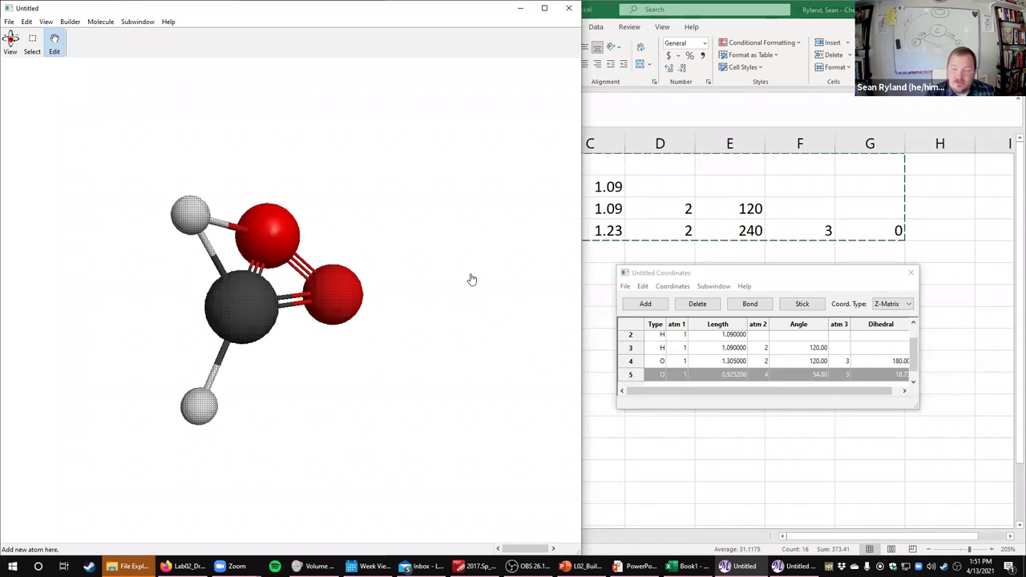
key(ctrl+z)
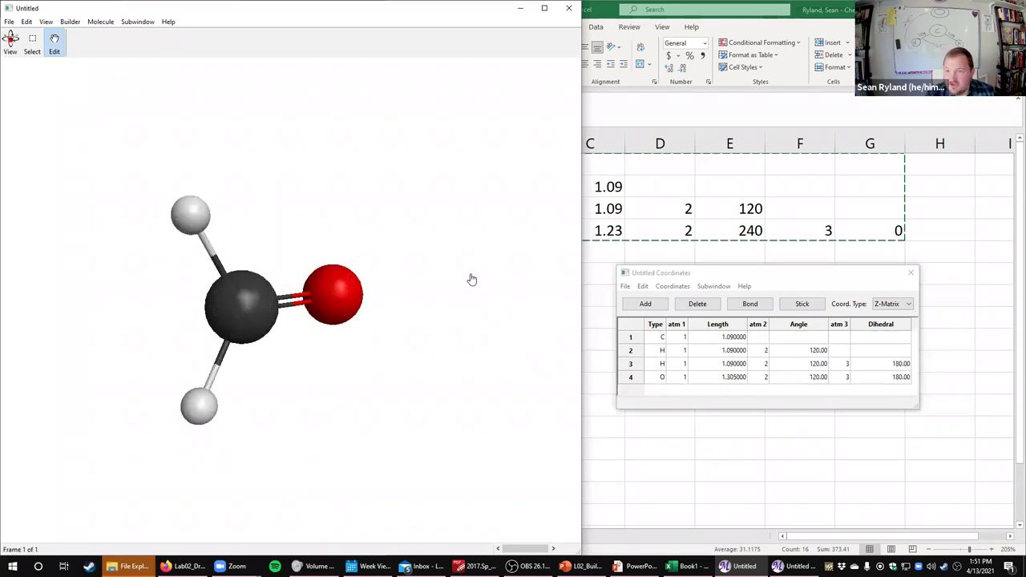
drag(449, 297, 164, 307)
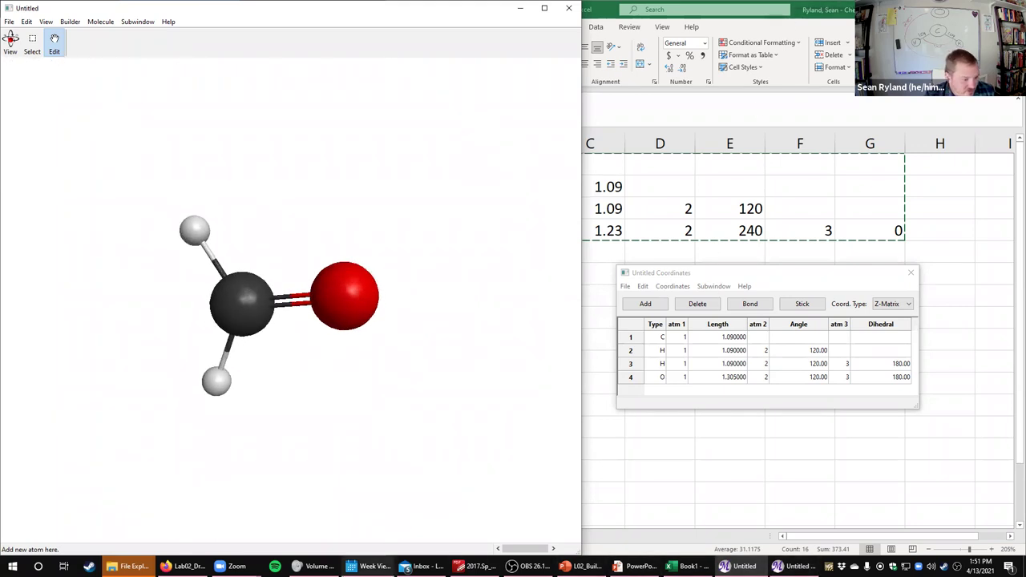
Step: Switch to the Lab02 handout PDF in Firefox and examine the Z-matrix figure, the geometry and bond length tables, and the instructions
click(184, 566)
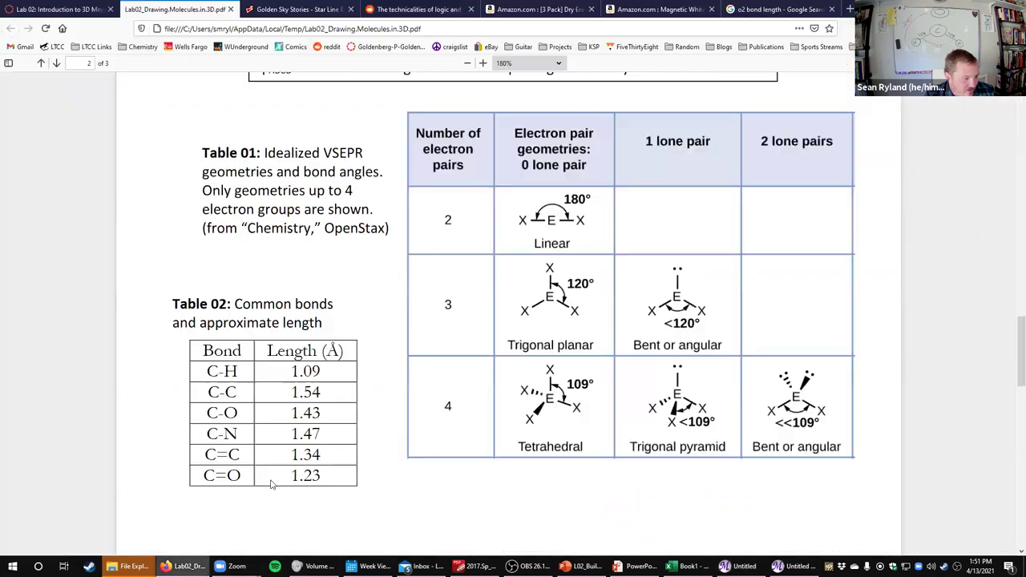
ctrl+scroll(550, 335, down, 3)
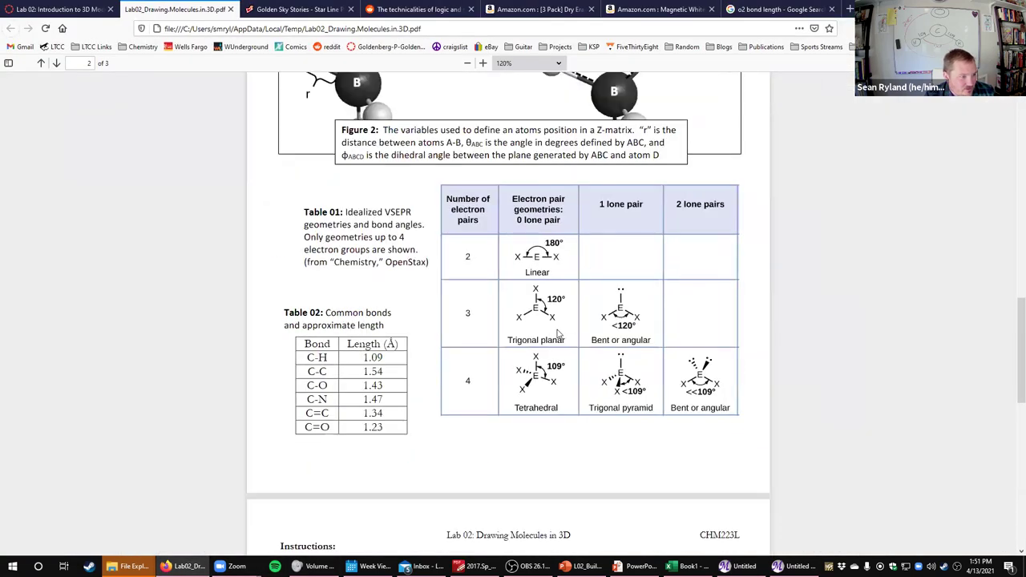
scroll(572, 347, up, 4)
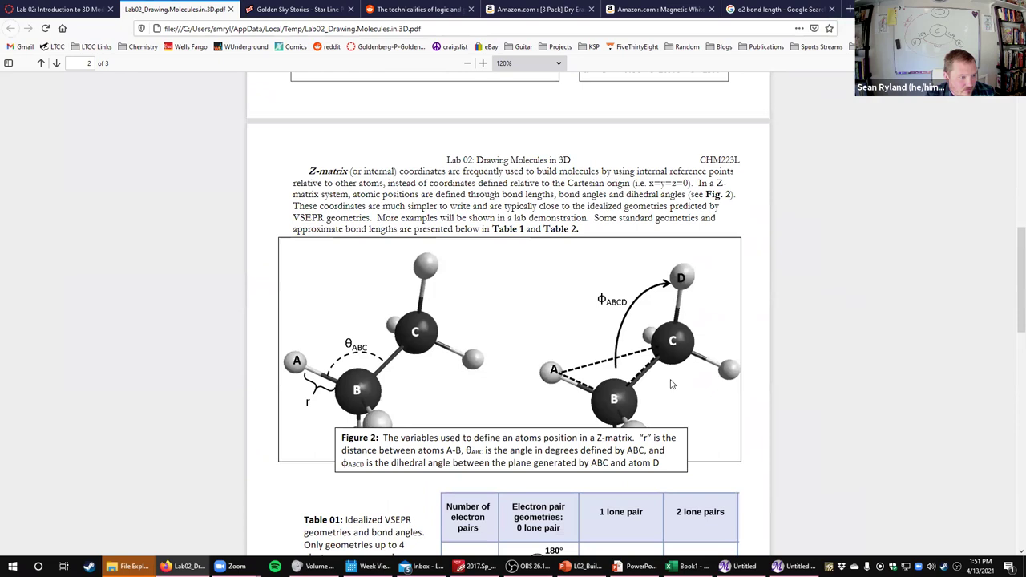
scroll(672, 385, down, 10)
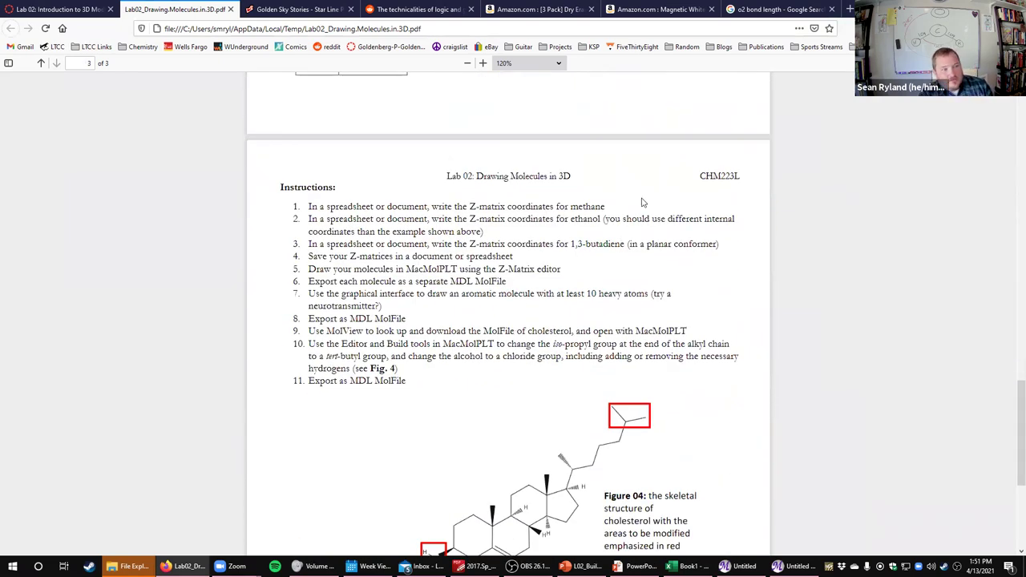
scroll(612, 266, down, 2)
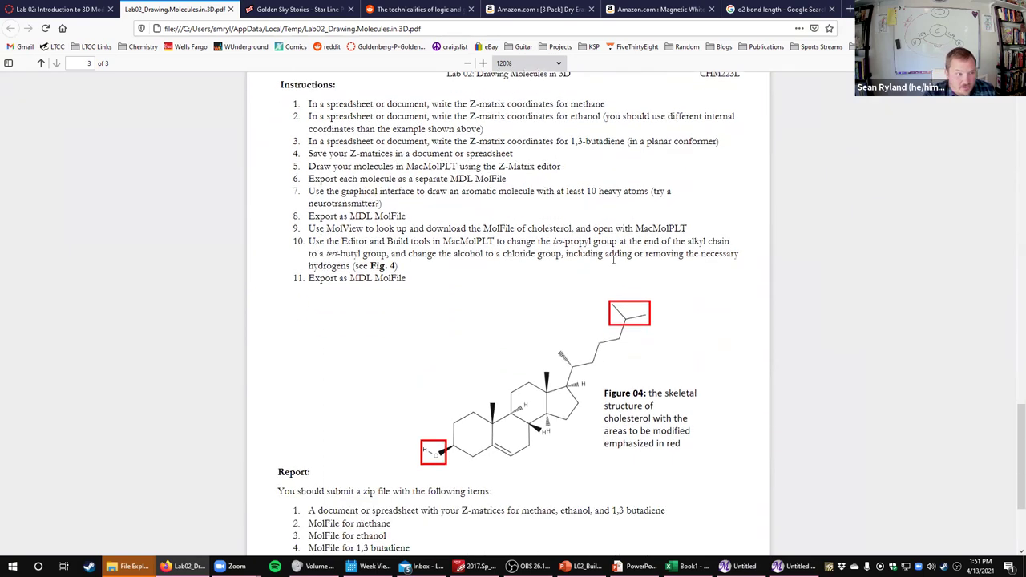
scroll(612, 261, up, 1)
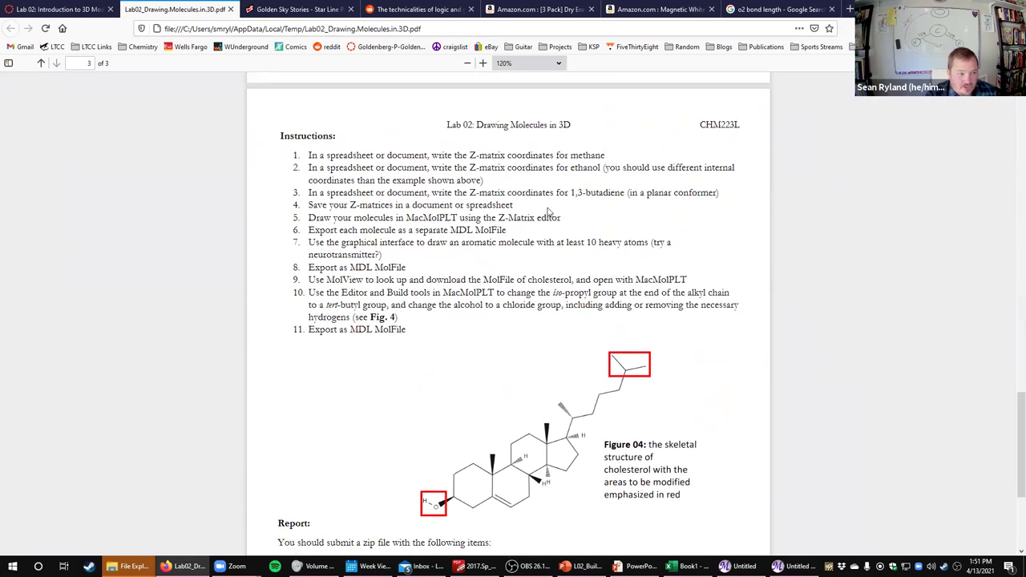
ctrl+scroll(549, 211, up, 4)
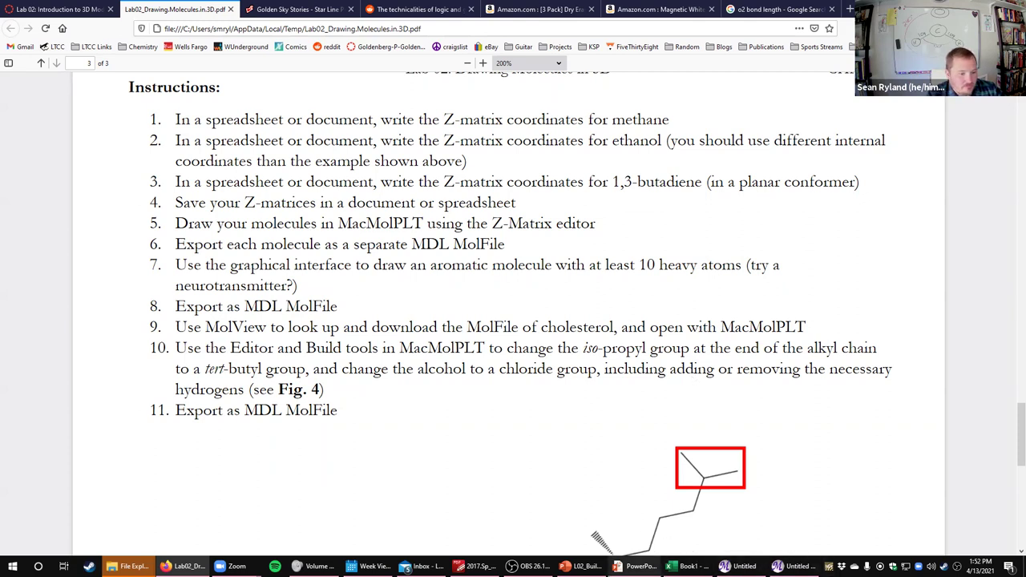
Step: Return to wxMacMolPlt and create a new empty molecule window filling the left half of the screen
click(737, 566)
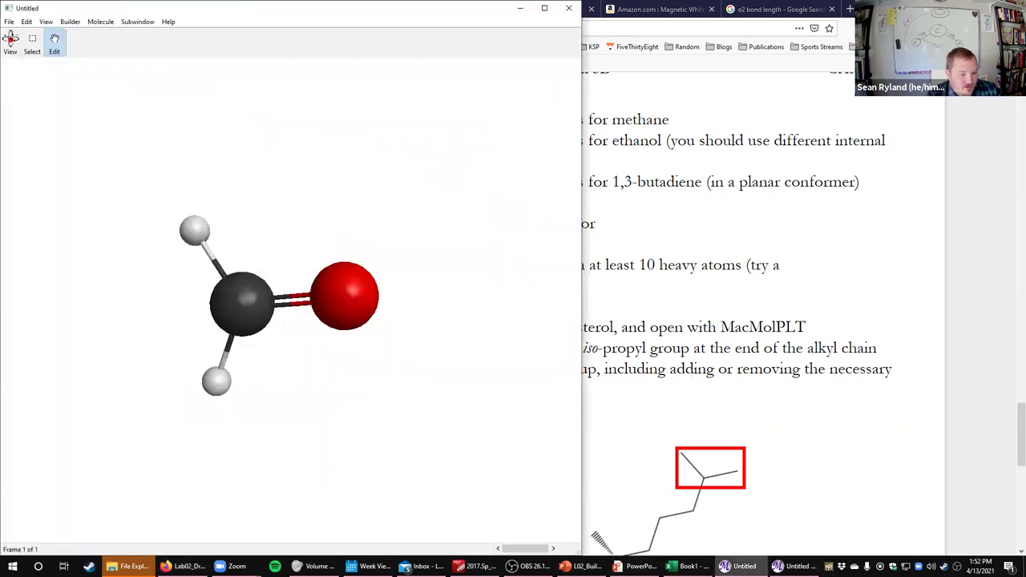
click(9, 22)
click(24, 32)
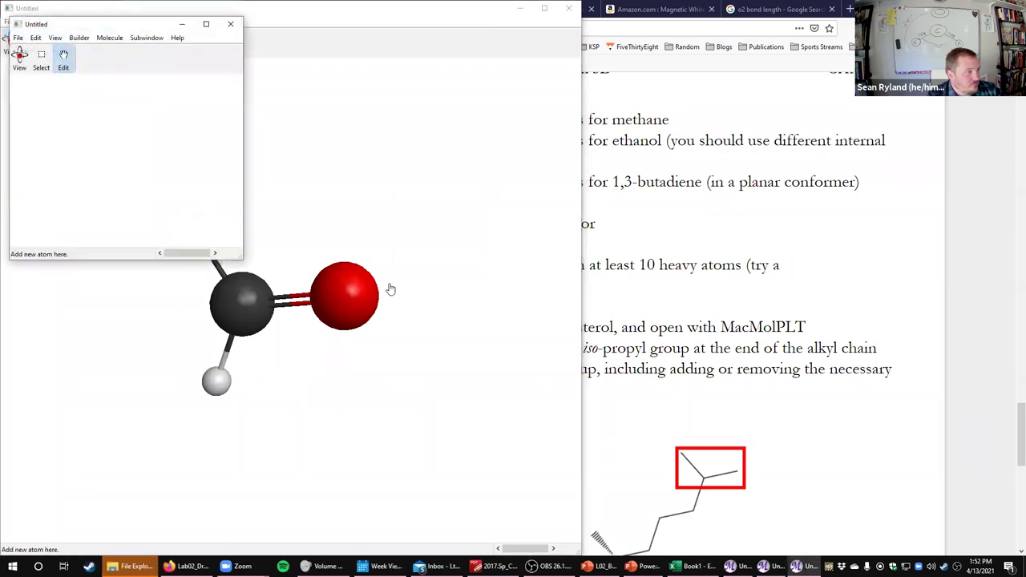
key(super+Left)
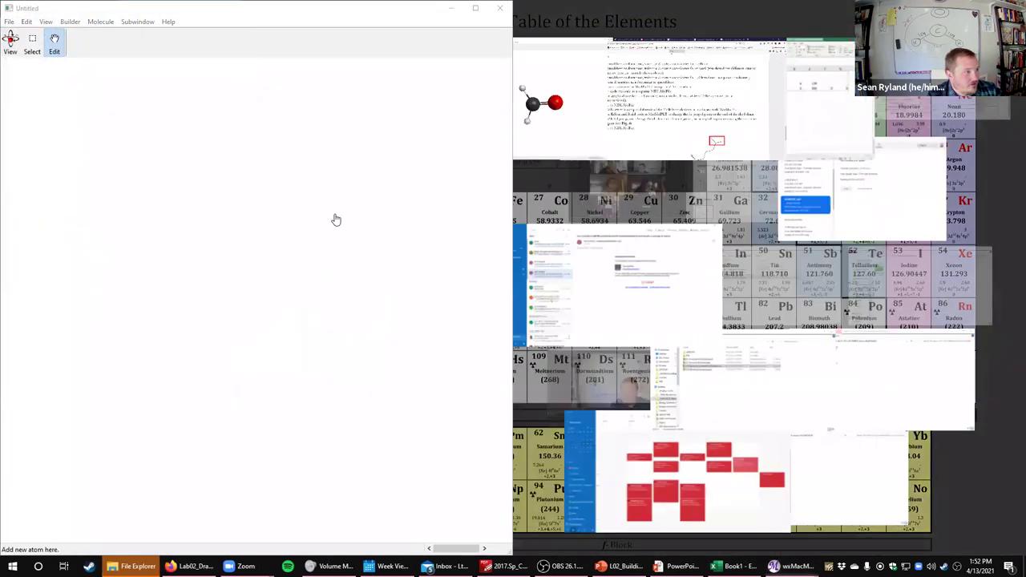
click(527, 184)
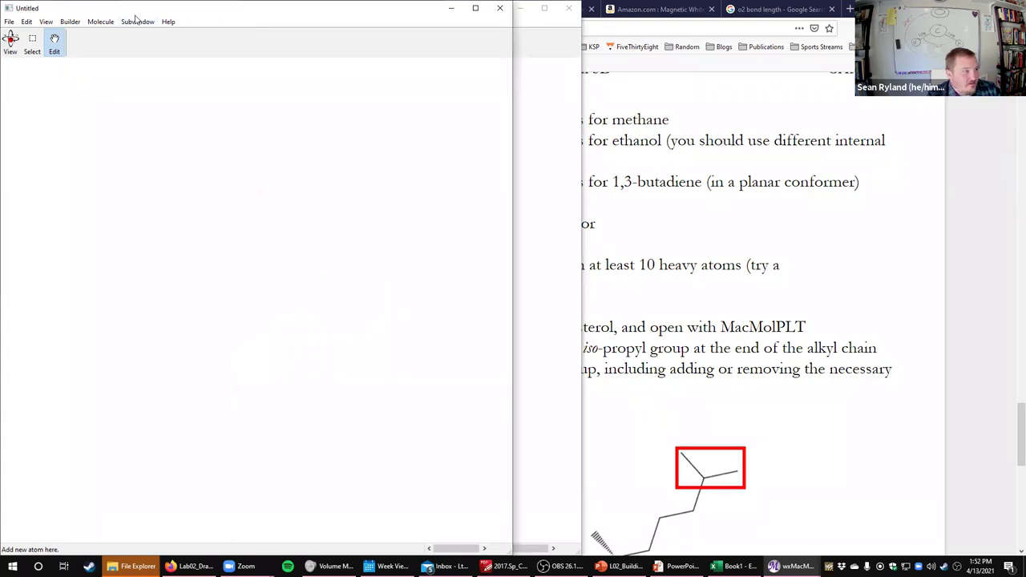
Step: Open the new molecule's Coordinates window beside the model and add a first atom of type N
click(137, 22)
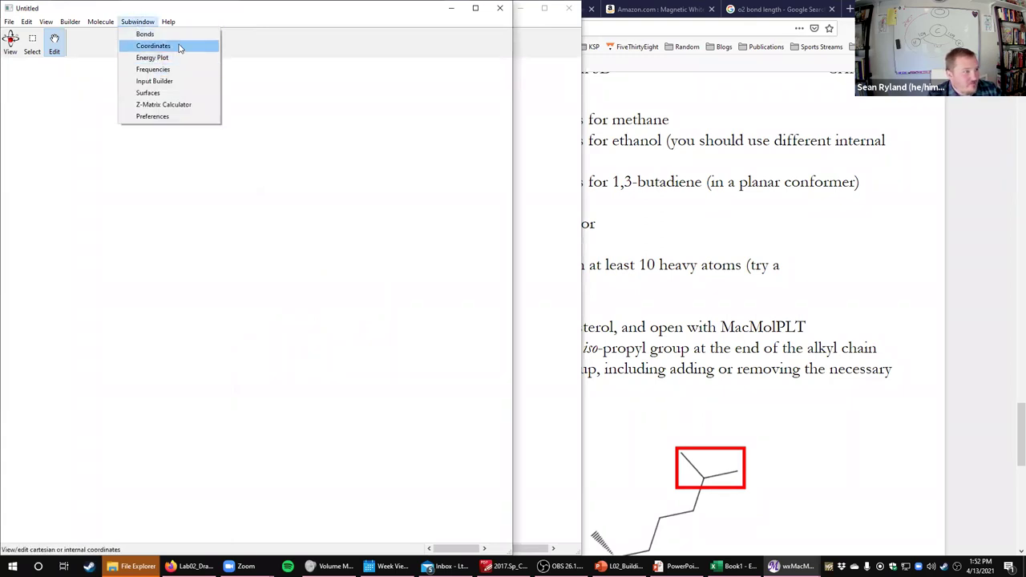
click(154, 46)
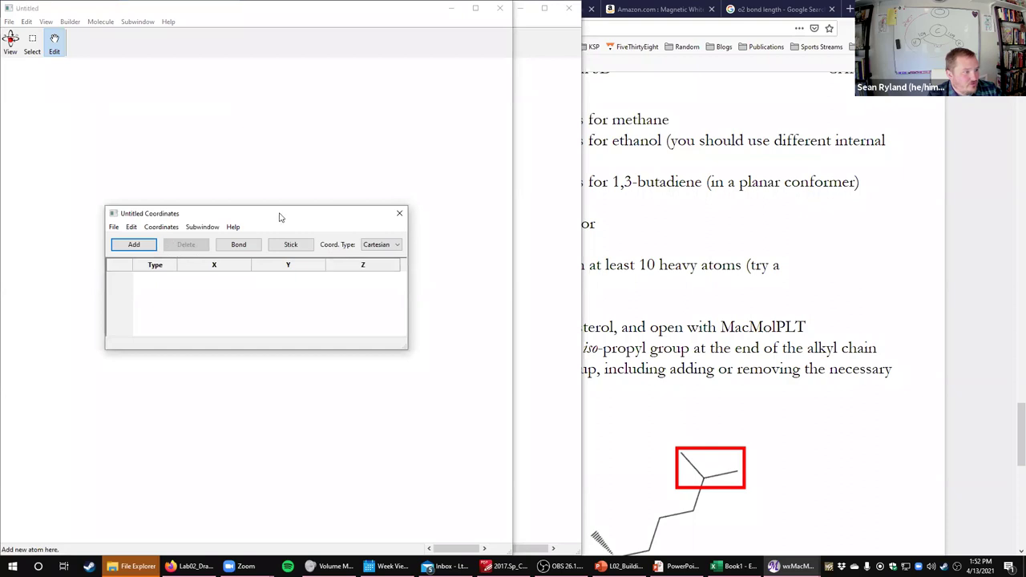
drag(280, 217, 734, 213)
click(587, 242)
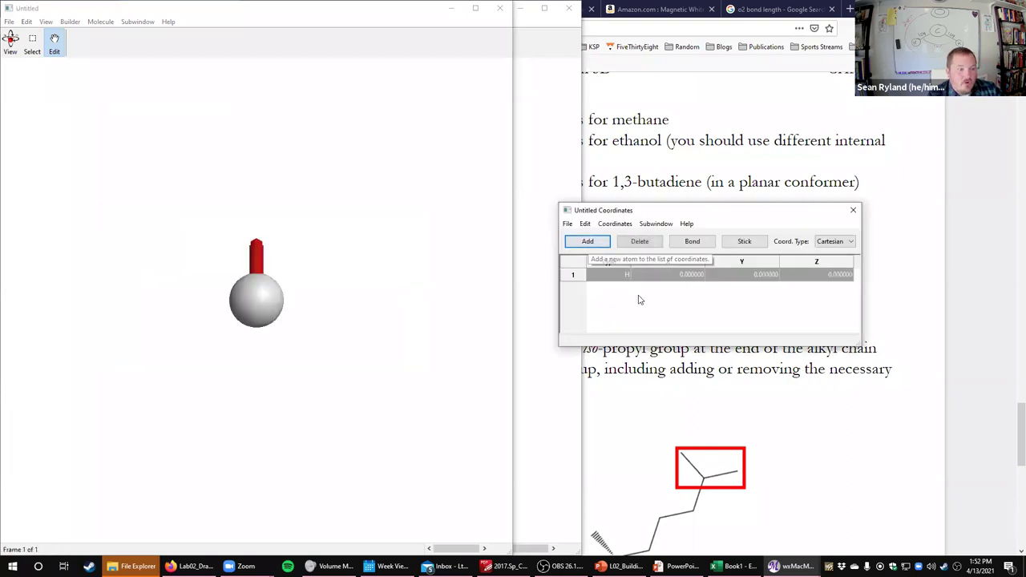
double_click(627, 285)
text(N)
key(Return)
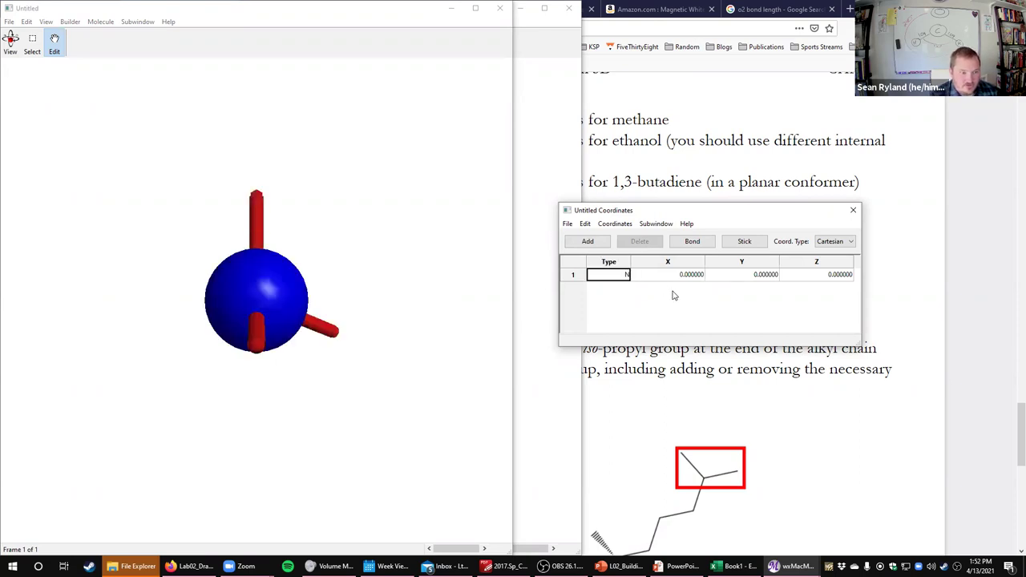
Step: Change the coordinate type to Z-Matrix and add a second atom to the list
click(838, 242)
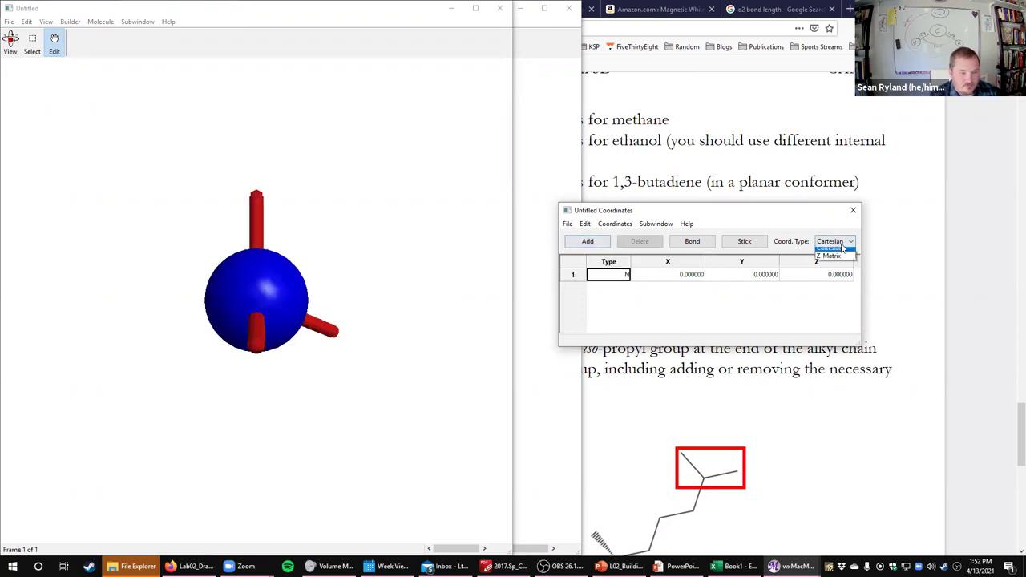
click(834, 261)
click(596, 244)
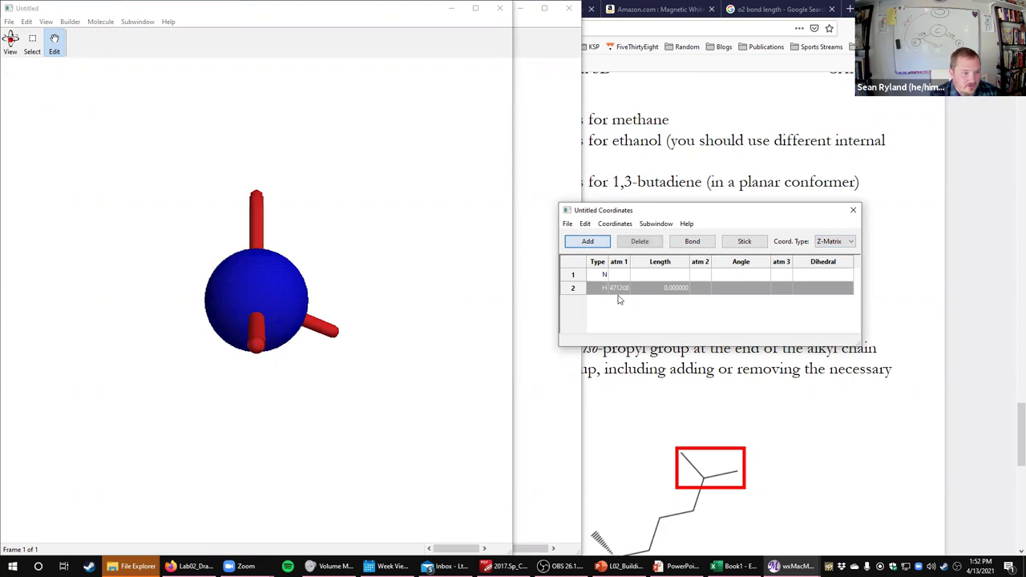
Step: Switch to the Lab02 handout PDF in Firefox and examine the VSEPR geometry and bond length tables
click(624, 290)
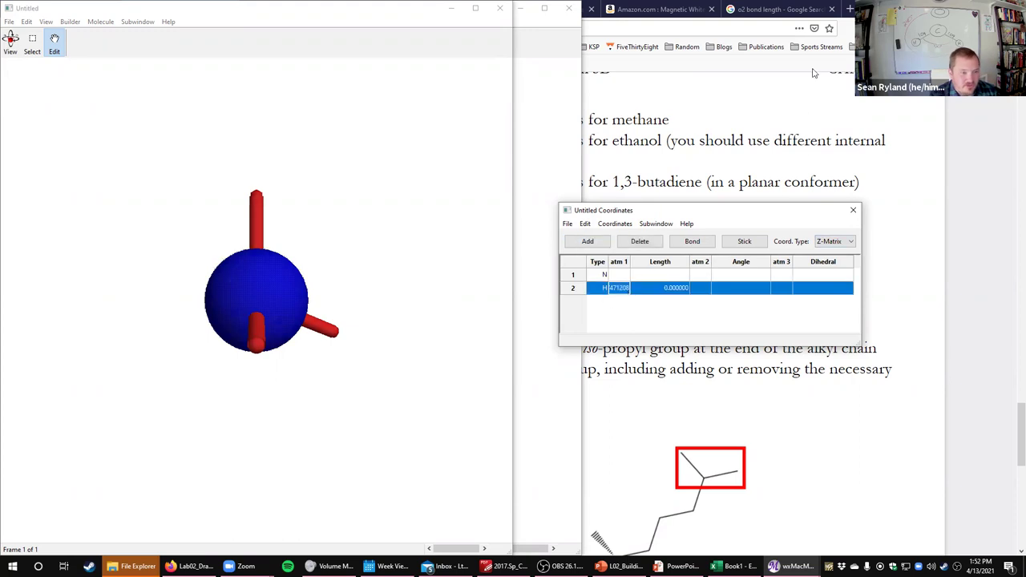
click(871, 163)
scroll(315, 424, down, 3)
scroll(315, 423, up, 10)
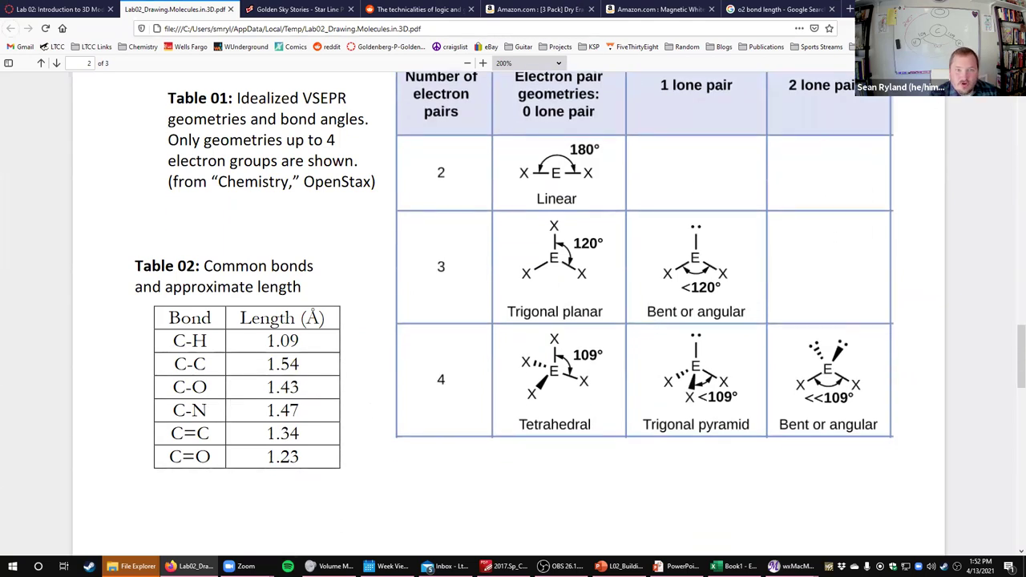
Step: Return to the new molecule's coordinates in wxMacMolPlt, set the second atom's first reference atom to 1, and add a third atom
key(alt+Tab)
click(624, 289)
click(619, 290)
click(624, 289)
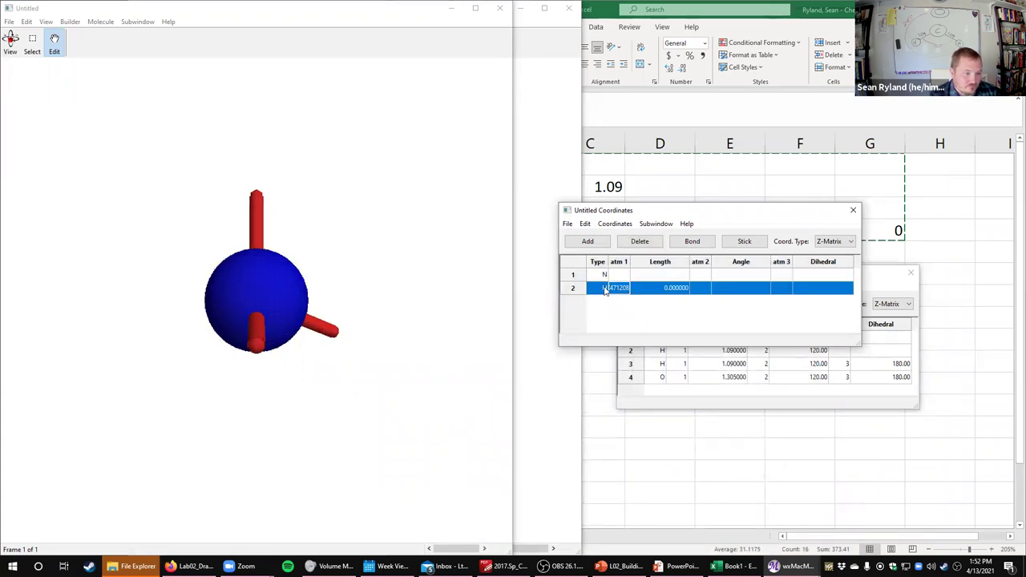
text(1)
key(Return)
click(588, 242)
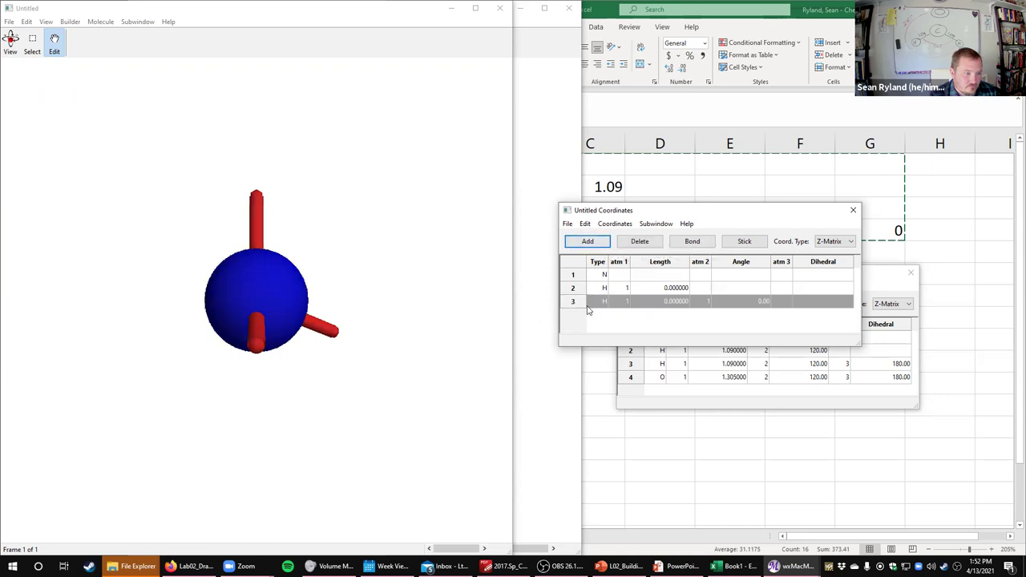
Step: Compare the nitrogen and hydrogen atoms in the 3D model with their reference atoms in the coordinate list
click(591, 301)
click(238, 295)
click(238, 295)
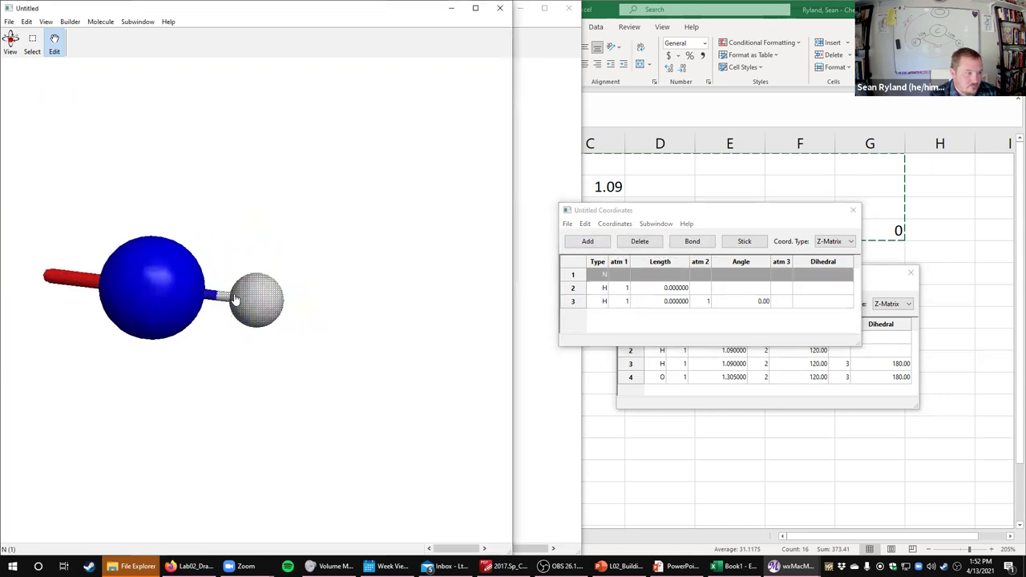
click(238, 302)
click(246, 306)
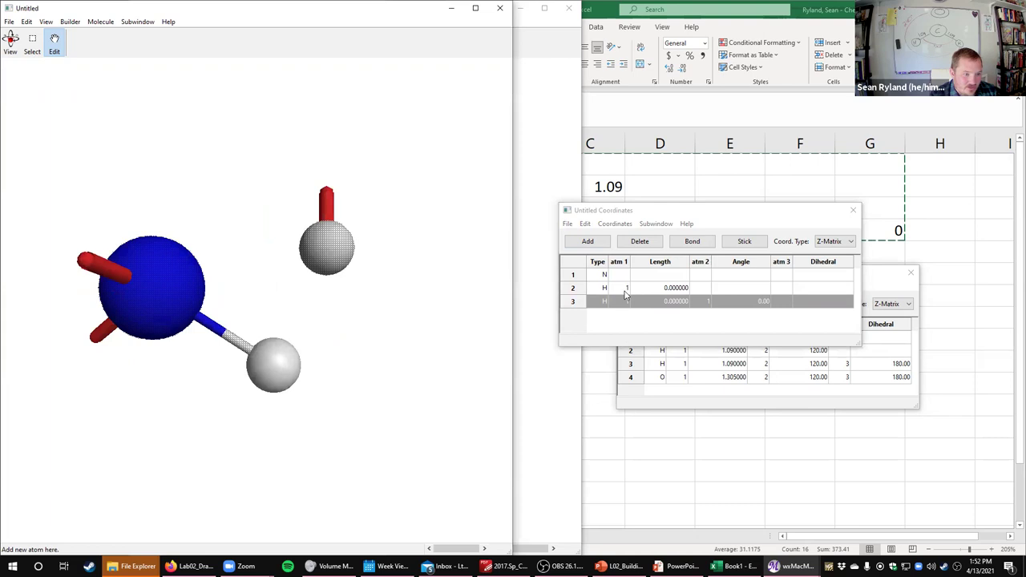
click(627, 290)
click(625, 290)
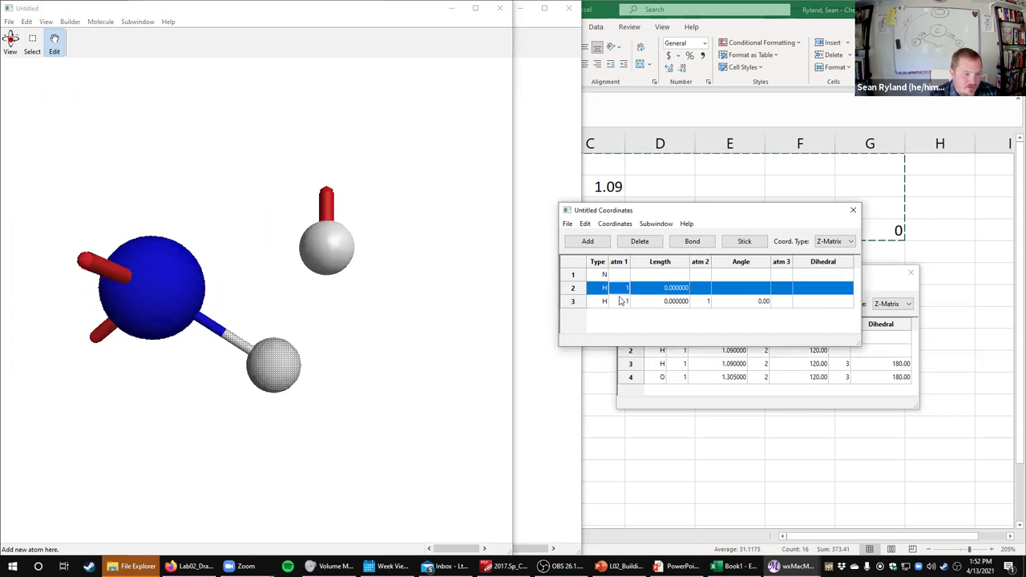
click(655, 303)
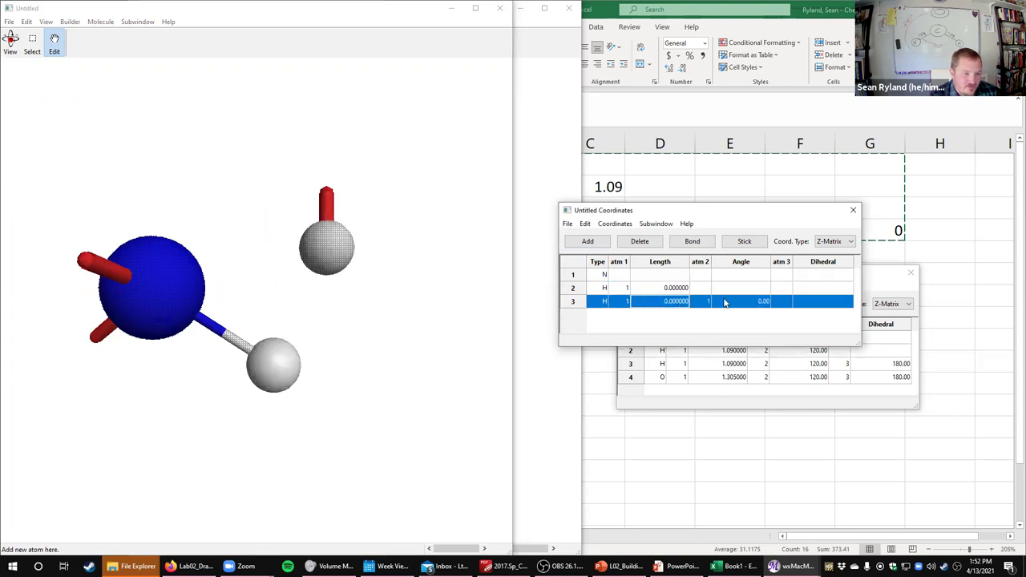
click(173, 295)
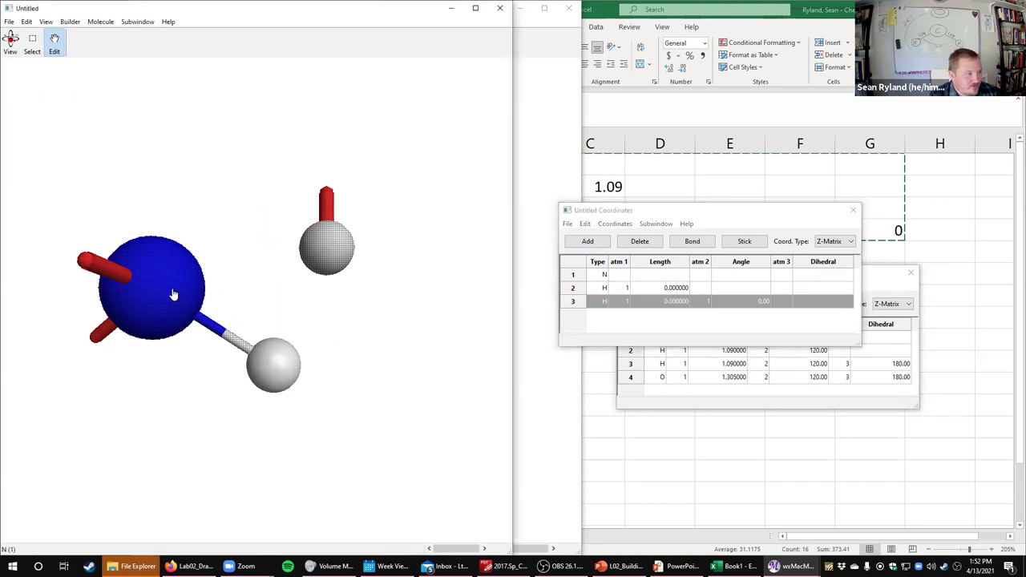
click(658, 308)
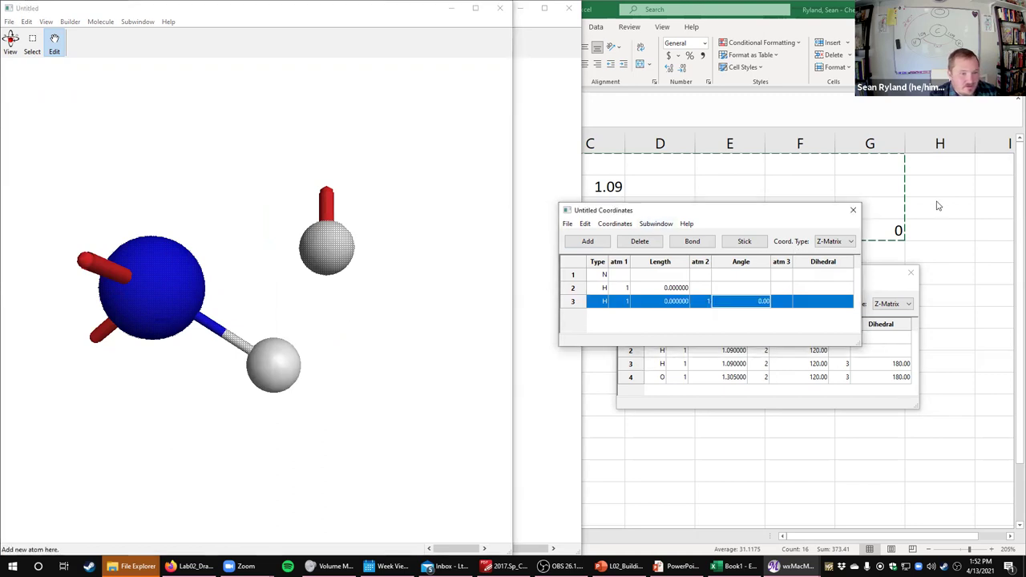
Step: Close the CH2O molecule's Coordinates window and delete every atom from the new nitrogen molecule
click(910, 273)
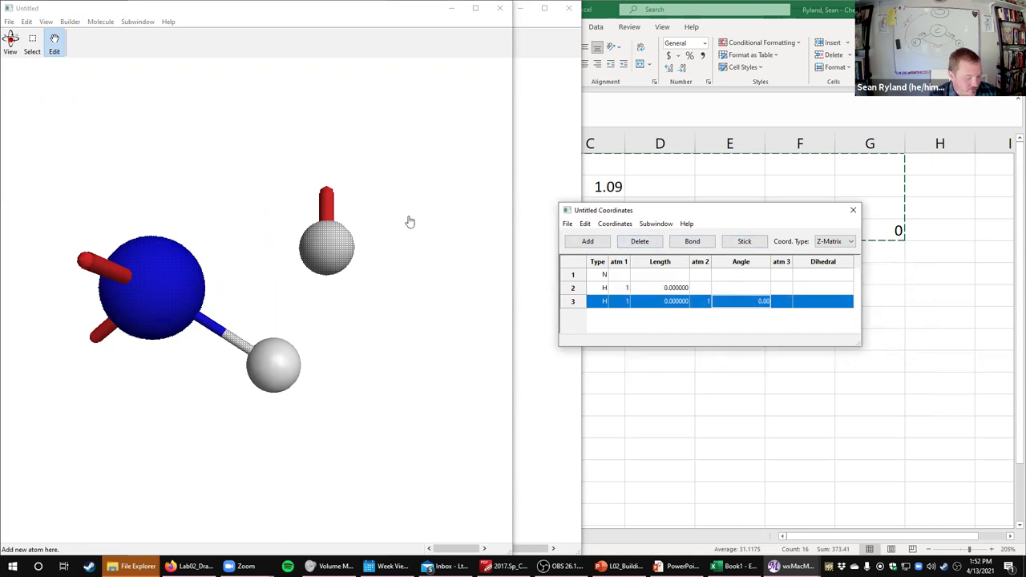
click(325, 257)
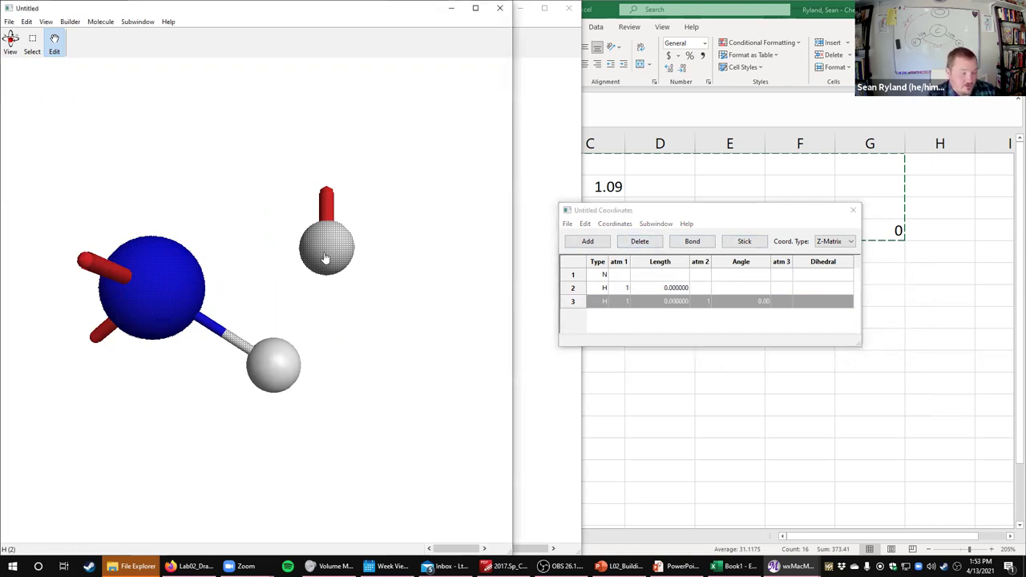
key(Delete)
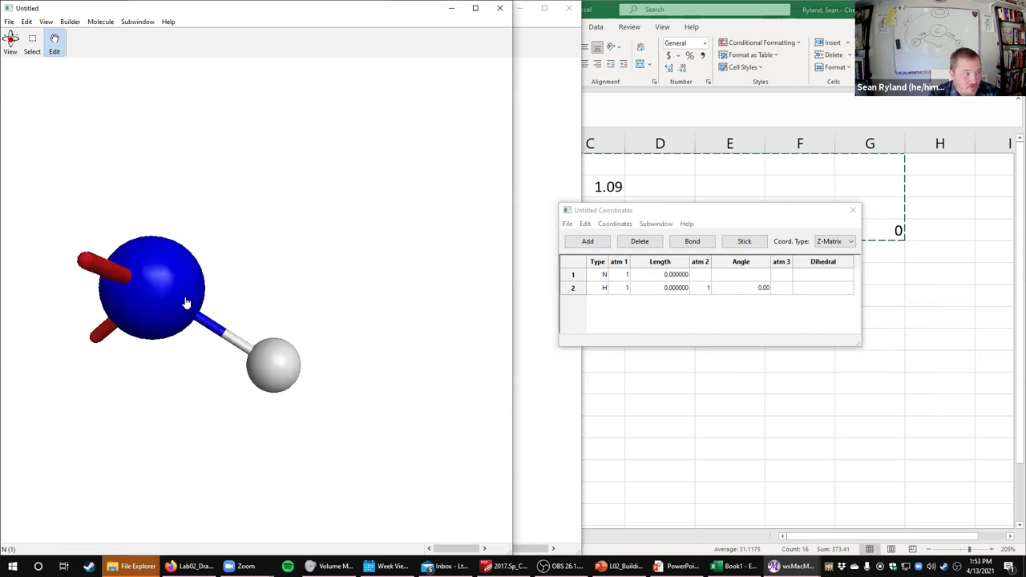
click(185, 304)
key(Delete)
key(Delete)
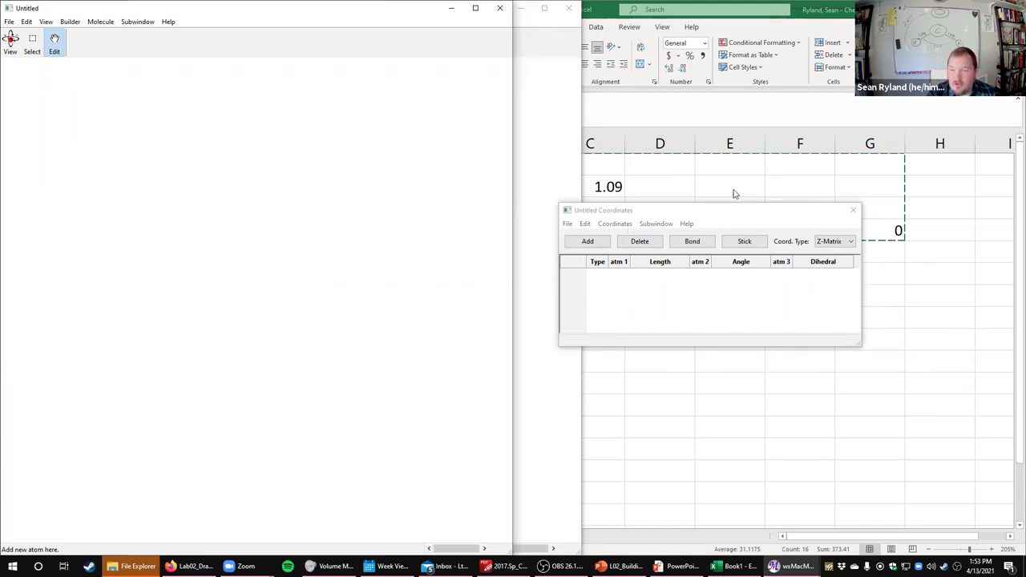
Step: Show the Builder Tools periodic table and place it beside the empty model area
click(617, 215)
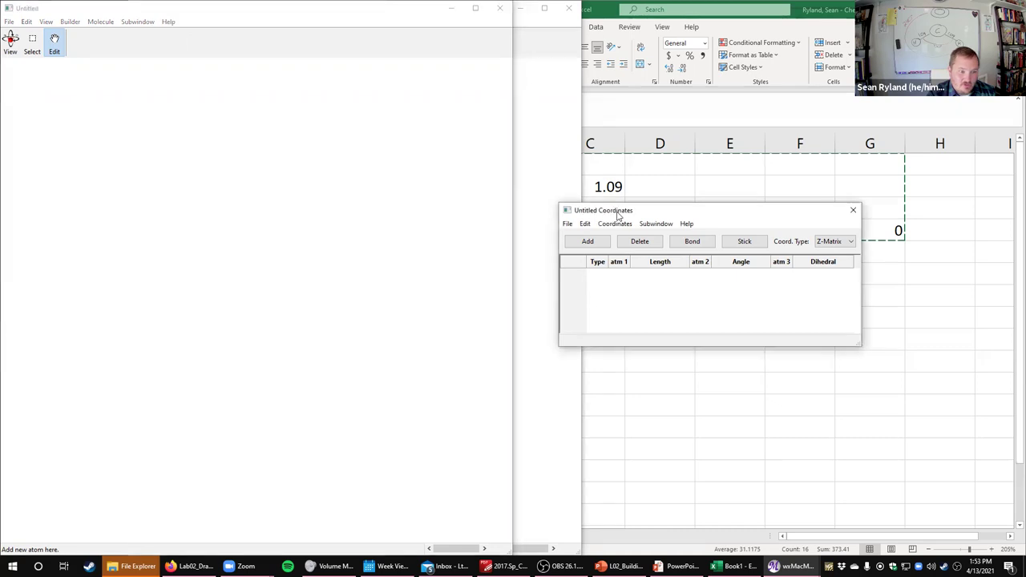
click(156, 194)
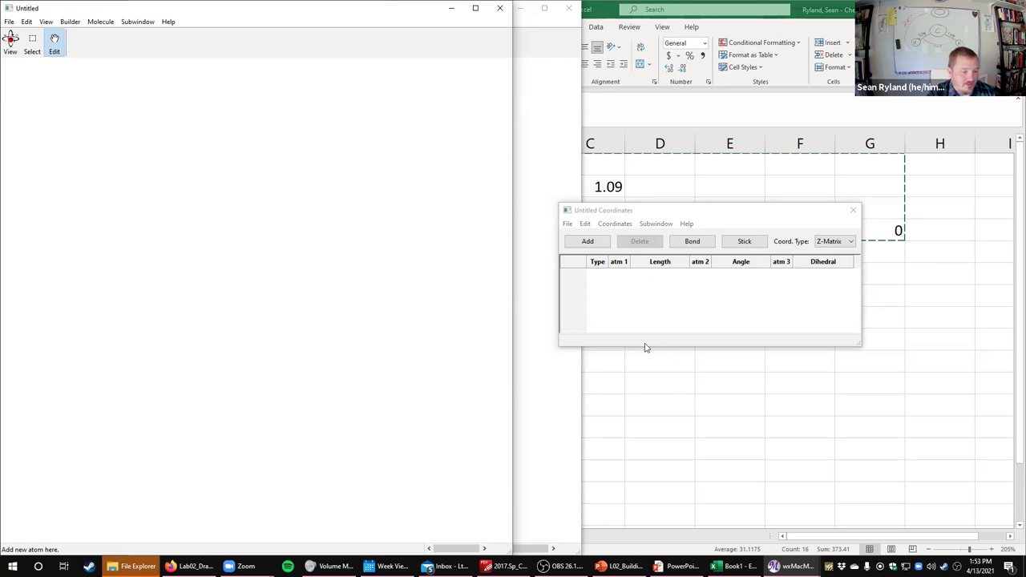
click(100, 21)
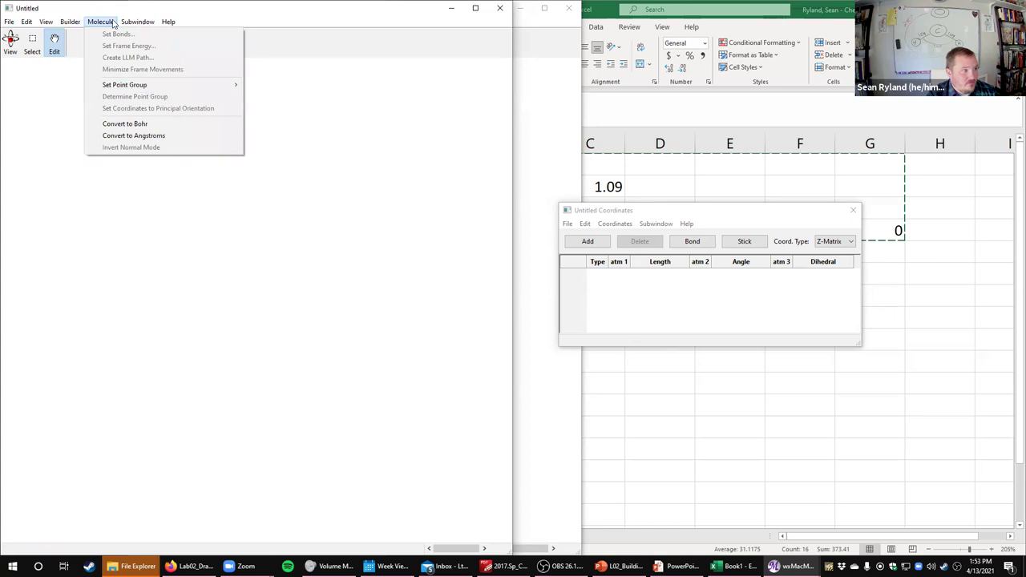
click(66, 43)
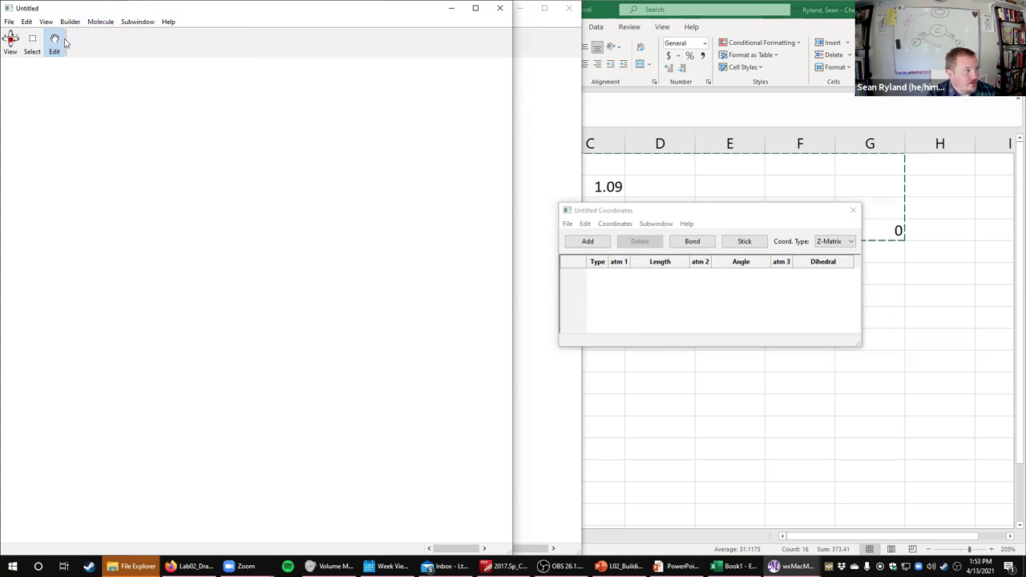
click(88, 24)
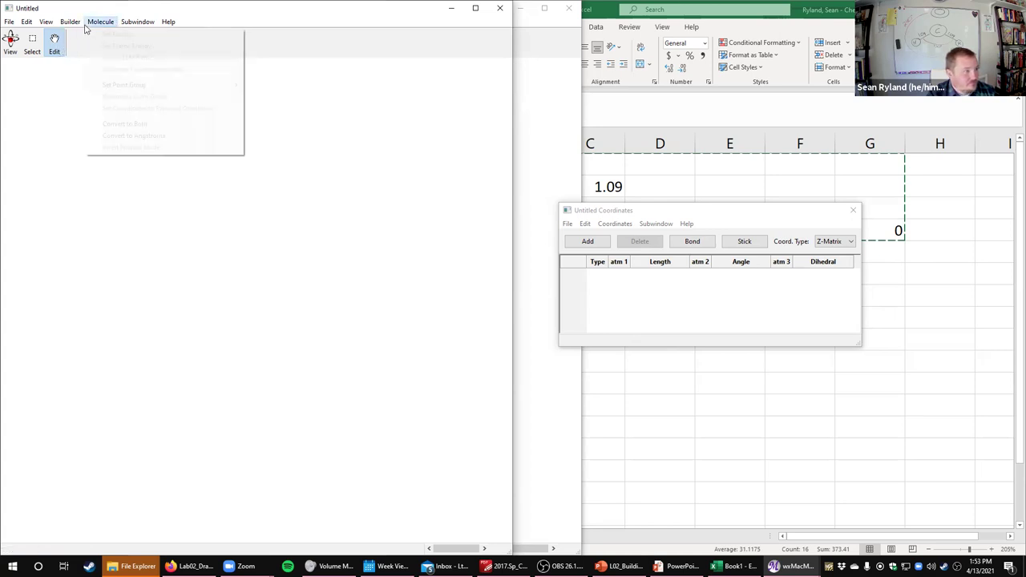
mouse_move(70, 22)
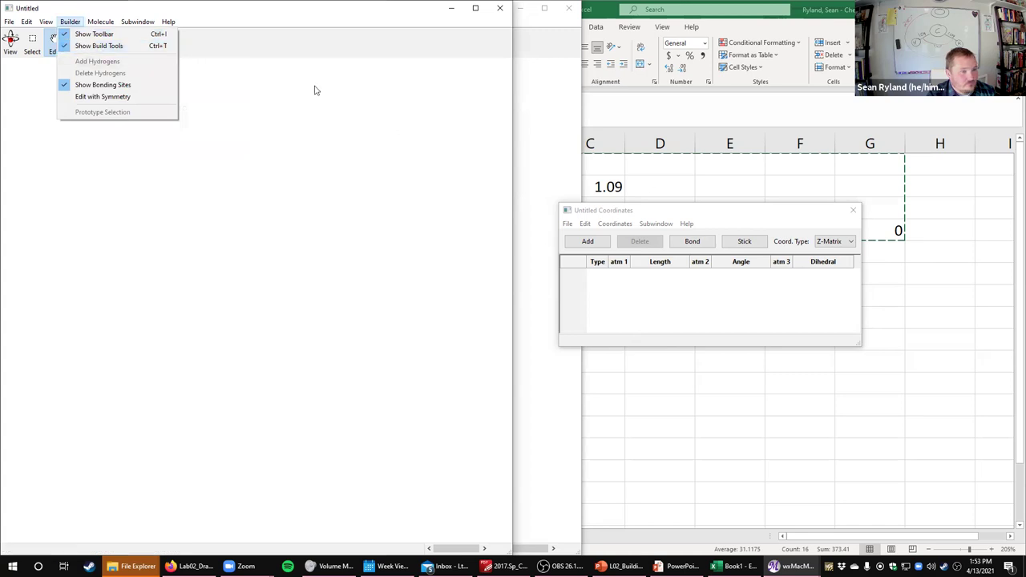
click(79, 24)
click(93, 46)
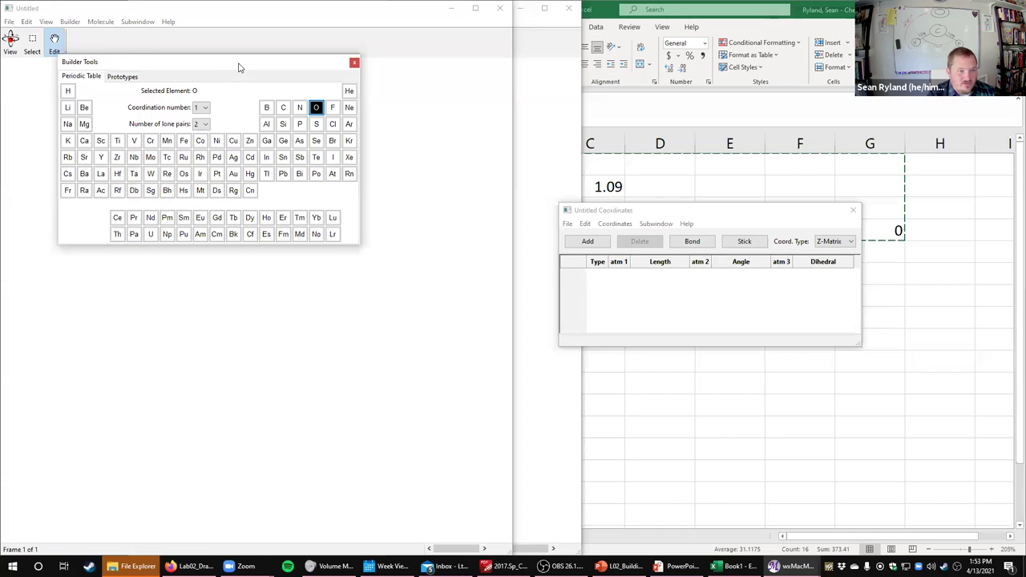
drag(238, 67, 702, 92)
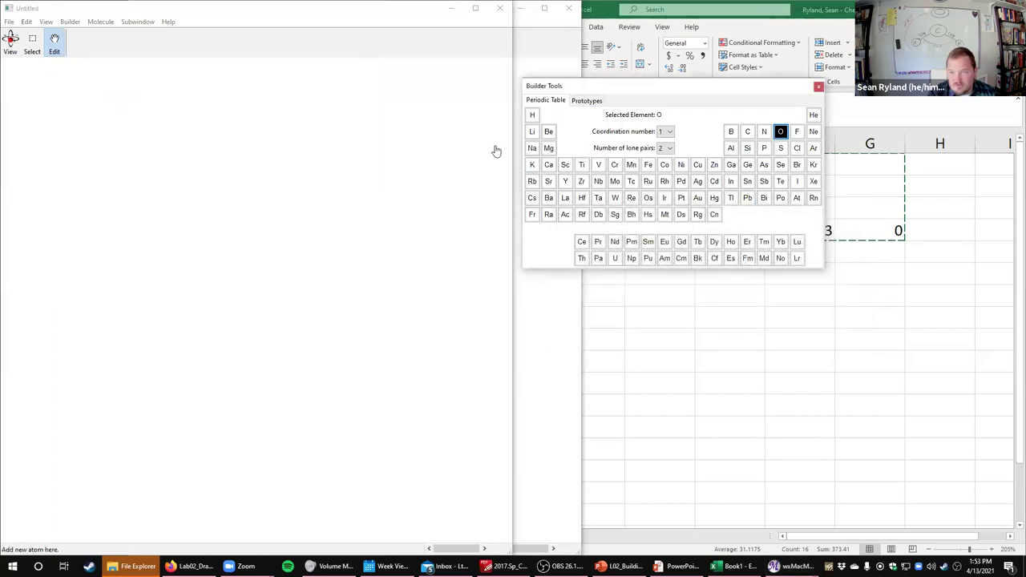
Step: Place a nitrogen atom with coordination number 3 and one lone pair in the empty model
click(767, 133)
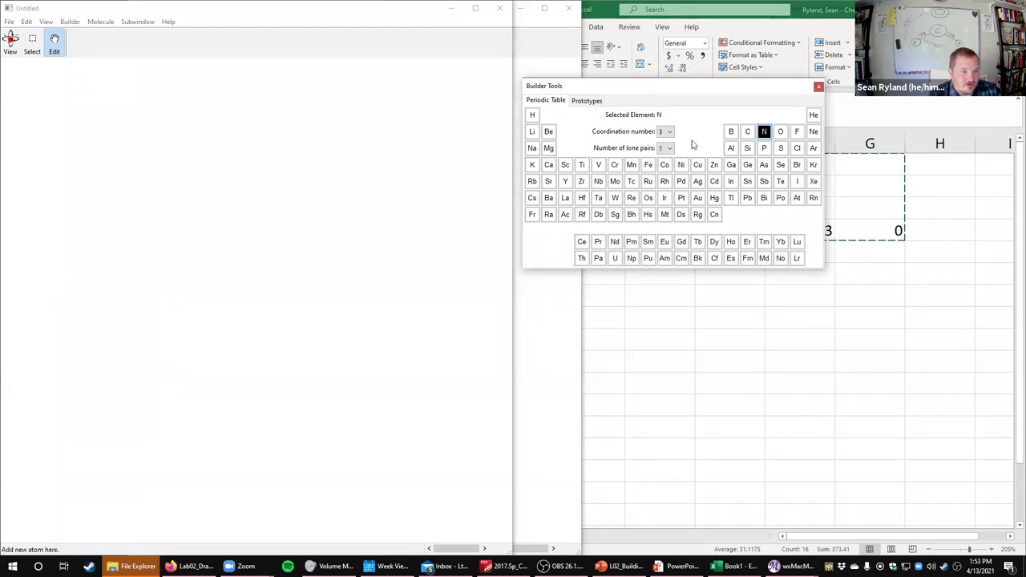
click(235, 246)
click(281, 255)
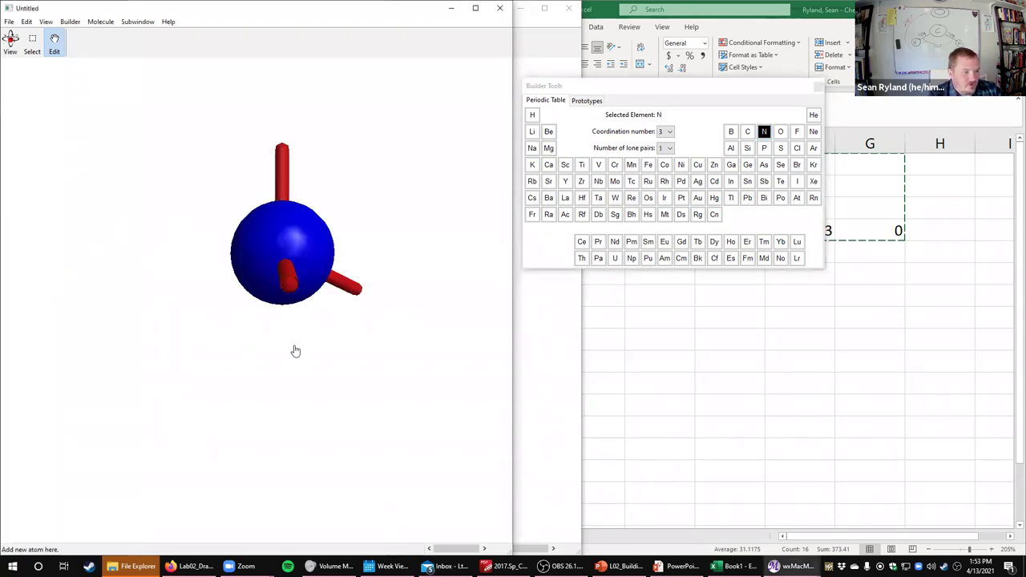
Step: Choose element H and attach a hydrogen atom to each of the nitrogen's three bonding sites
drag(163, 252, 259, 274)
drag(192, 383, 75, 403)
click(534, 116)
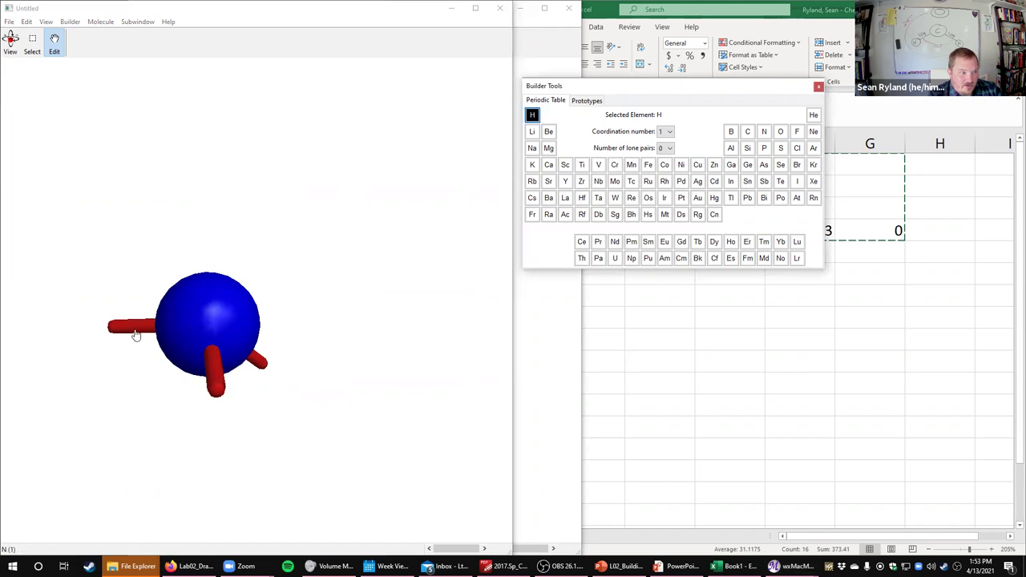
click(115, 328)
click(124, 326)
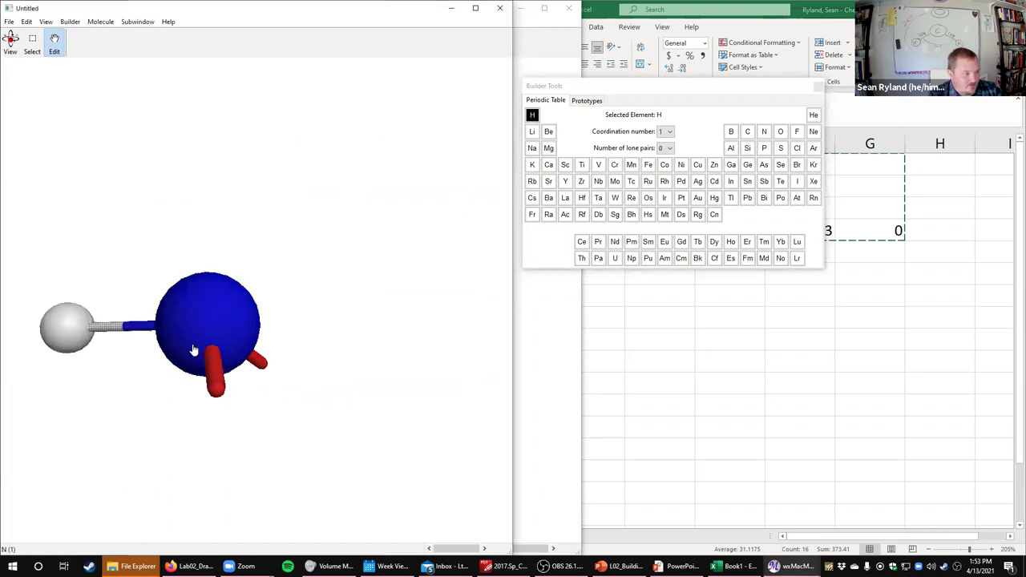
click(214, 394)
click(239, 247)
drag(392, 403, 175, 202)
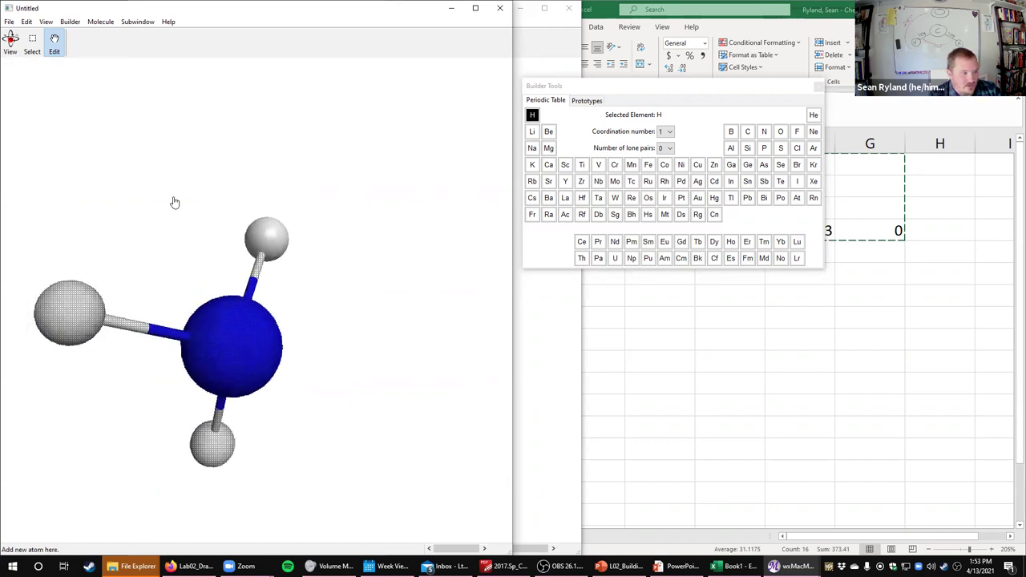
Step: Open the new molecule's Coordinates window and change the coordinate type to Z-Matrix
click(138, 23)
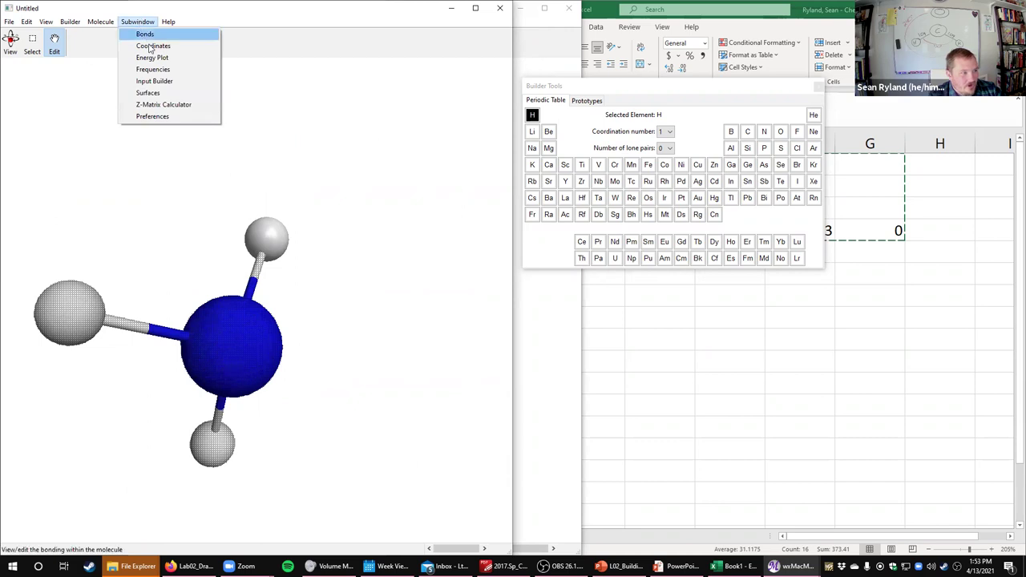
click(152, 46)
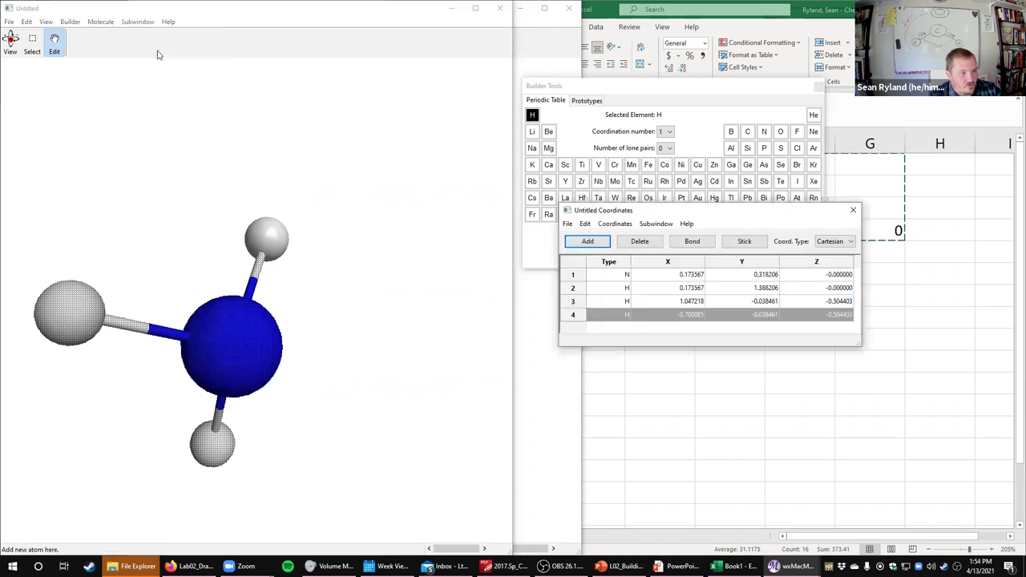
click(851, 242)
click(848, 261)
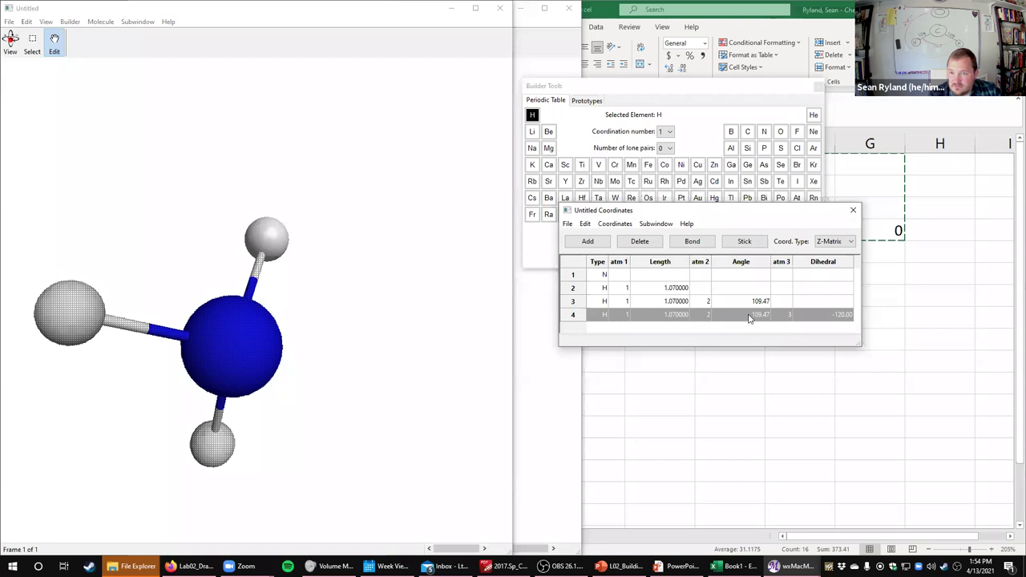
Step: Set the fourth atom's dihedral angle to 120 and inspect the resulting geometry in the model
double_click(839, 319)
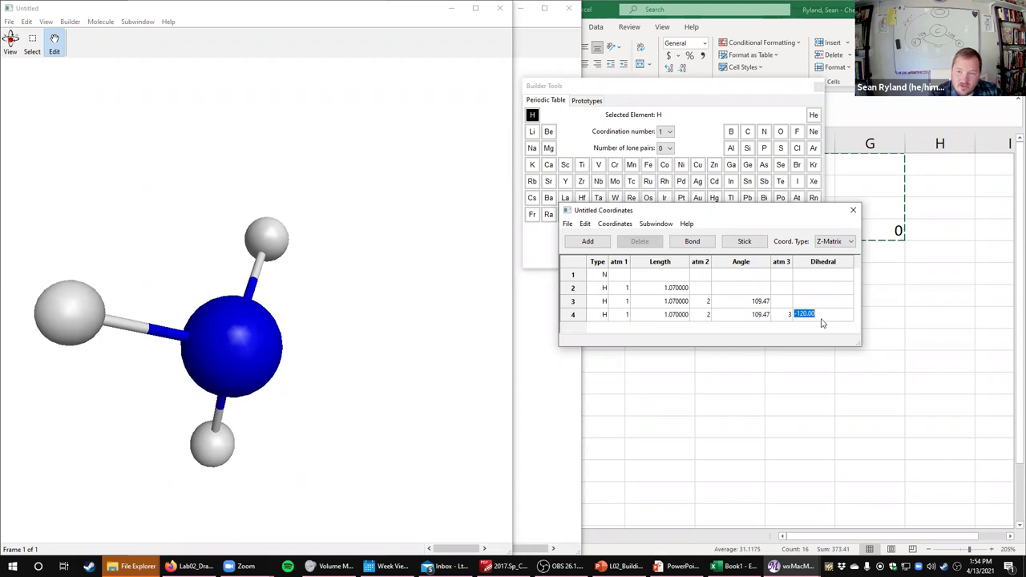
click(802, 318)
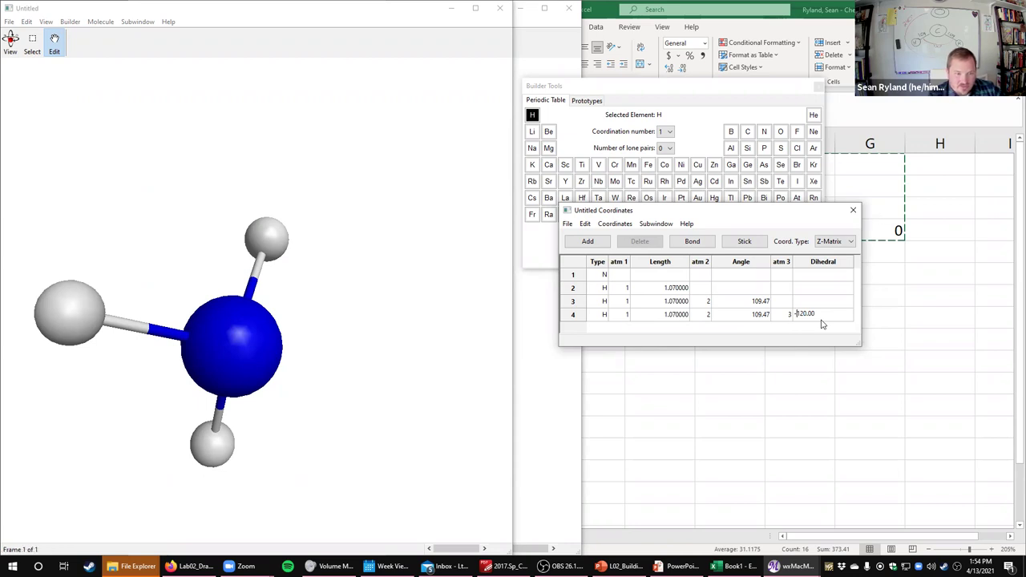
key(Return)
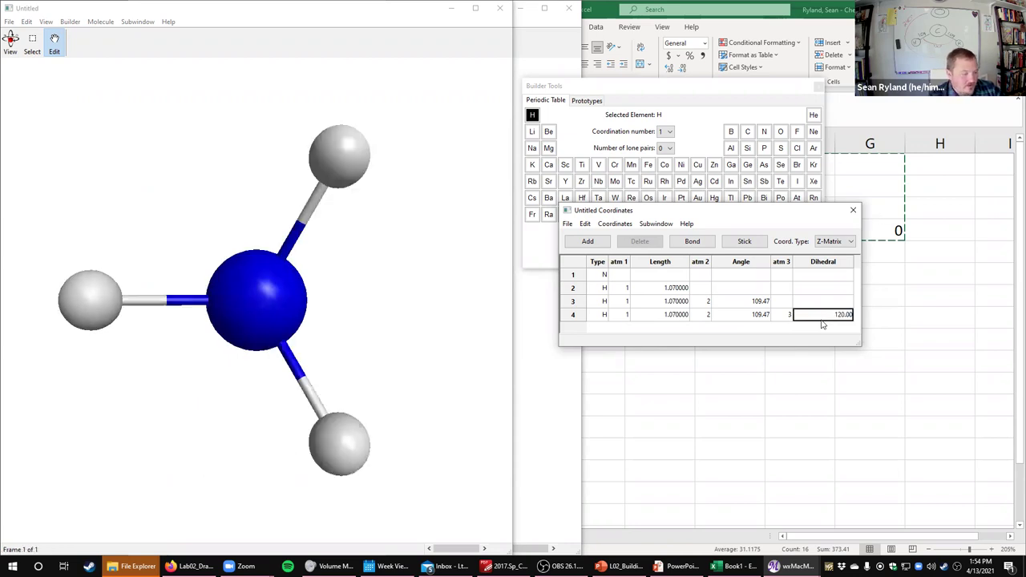
drag(332, 344, 369, 241)
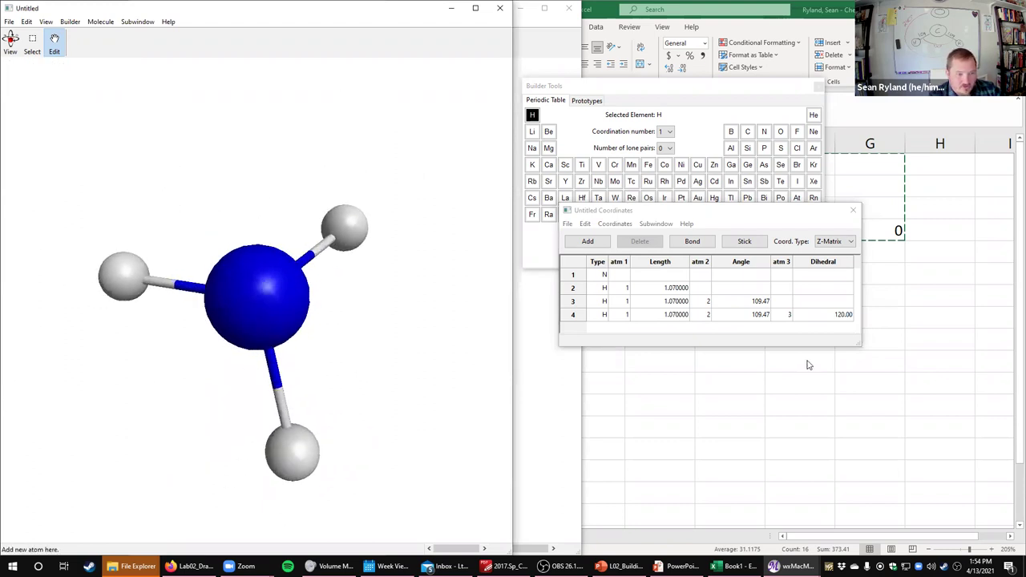
Step: Set the fourth atom's dihedral angle to 240 and inspect the molecule's pyramidal shape from the side
double_click(831, 316)
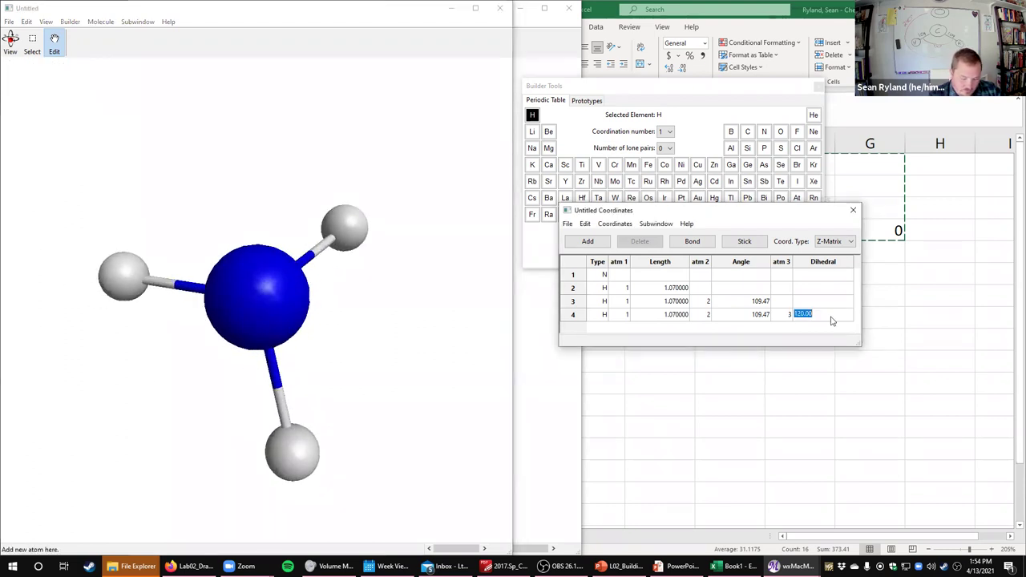
text(240)
key(Return)
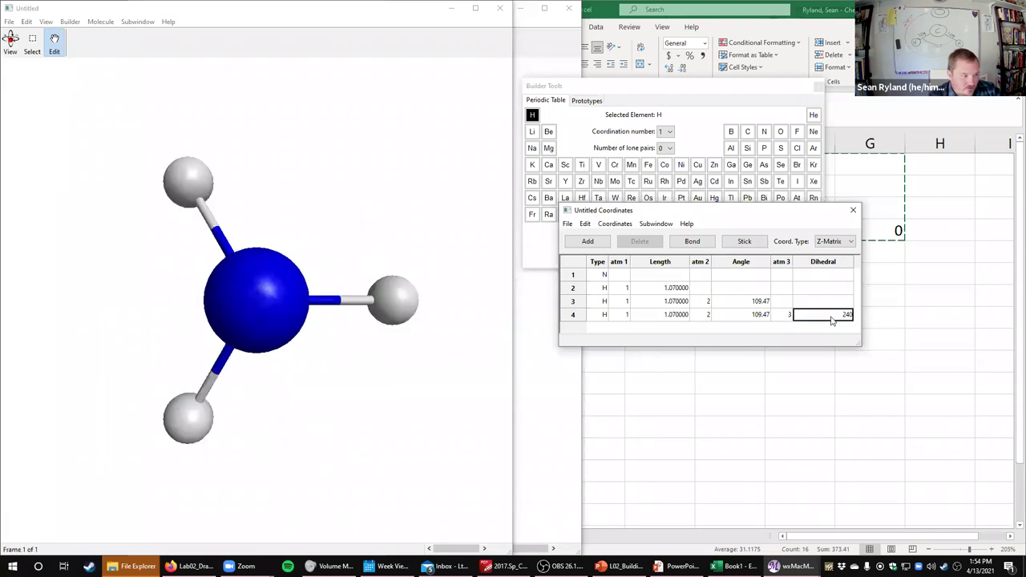
drag(345, 440, 296, 312)
drag(345, 341, 222, 387)
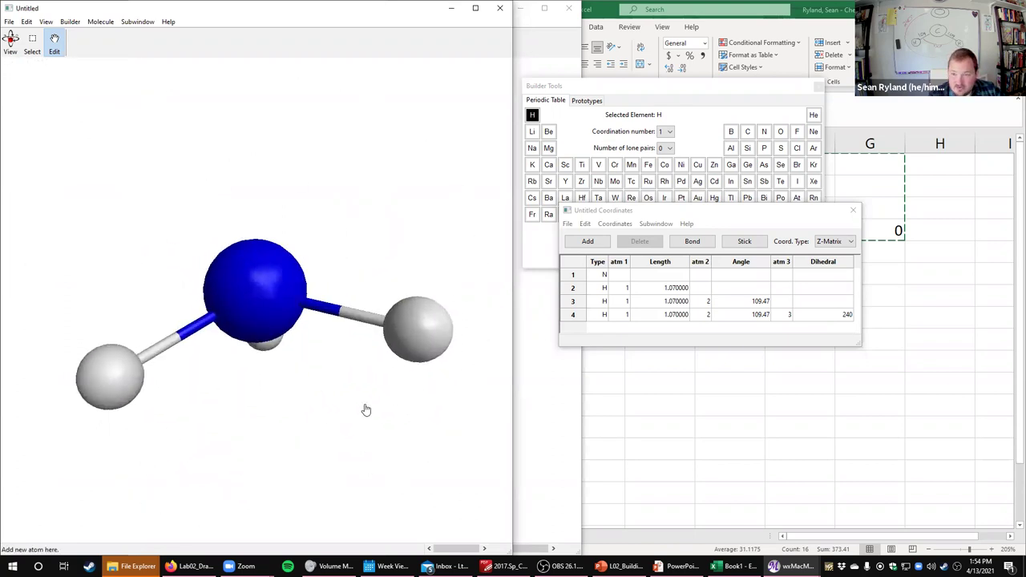